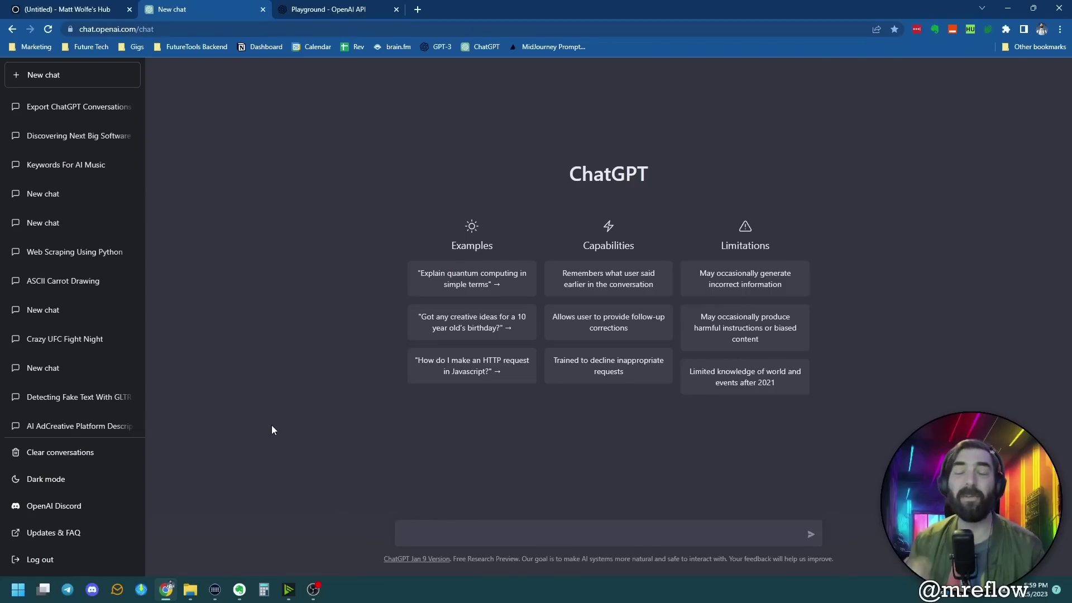
Switch to the OpenAI Playground, view its list of available models, and close the Playground.
{"action": "left_click", "coordinate": [333, 6]}
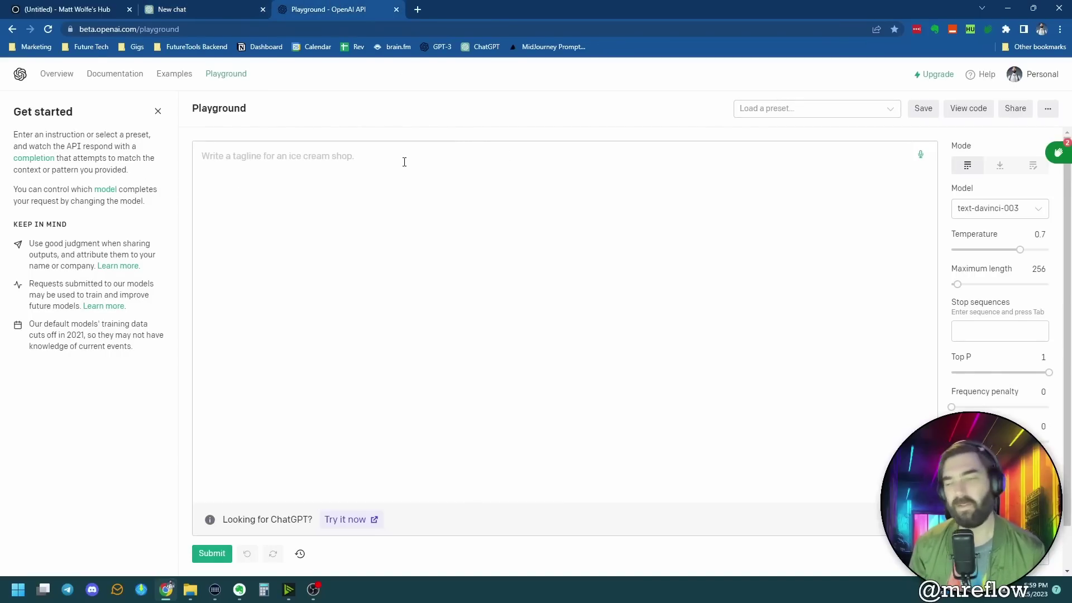
{"action": "left_click", "coordinate": [1032, 213]}
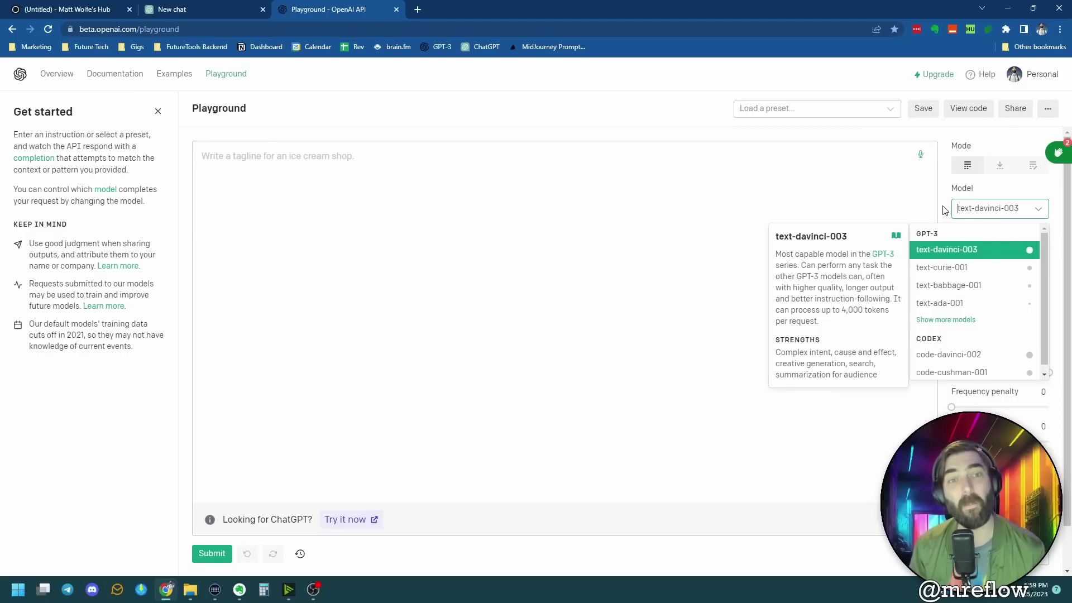
{"action": "key", "text": "ctrl+w"}
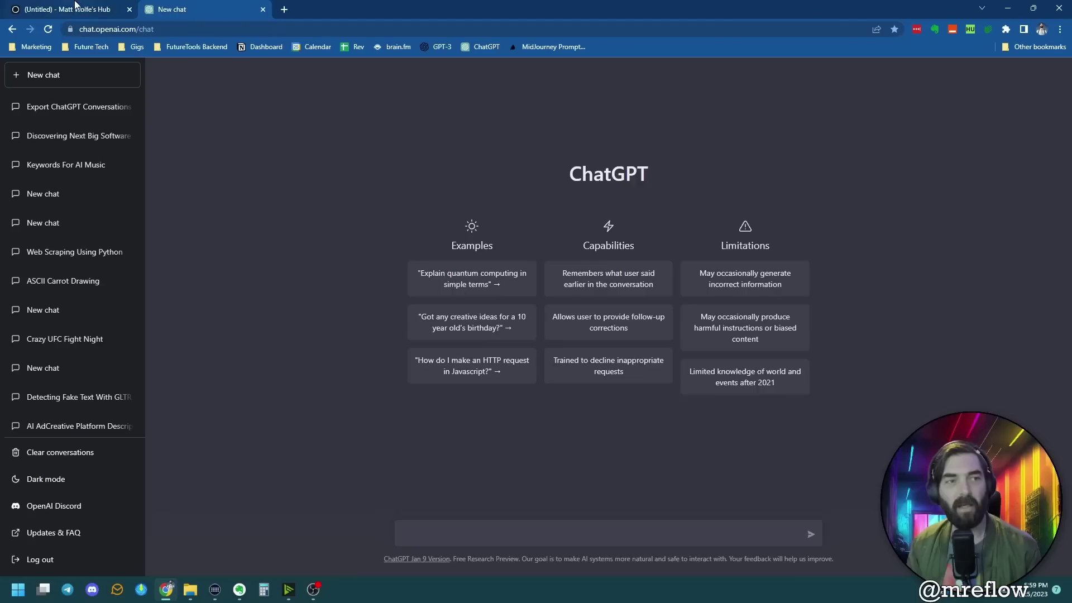
Switch to the untitled Ghost blog draft and review its italic disclaimer paragraph about the post being written with AI.
{"action": "key", "text": "ctrl+1"}
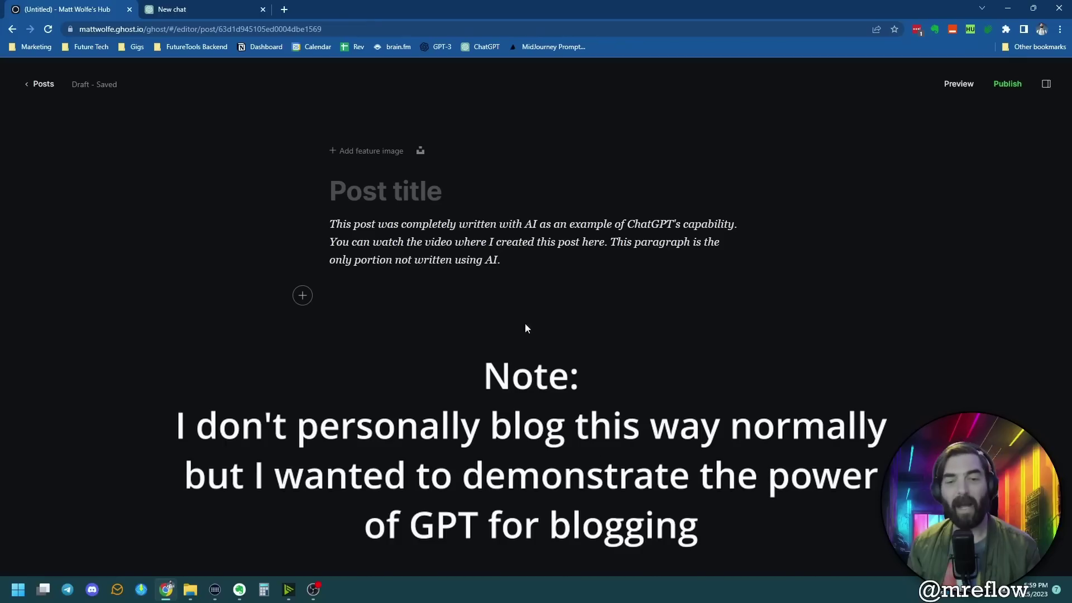
{"action": "left_click_drag", "start_coordinate": [528, 270], "coordinate": [316, 212]}
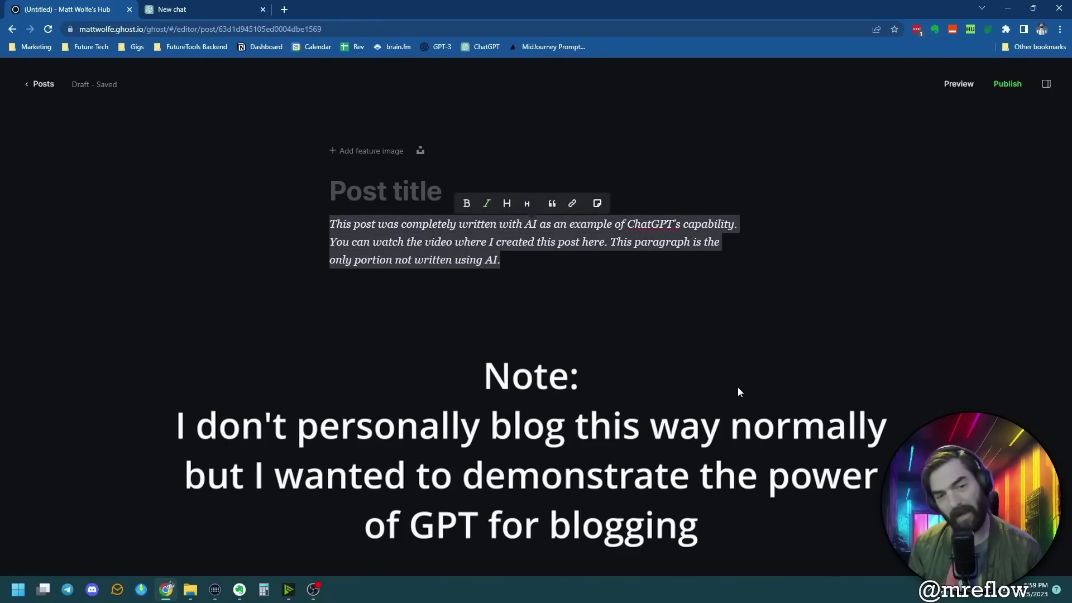
{"action": "key", "text": "Right"}
{"action": "key", "text": "Return"}
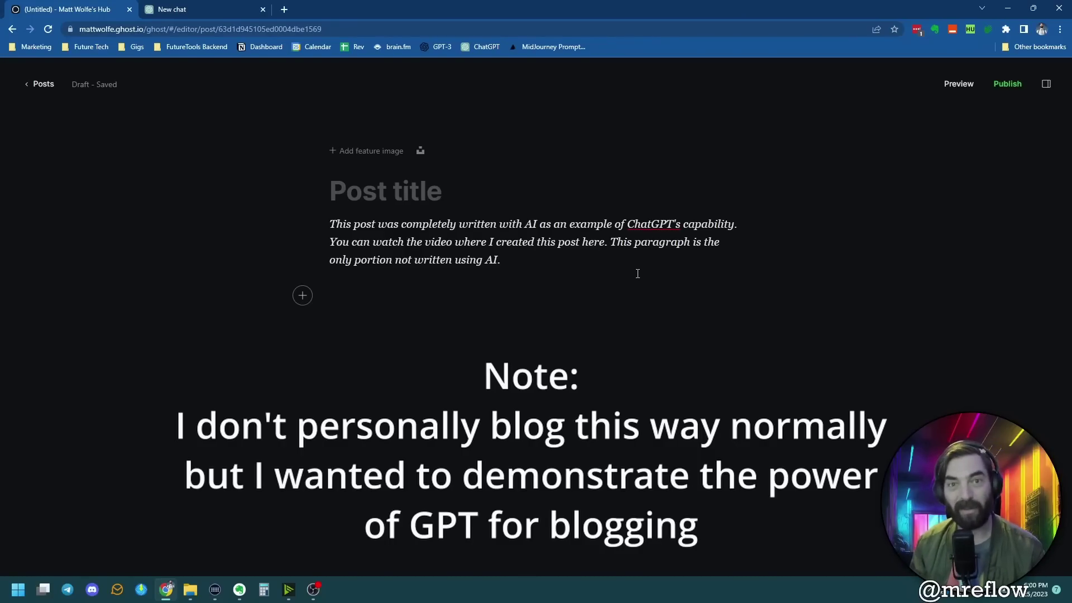
Return to ChatGPT, open the GPT-3 Playground separately for a brief look, and close it again.
{"action": "key", "text": "ctrl+Tab"}
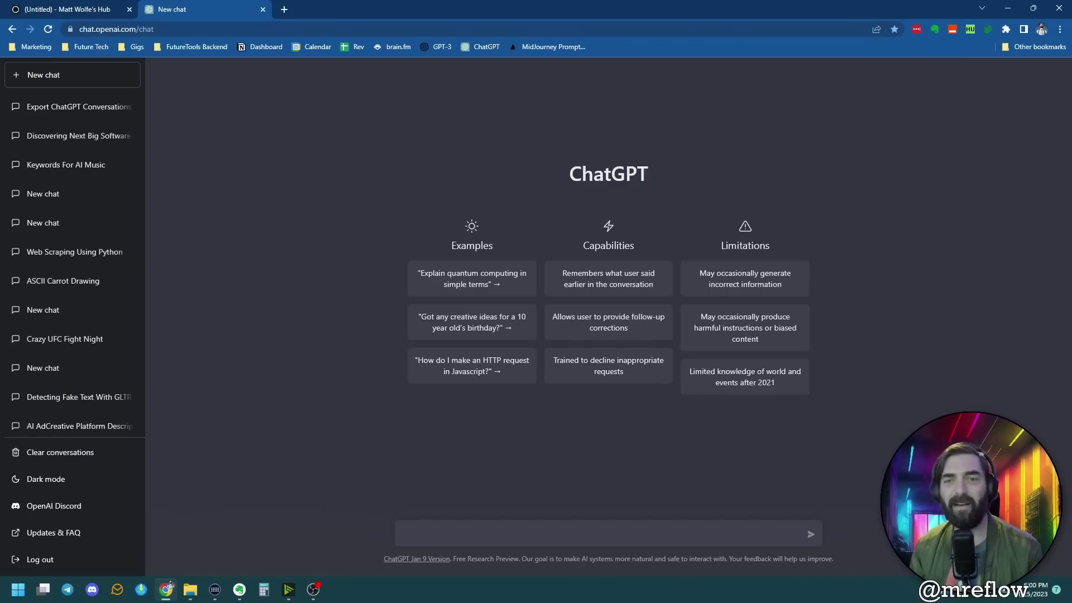
{"action": "left_click", "coordinate": [283, 11]}
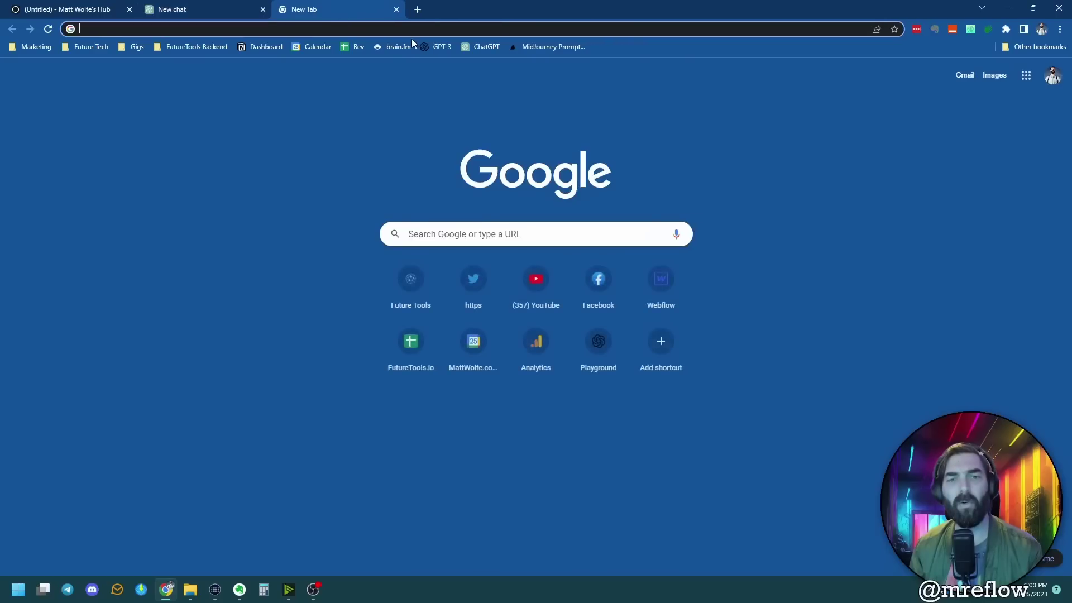
{"action": "left_click", "coordinate": [427, 46]}
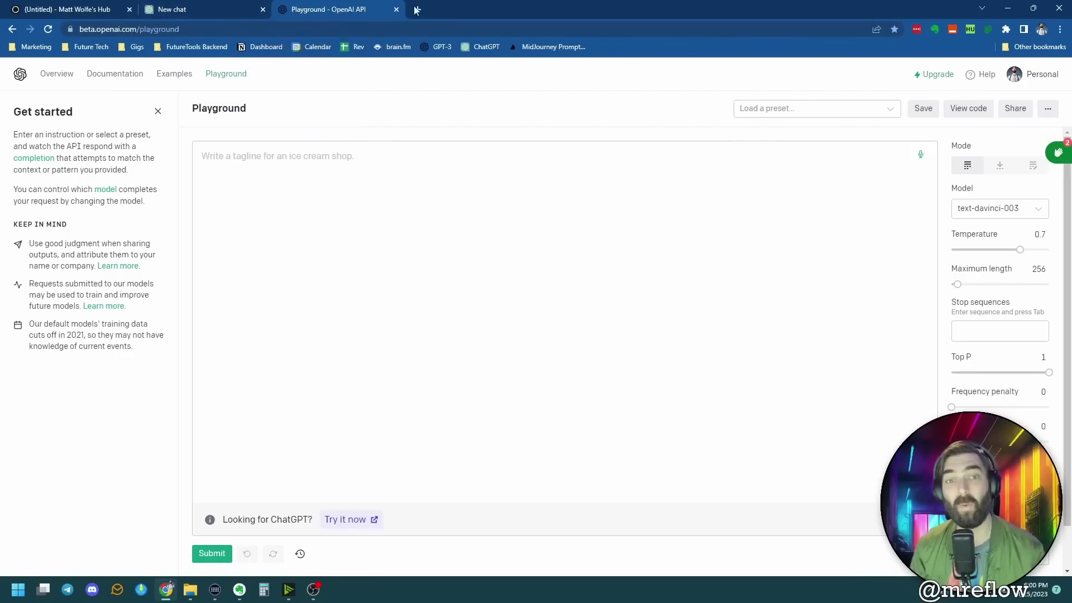
{"action": "left_click", "coordinate": [397, 9]}
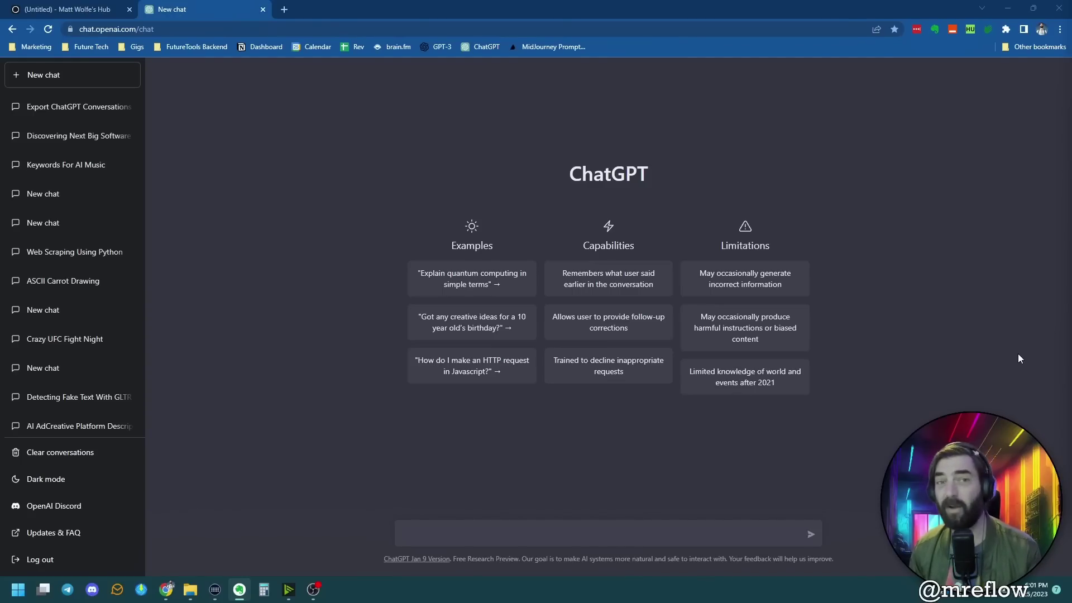
Submit the prompt "Give me 10 ideas for blog posts around the topic of artificial intelligence for entrepreneurs".
{"action": "left_click", "coordinate": [576, 532]}
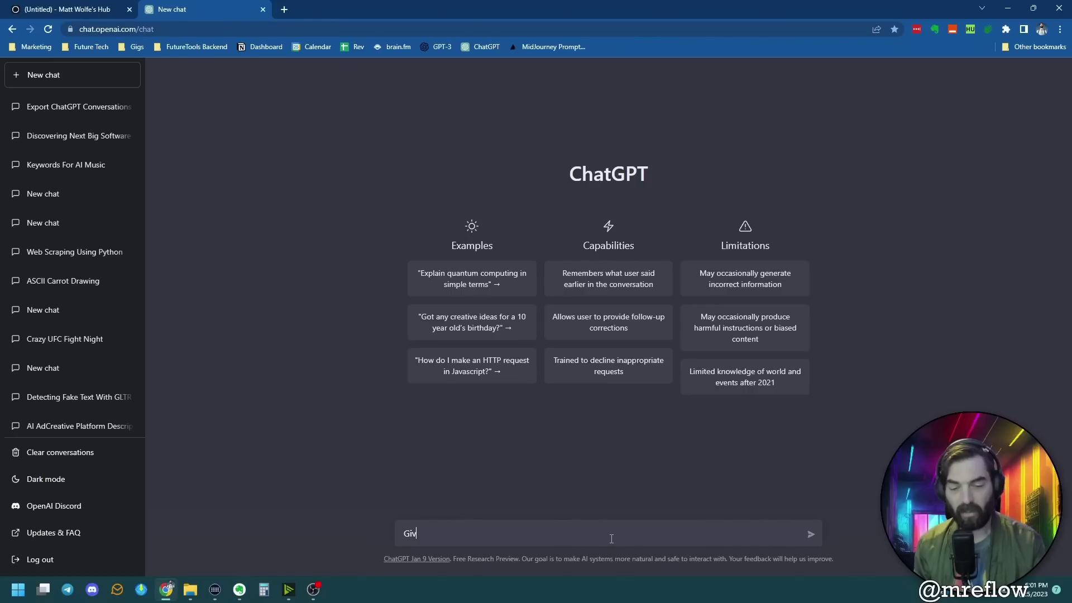
{"action": "type", "text": "Give me "}
{"action": "type", "text": "10 iu"}
{"action": "type", "text": "e"}
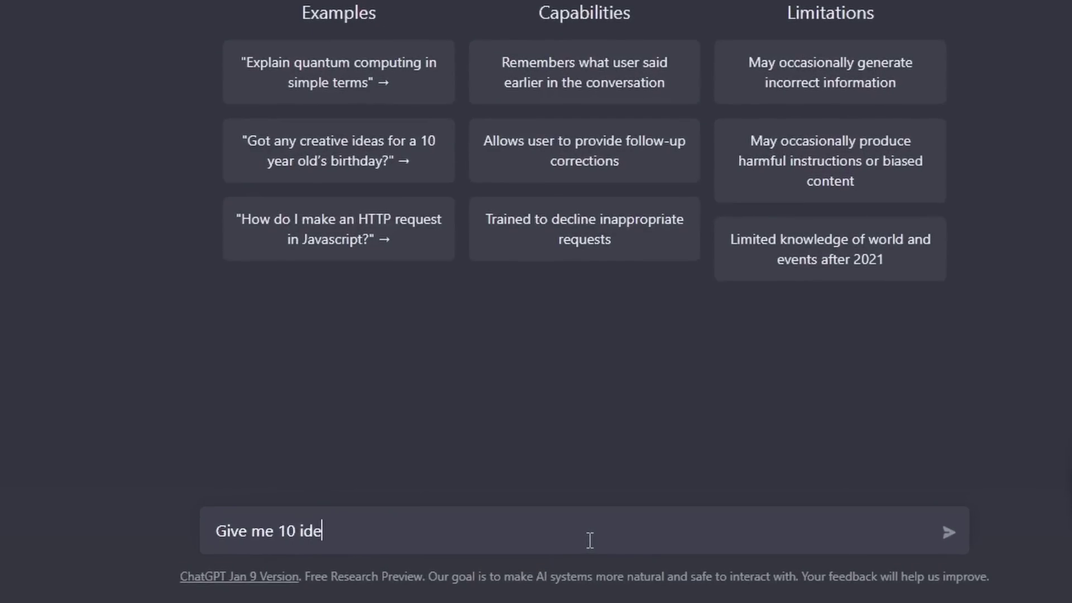
{"action": "type", "text": "as for blog posts"}
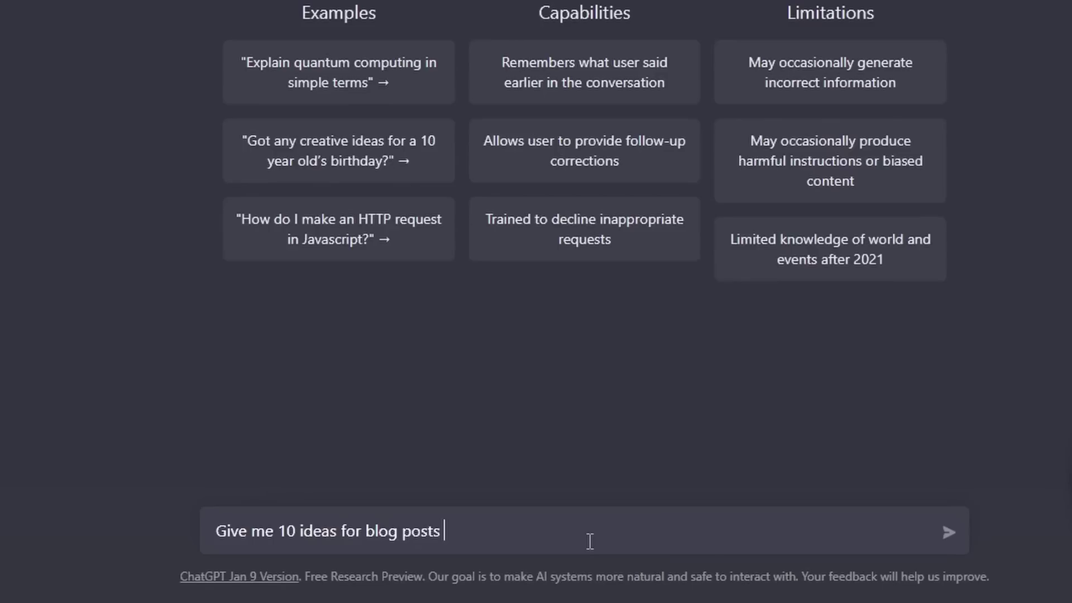
{"action": "type", "text": " around the topic of "}
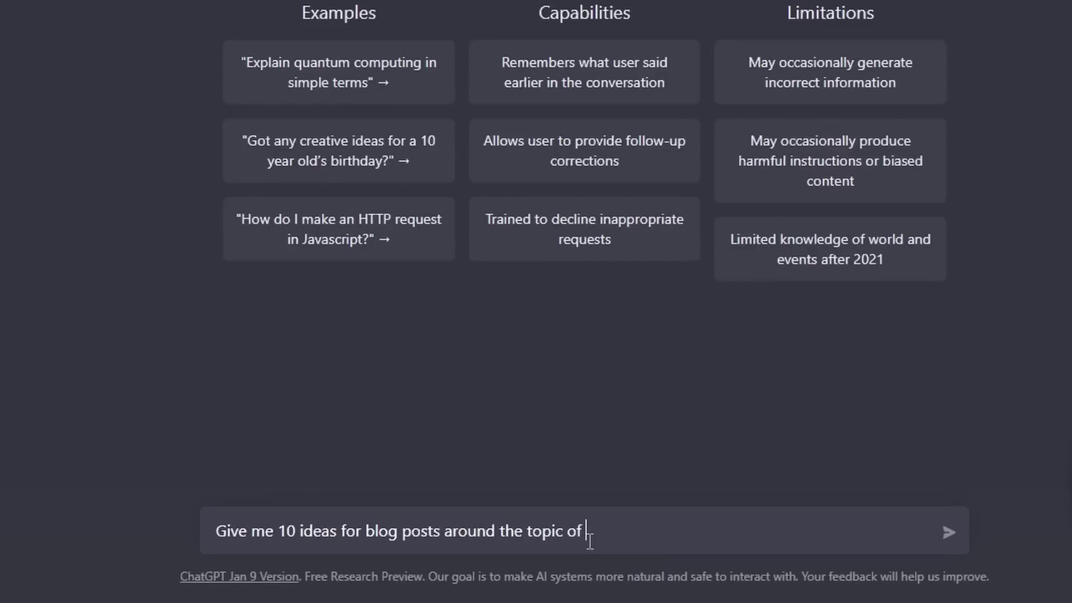
{"action": "type", "text": "artificial inte"}
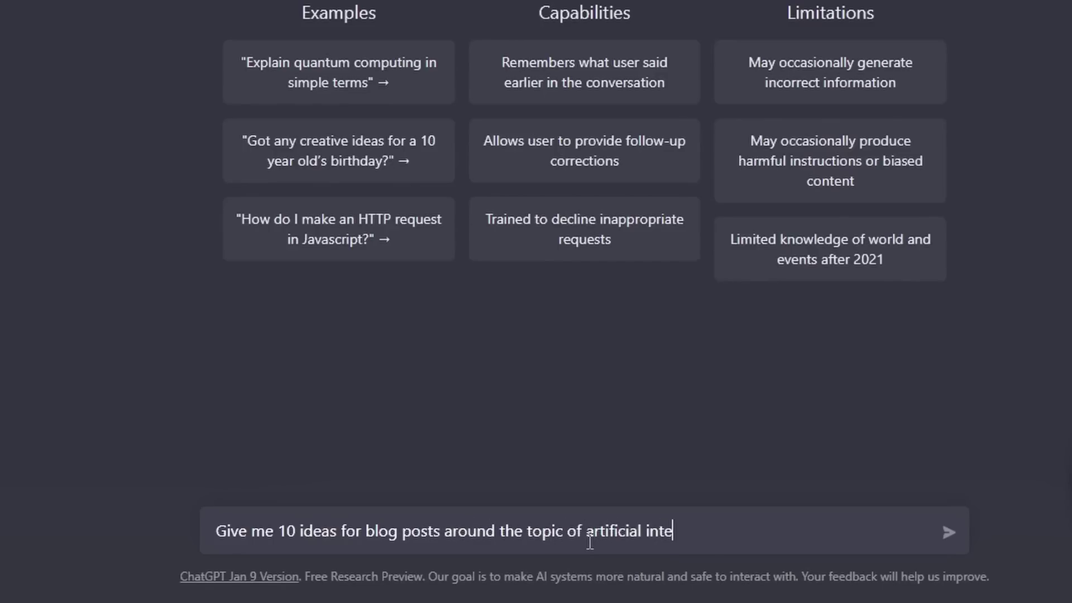
{"action": "type", "text": "lligence for entrepreneurs"}
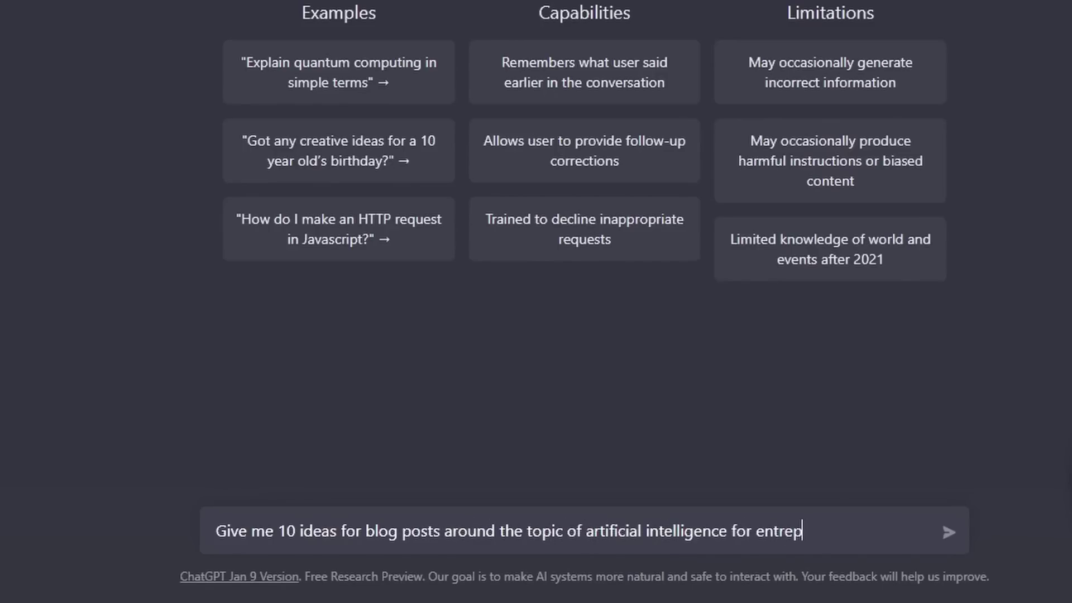
{"action": "key", "text": "Return"}
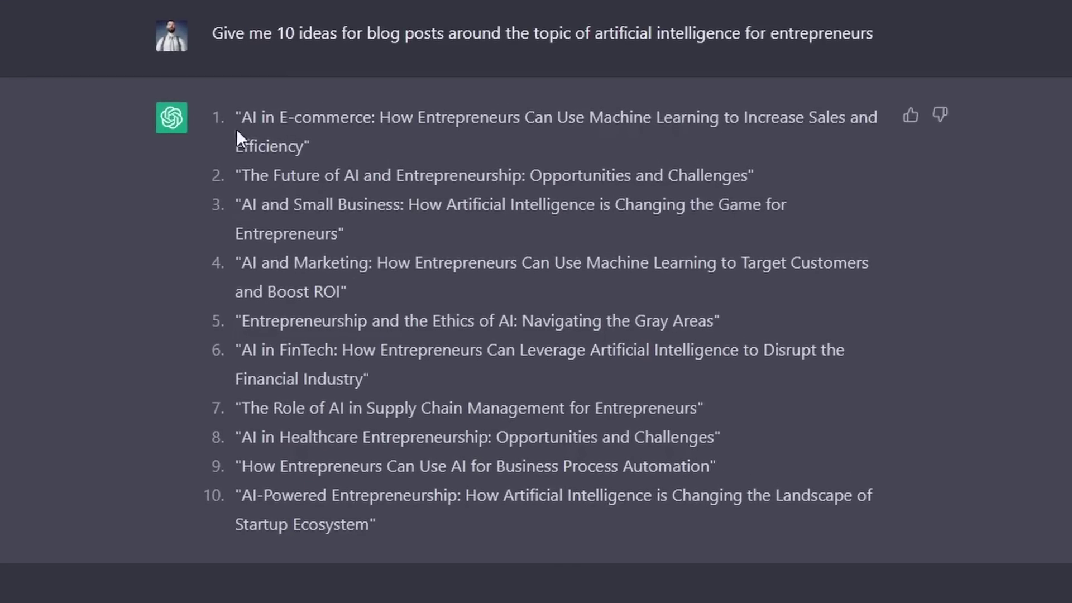
Submit the prompt "Write an outline for a blog post about "How Entrepreneurs Can Use AI for Business Process Automation"", copying the title from idea 9.
{"action": "left_click_drag", "start_coordinate": [240, 466], "coordinate": [709, 465]}
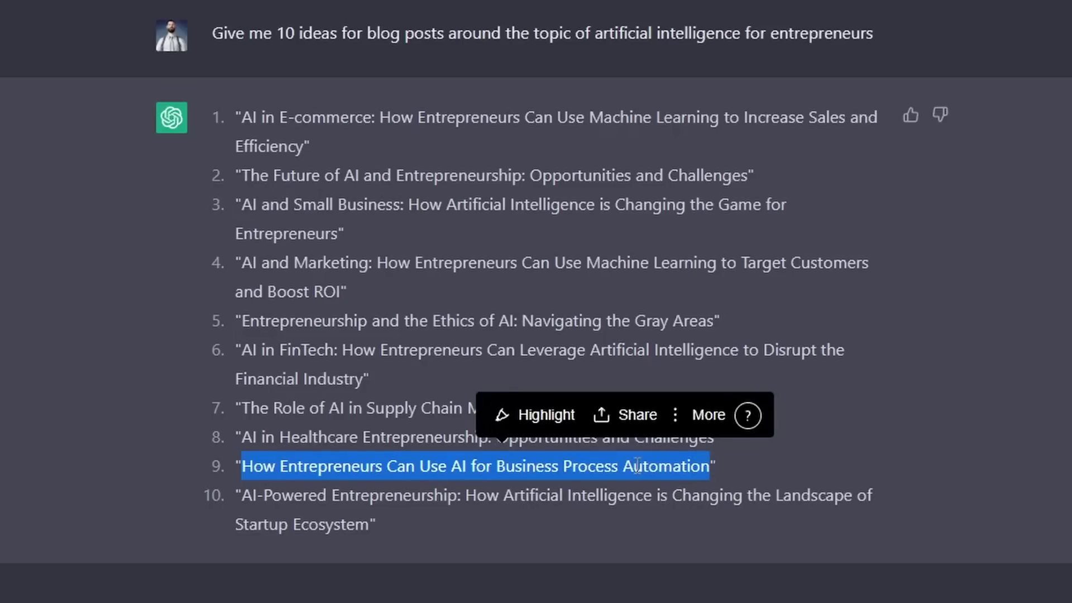
{"action": "right_click", "coordinate": [638, 477]}
{"action": "left_click", "coordinate": [678, 497]}
{"action": "left_click", "coordinate": [407, 602]}
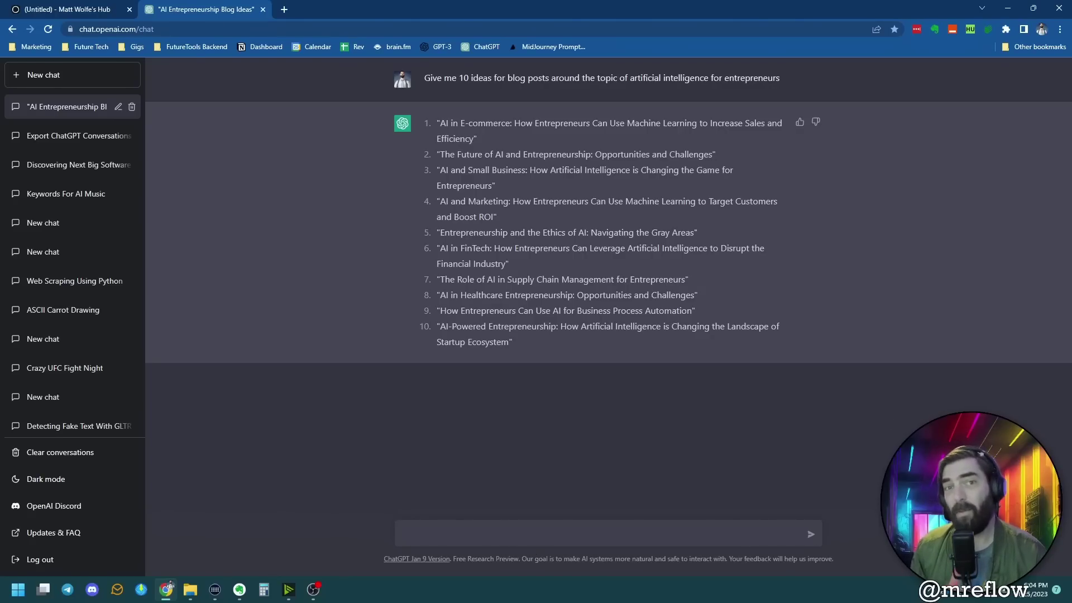
{"action": "type", "text": "Write an "}
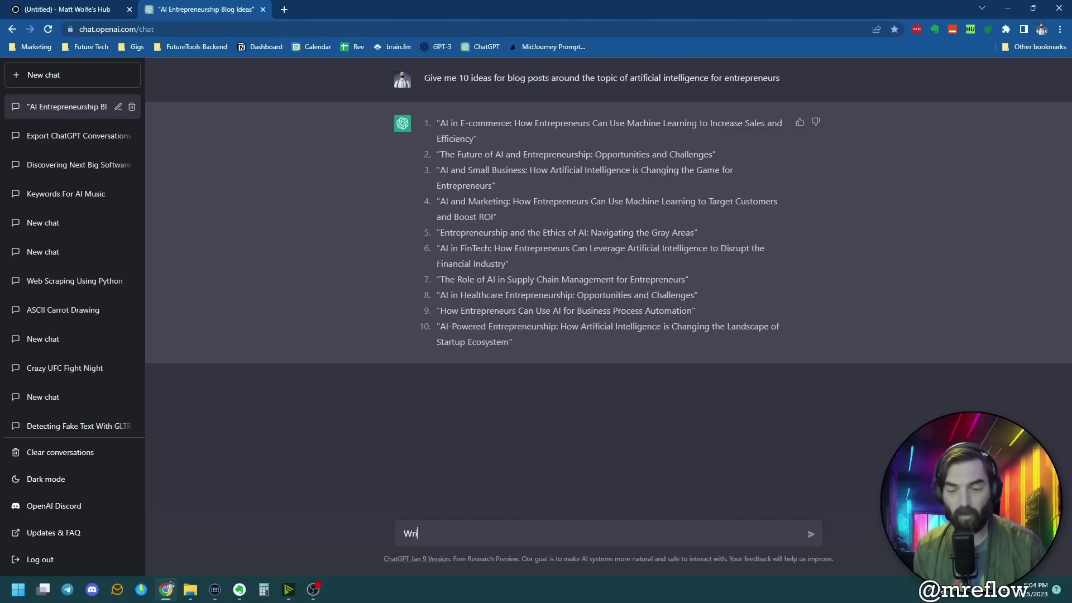
{"action": "type", "text": "outline for "}
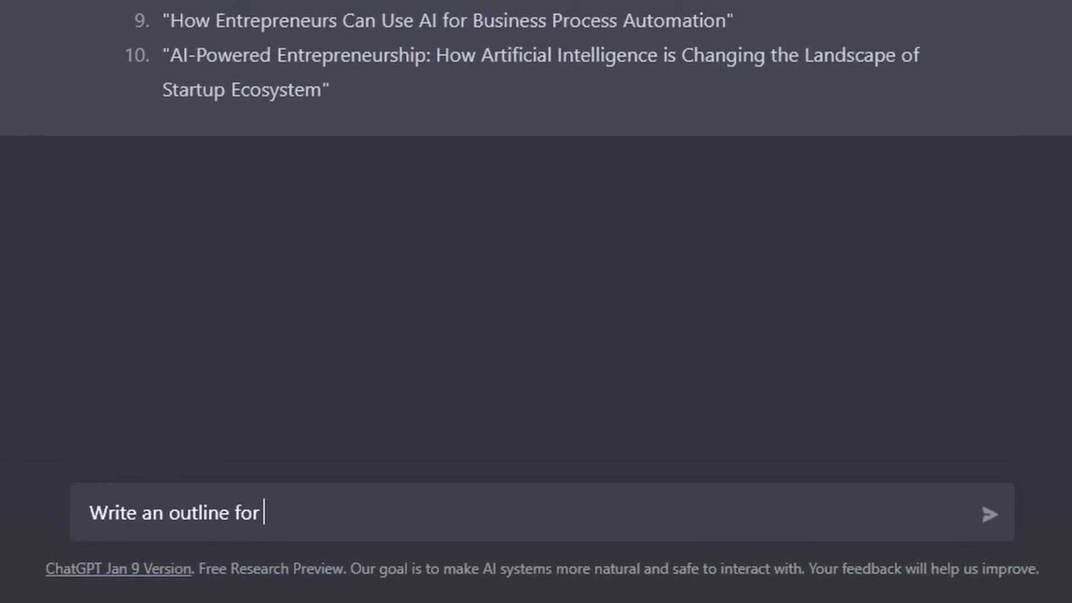
{"action": "type", "text": "a blog post about"}
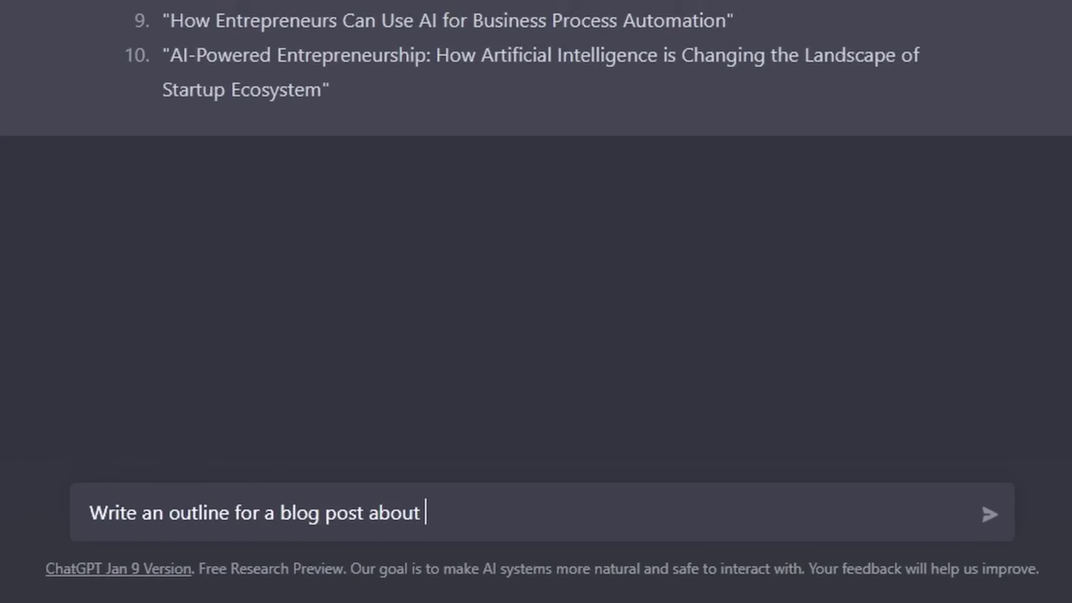
{"action": "key", "text": "ctrl+v"}
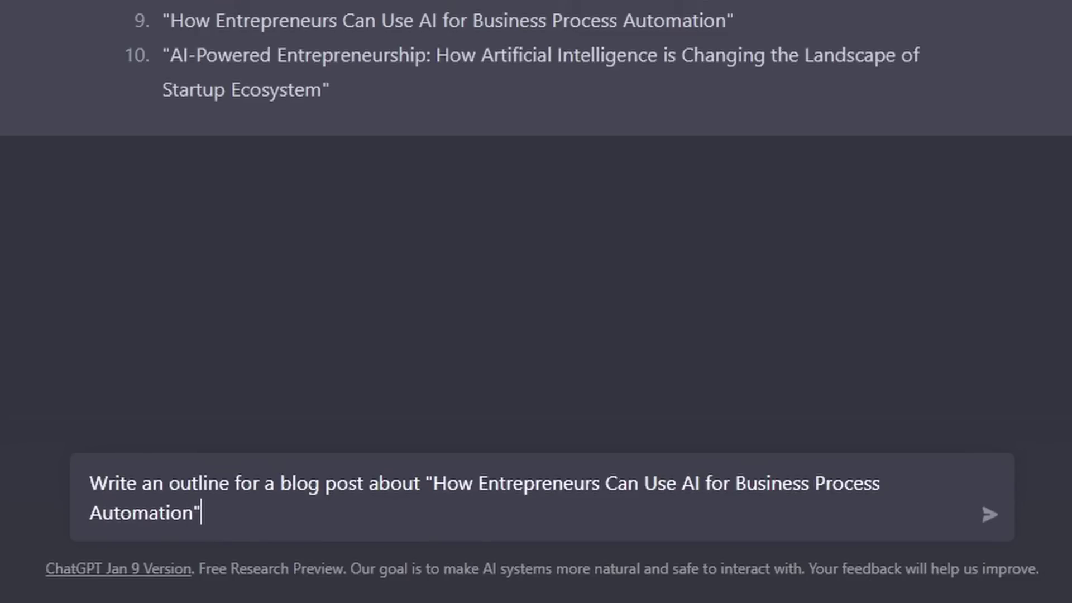
{"action": "key", "text": "Return"}
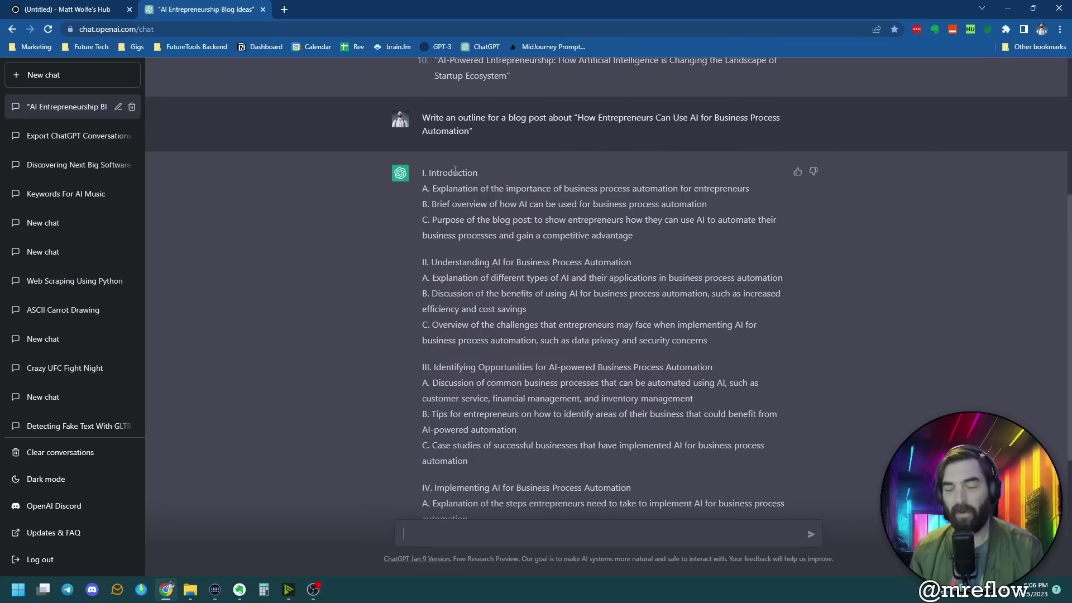
Read through the generated blog post outline from the Introduction to the Conclusion, including the lettered sub-points of each section.
{"action": "scroll", "coordinate": [600, 205], "scroll_direction": "down", "scroll_amount": 2}
{"action": "scroll", "coordinate": [600, 204], "scroll_direction": "down", "scroll_amount": 2}
{"action": "scroll", "coordinate": [600, 204], "scroll_direction": "up", "scroll_amount": 4}
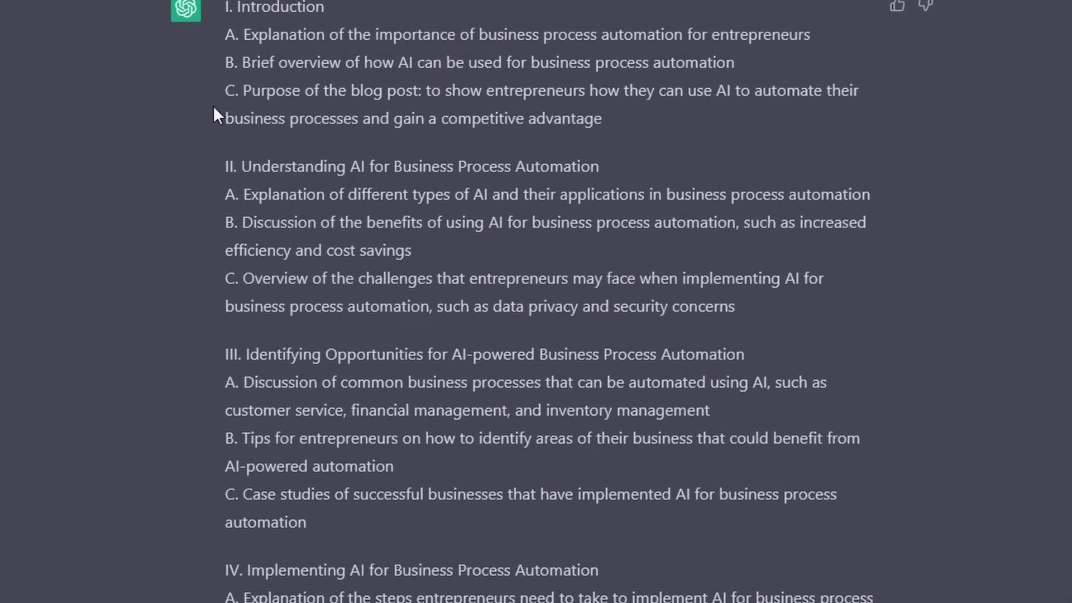
{"action": "scroll", "coordinate": [419, 193], "scroll_direction": "down", "scroll_amount": 2}
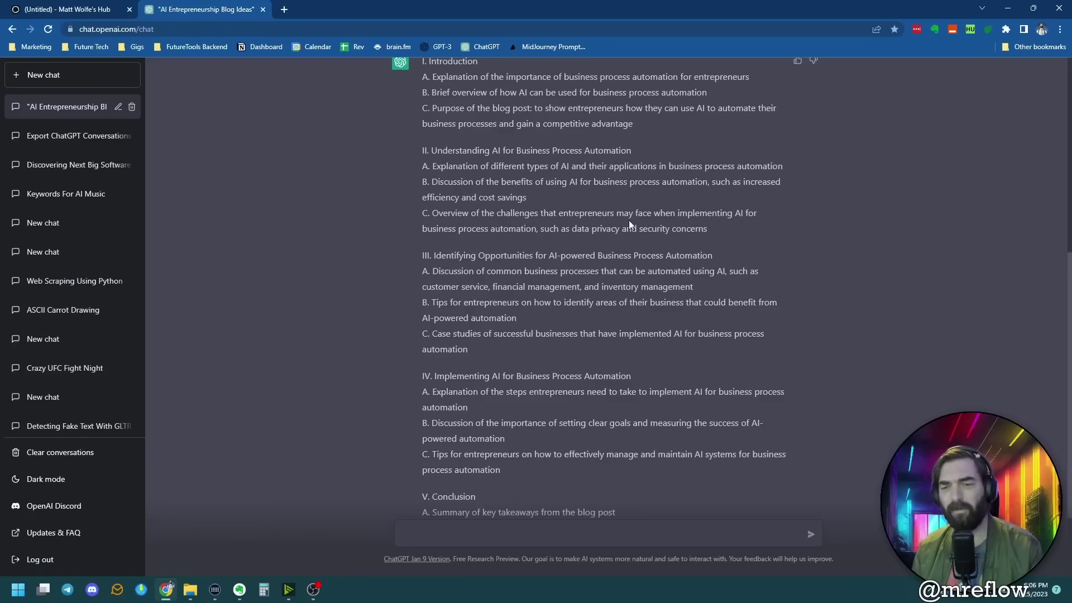
{"action": "scroll", "coordinate": [693, 222], "scroll_direction": "down", "scroll_amount": 1}
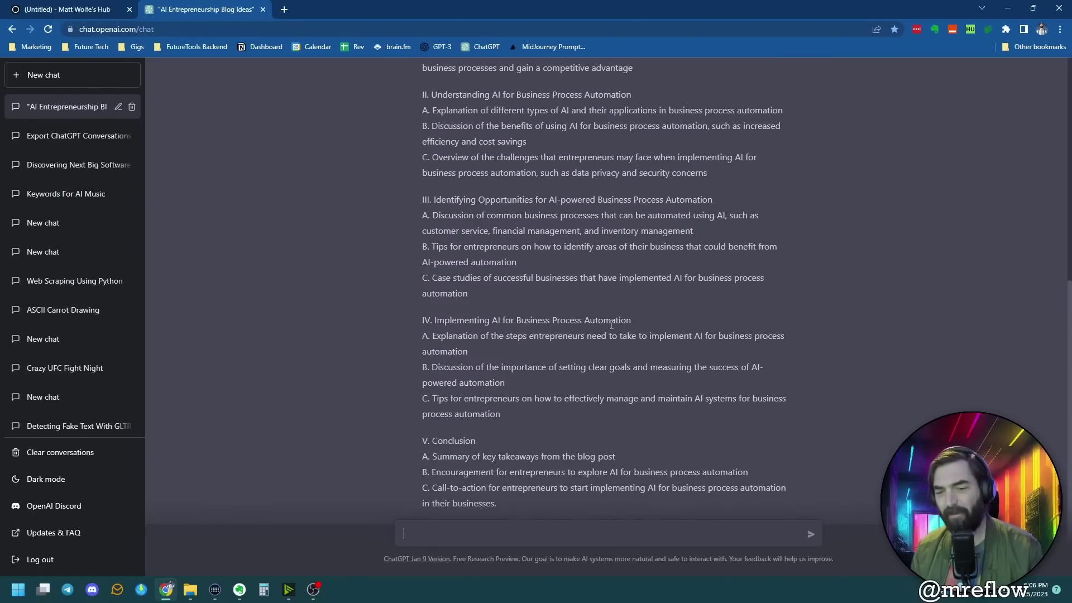
{"action": "scroll", "coordinate": [636, 336], "scroll_direction": "down", "scroll_amount": 1}
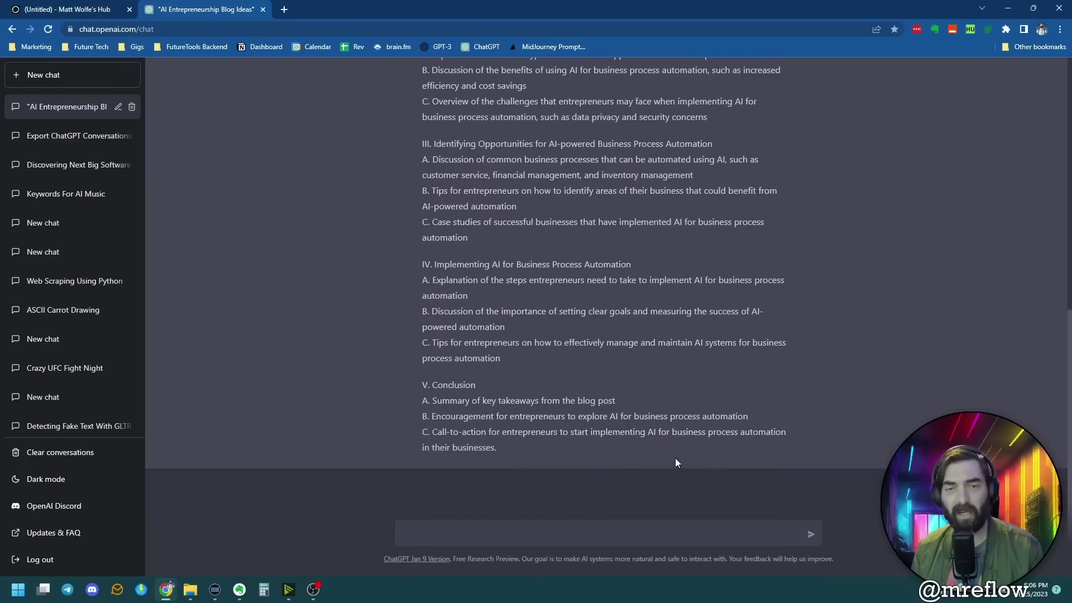
{"action": "scroll", "coordinate": [675, 462], "scroll_direction": "up", "scroll_amount": 3}
{"action": "left_click_drag", "start_coordinate": [423, 118], "coordinate": [567, 406]}
{"action": "left_click", "coordinate": [566, 407]}
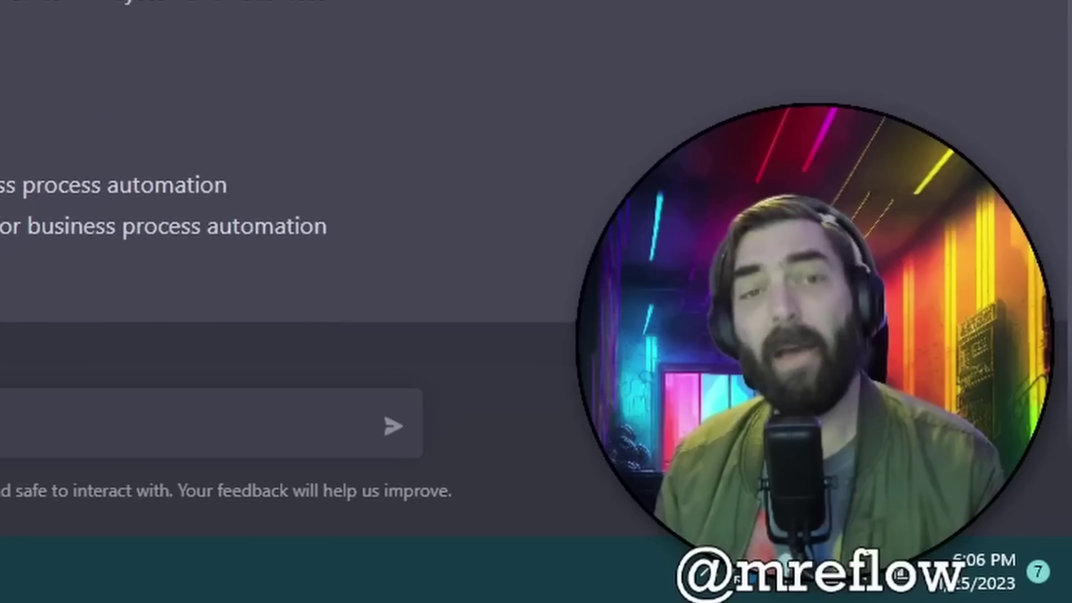
{"action": "scroll", "coordinate": [567, 406], "scroll_direction": "up", "scroll_amount": 3}
{"action": "scroll", "coordinate": [566, 406], "scroll_direction": "down", "scroll_amount": 1}
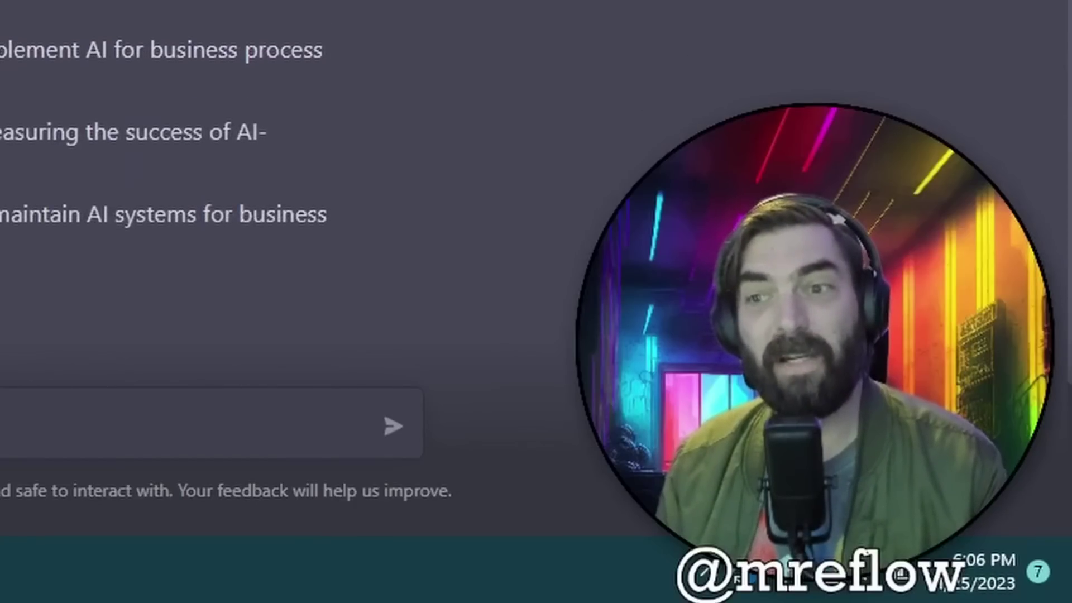
{"action": "scroll", "coordinate": [168, 224], "scroll_direction": "down", "scroll_amount": 3}
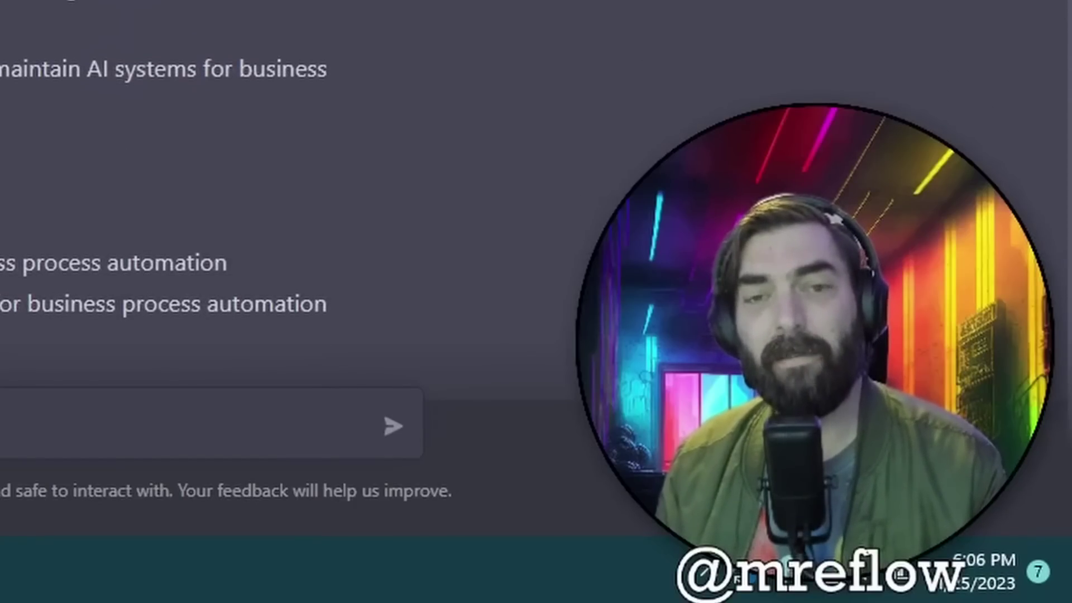
{"action": "scroll", "coordinate": [168, 223], "scroll_direction": "up", "scroll_amount": 5}
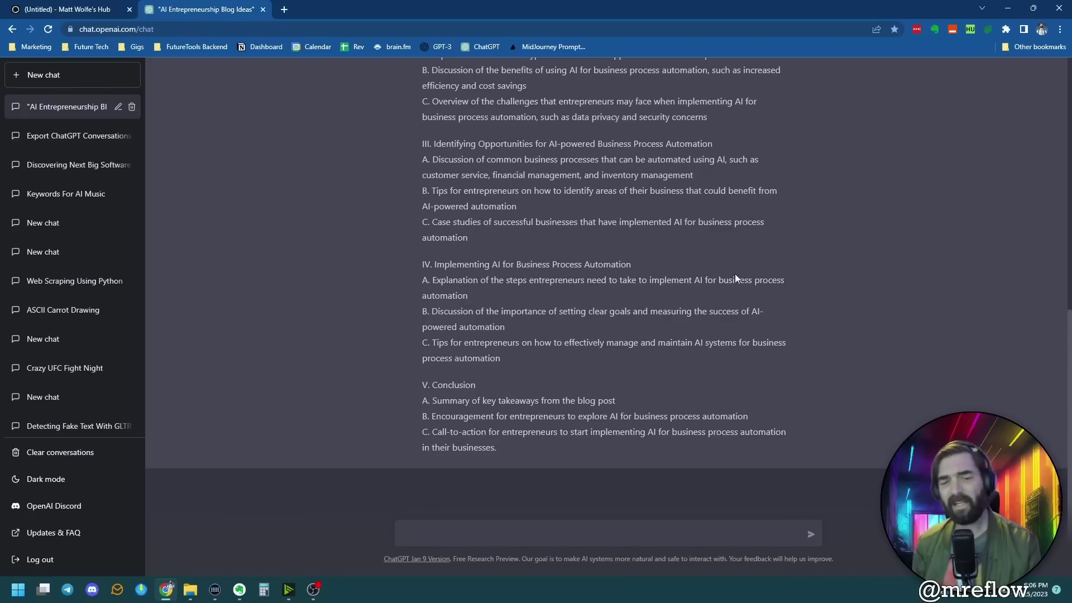
{"action": "scroll", "coordinate": [629, 445], "scroll_direction": "up", "scroll_amount": 3}
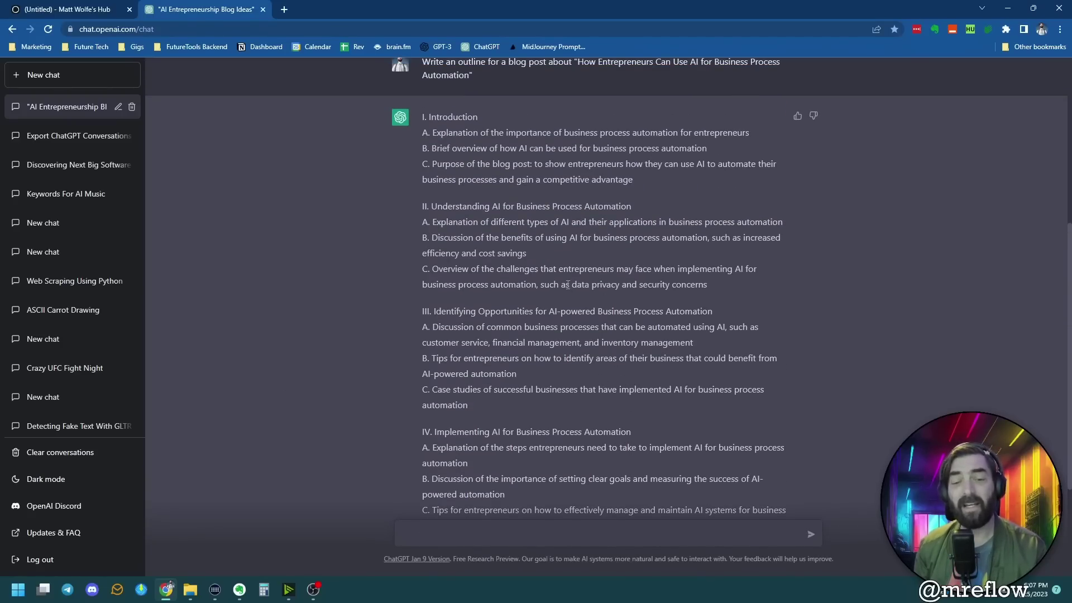
{"action": "scroll", "coordinate": [566, 288], "scroll_direction": "down", "scroll_amount": 3}
{"action": "scroll", "coordinate": [684, 293], "scroll_direction": "up", "scroll_amount": 3}
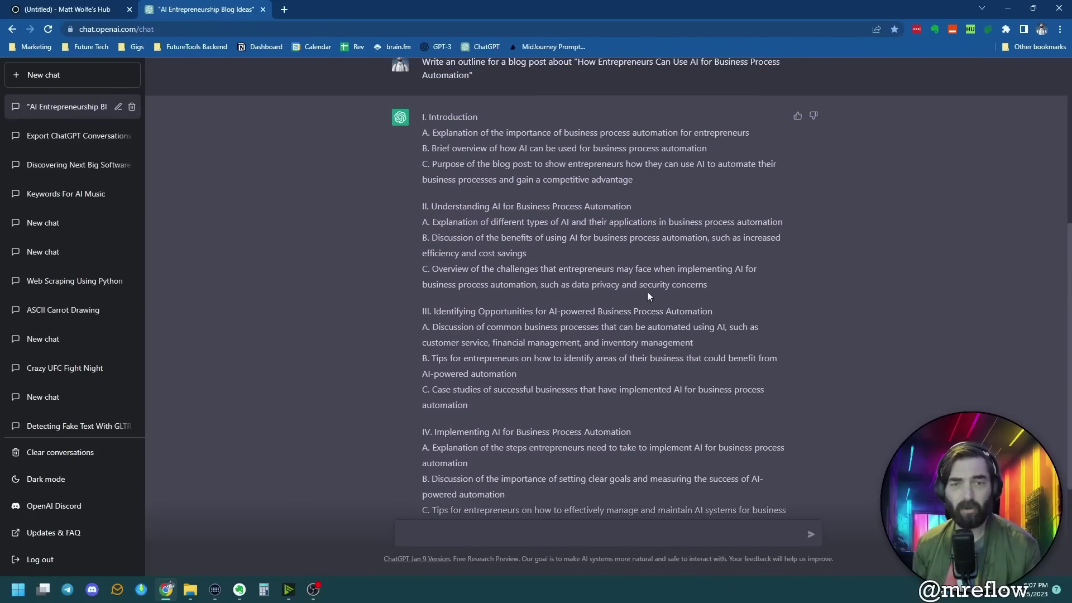
{"action": "scroll", "coordinate": [566, 317], "scroll_direction": "down", "scroll_amount": 3}
{"action": "scroll", "coordinate": [555, 343], "scroll_direction": "up", "scroll_amount": 3}
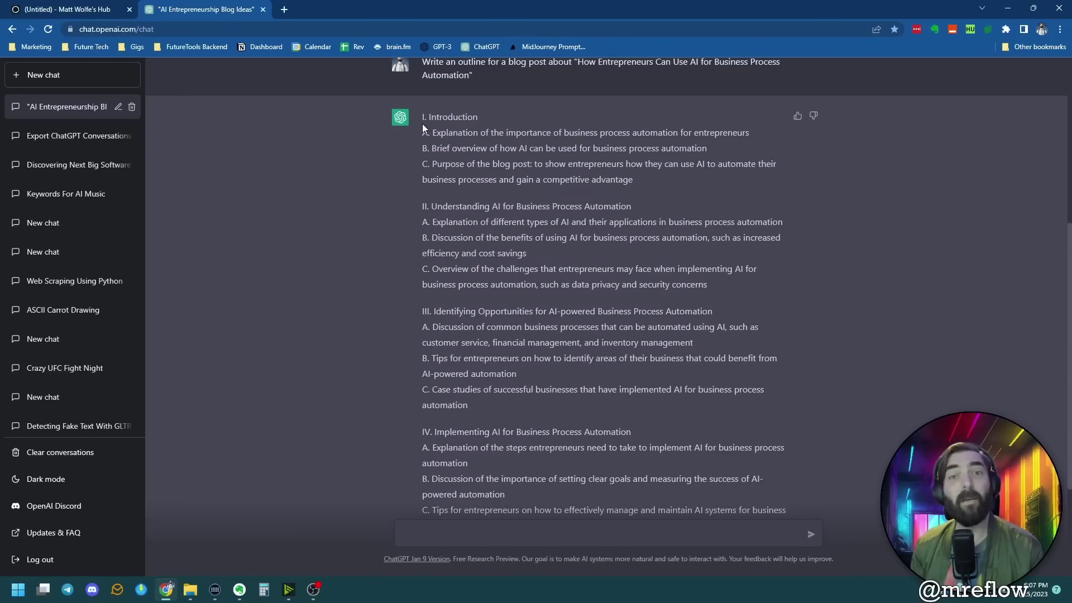
Submit the prompt "Write the introduction for this blog post".
{"action": "left_click", "coordinate": [414, 222]}
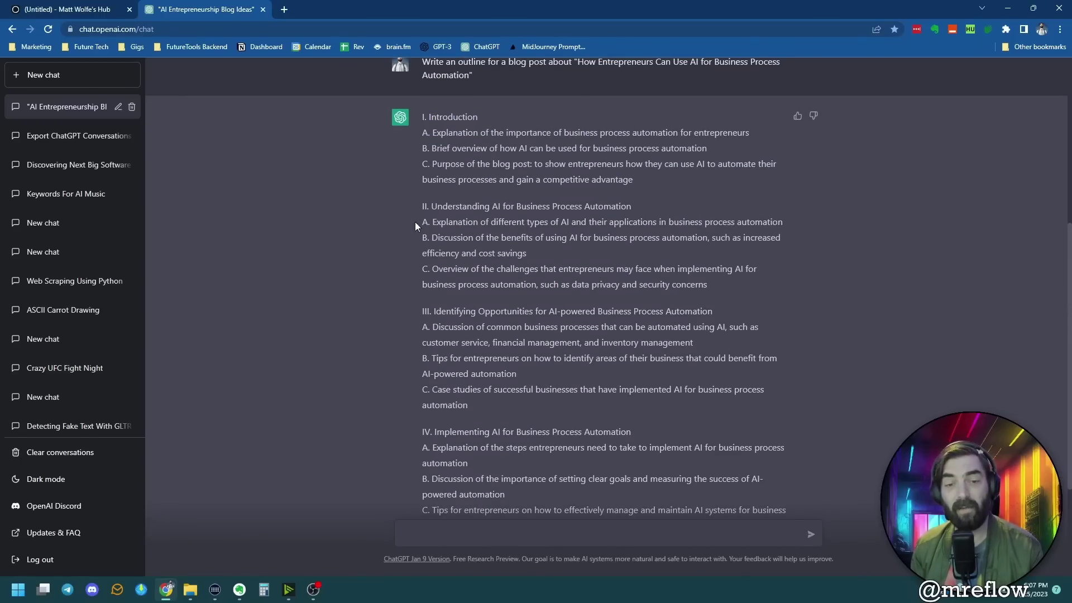
{"action": "left_click_drag", "start_coordinate": [424, 206], "coordinate": [440, 206]}
{"action": "left_click", "coordinate": [534, 160]}
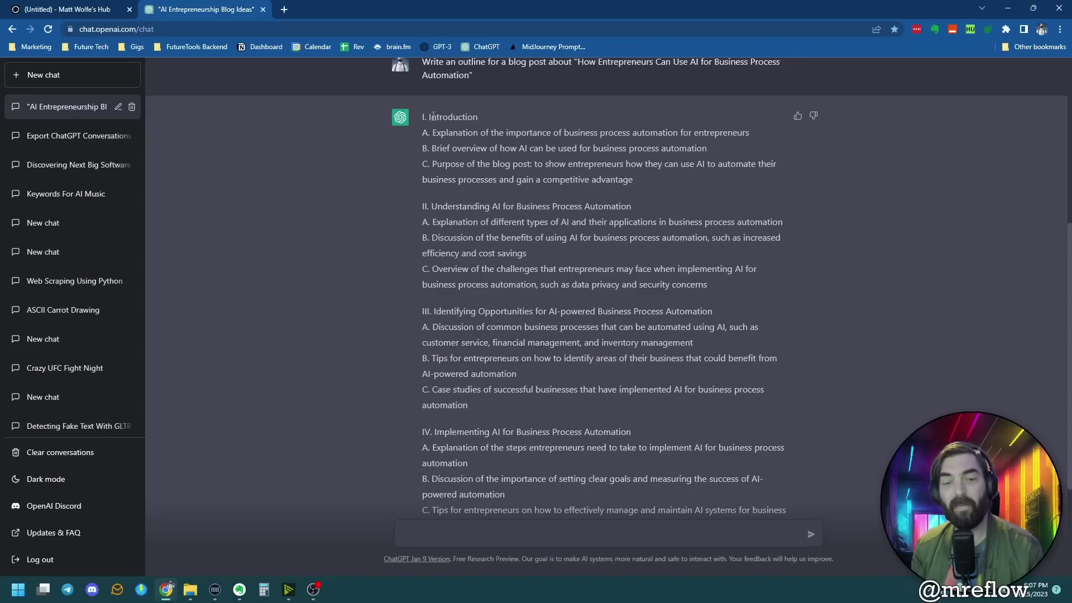
{"action": "scroll", "coordinate": [512, 297], "scroll_direction": "up", "scroll_amount": 2}
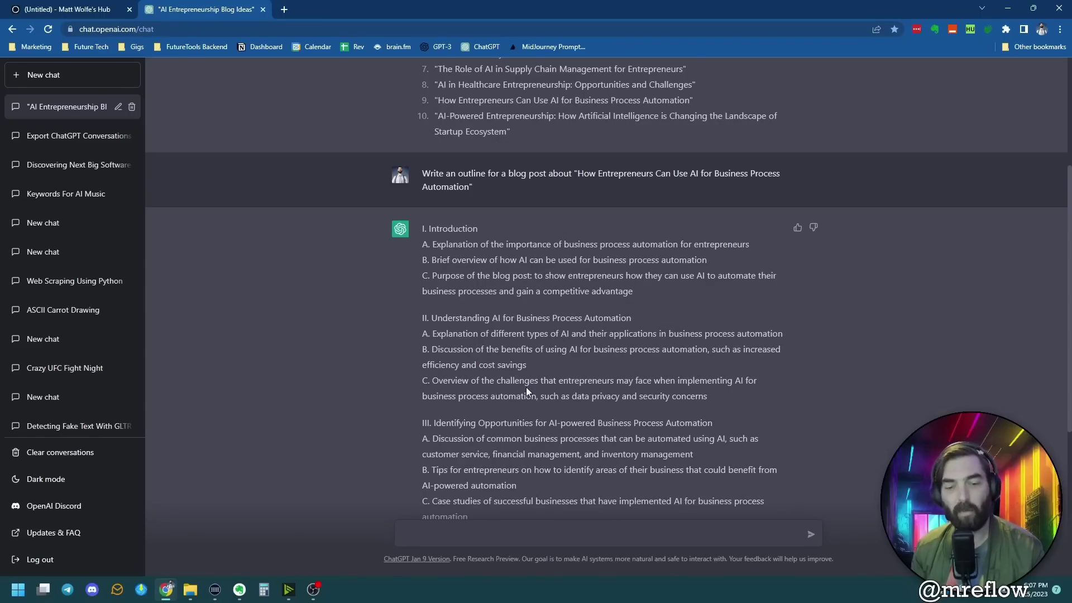
{"action": "scroll", "coordinate": [526, 391], "scroll_direction": "down", "scroll_amount": 2}
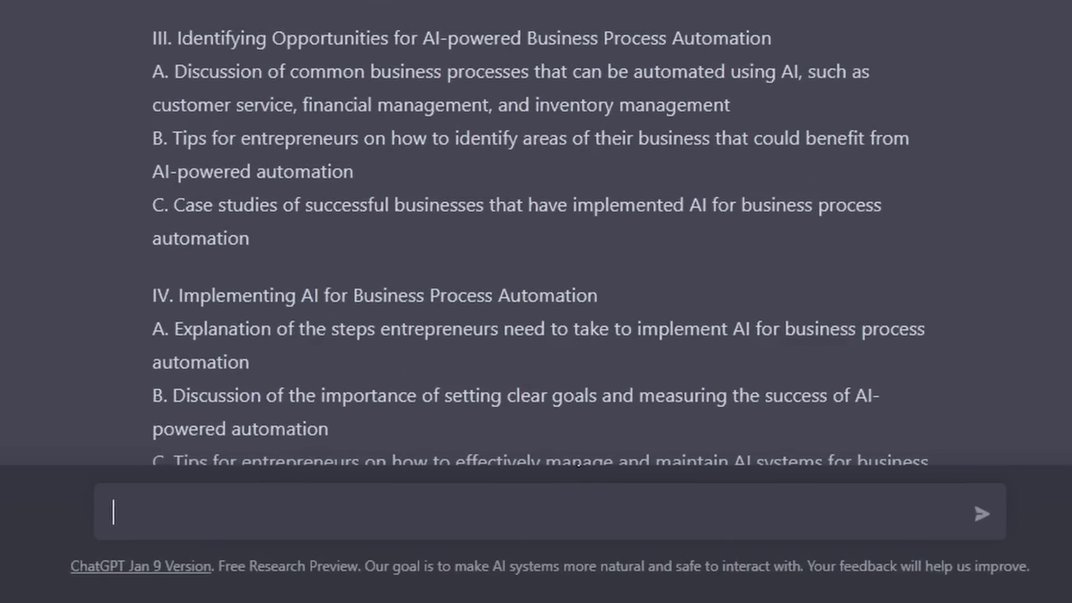
{"action": "type", "text": "Write the introduction for this"}
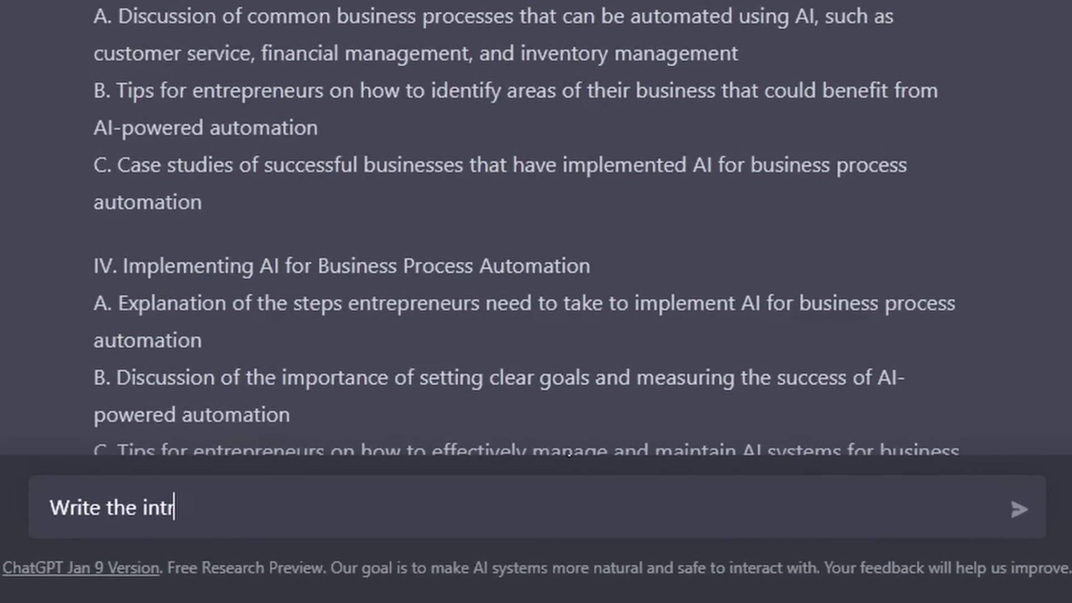
{"action": "type", "text": "blog post"}
{"action": "key", "text": "Return"}
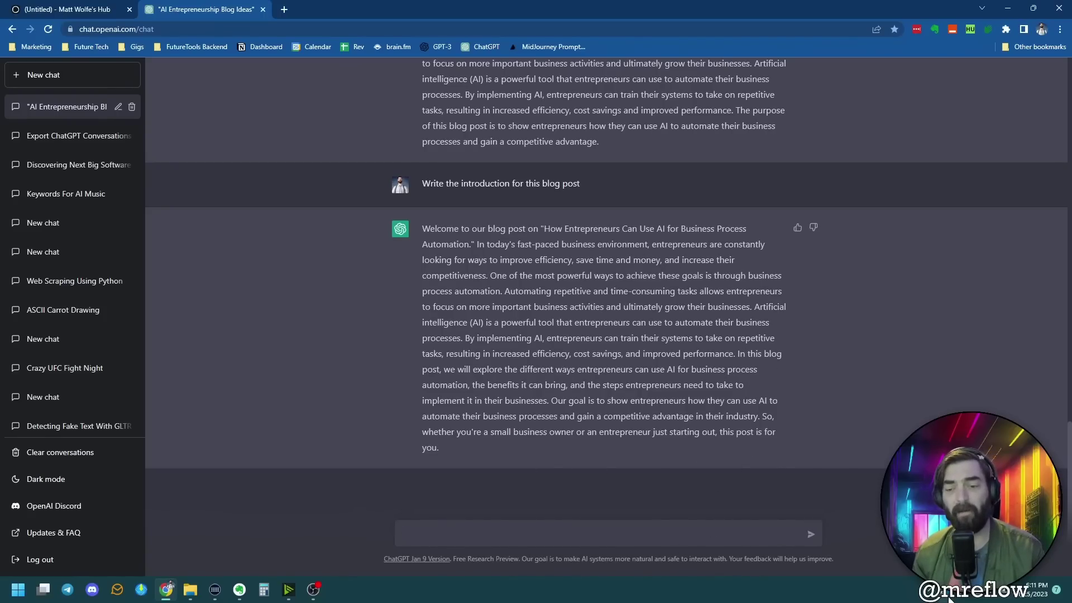
Submit the prompt "Break the above paragraph up into a few smaller paragraphs".
{"action": "type", "text": "Break the above pa"}
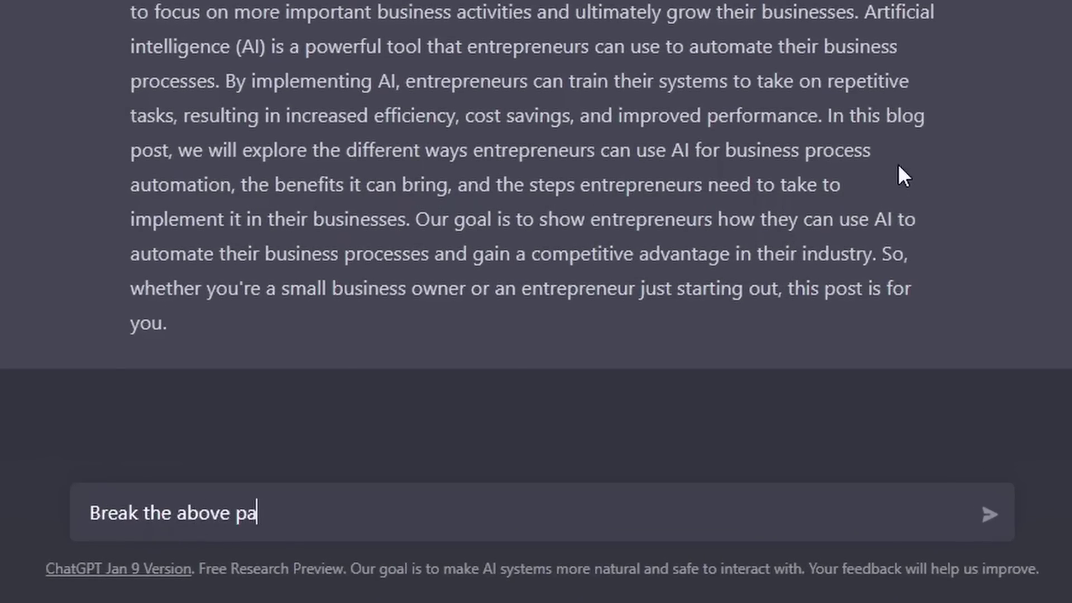
{"action": "type", "text": "ragraph up into a few smalle"}
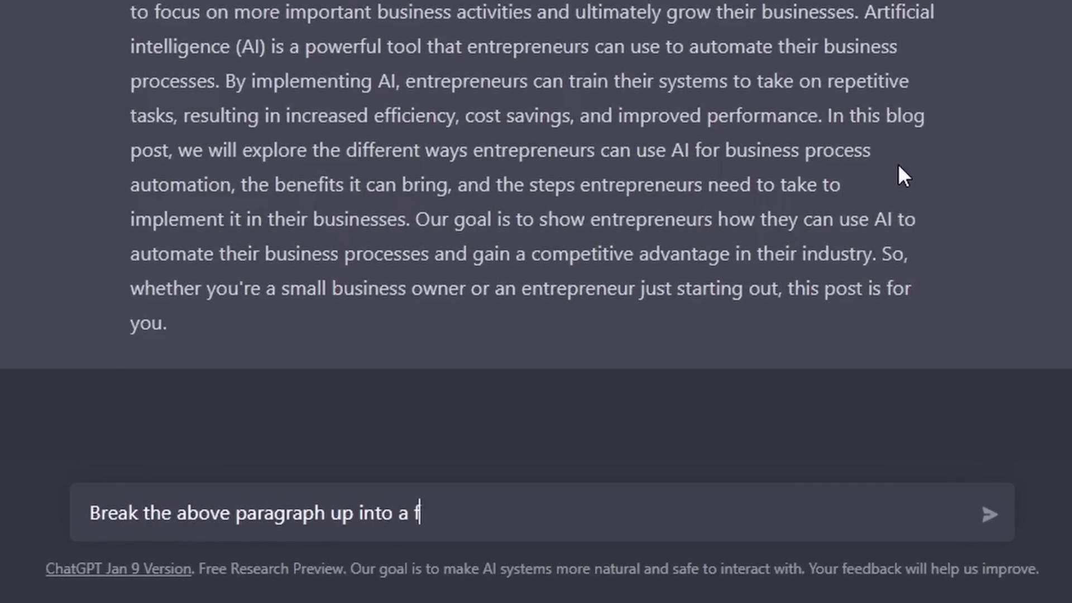
{"action": "type", "text": "r paragraphs"}
{"action": "key", "text": "Return"}
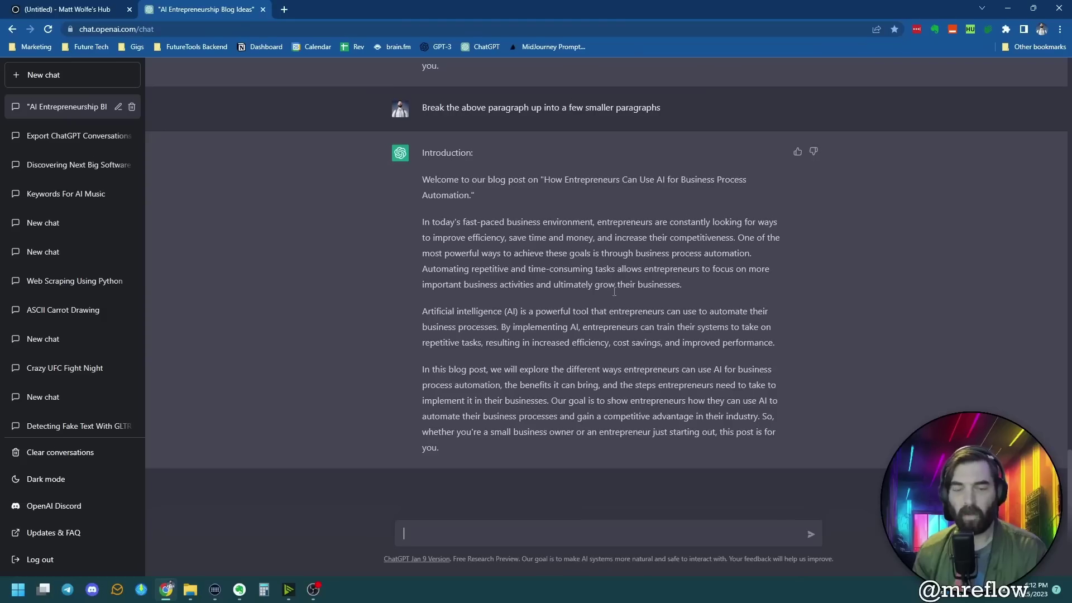
Copy the shortened introduction paragraphs, without the "Introduction:" label, and paste them below the italic disclaimer in the Ghost draft.
{"action": "scroll", "coordinate": [545, 328], "scroll_direction": "up", "scroll_amount": 1}
{"action": "scroll", "coordinate": [553, 328], "scroll_direction": "up", "scroll_amount": 2}
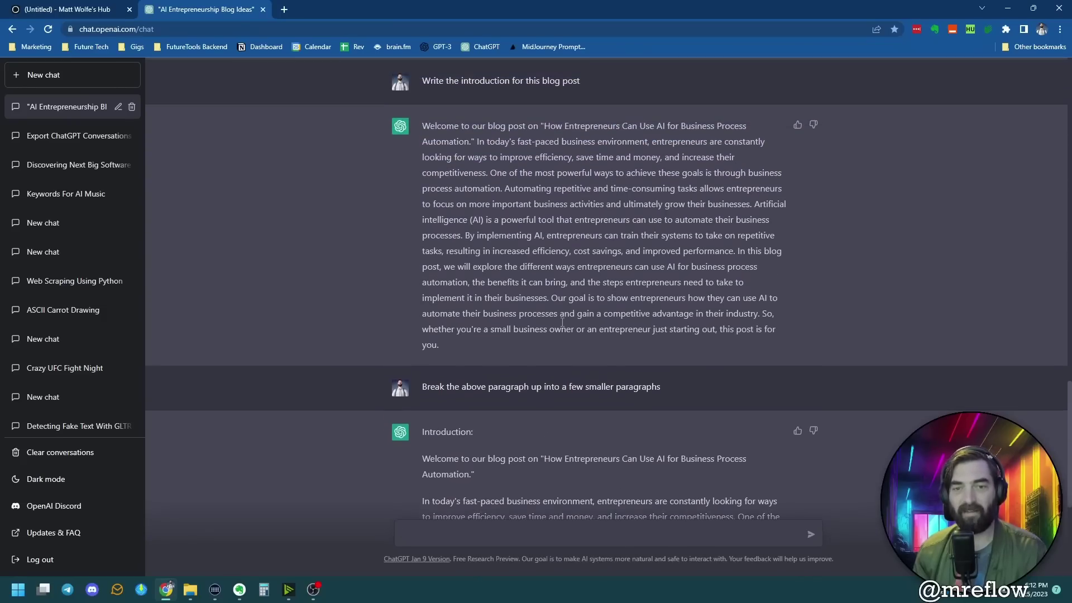
{"action": "scroll", "coordinate": [612, 308], "scroll_direction": "down", "scroll_amount": 5}
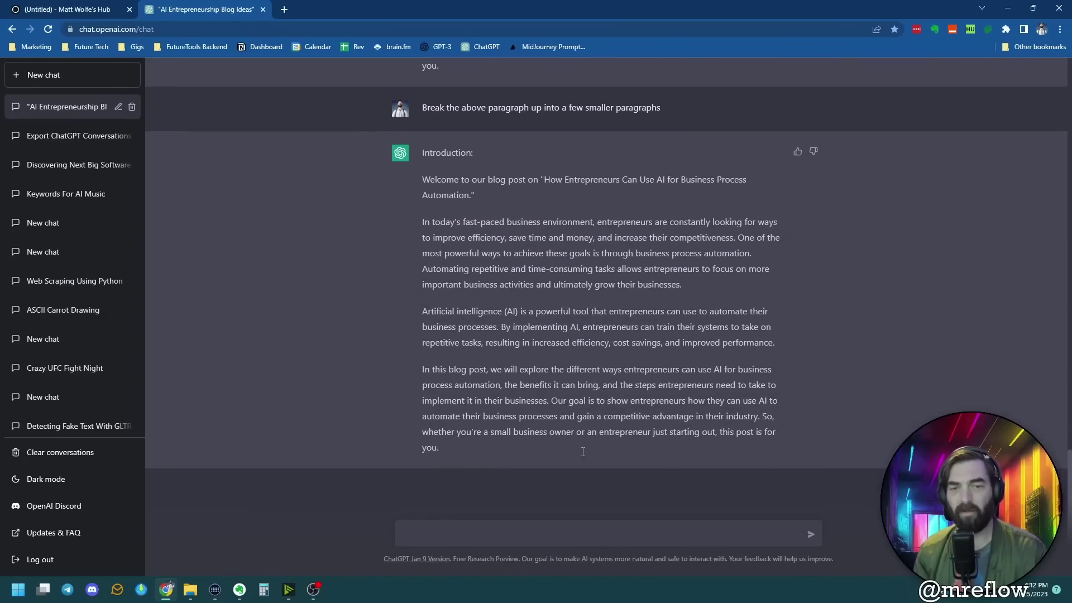
{"action": "left_click_drag", "start_coordinate": [464, 450], "coordinate": [423, 186]}
{"action": "right_click", "coordinate": [423, 186]}
{"action": "left_click", "coordinate": [457, 197]}
{"action": "key", "text": "ctrl+1"}
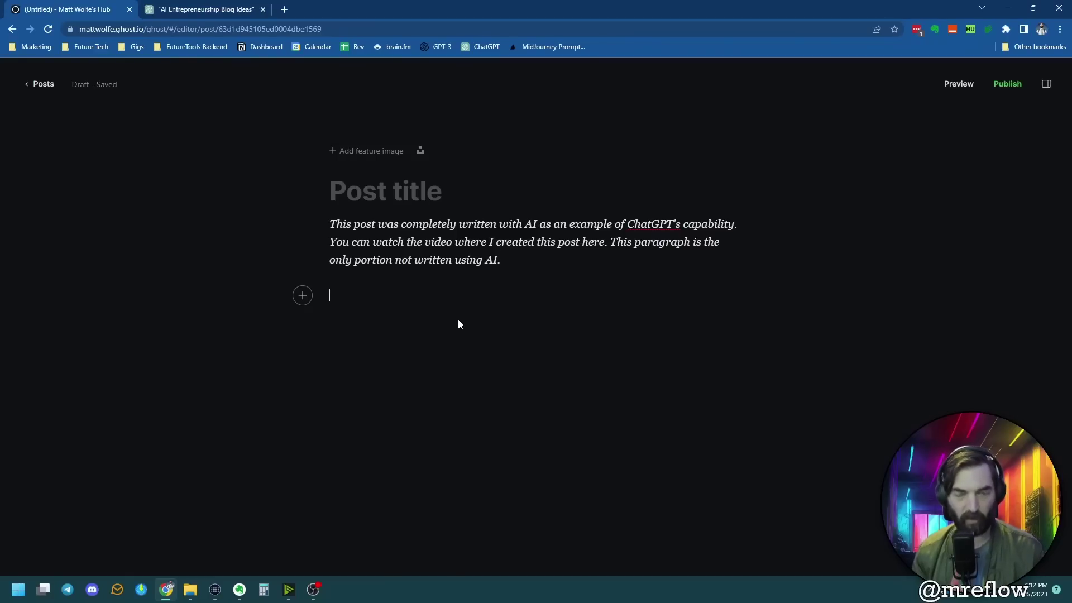
{"action": "key", "text": "ctrl+v"}
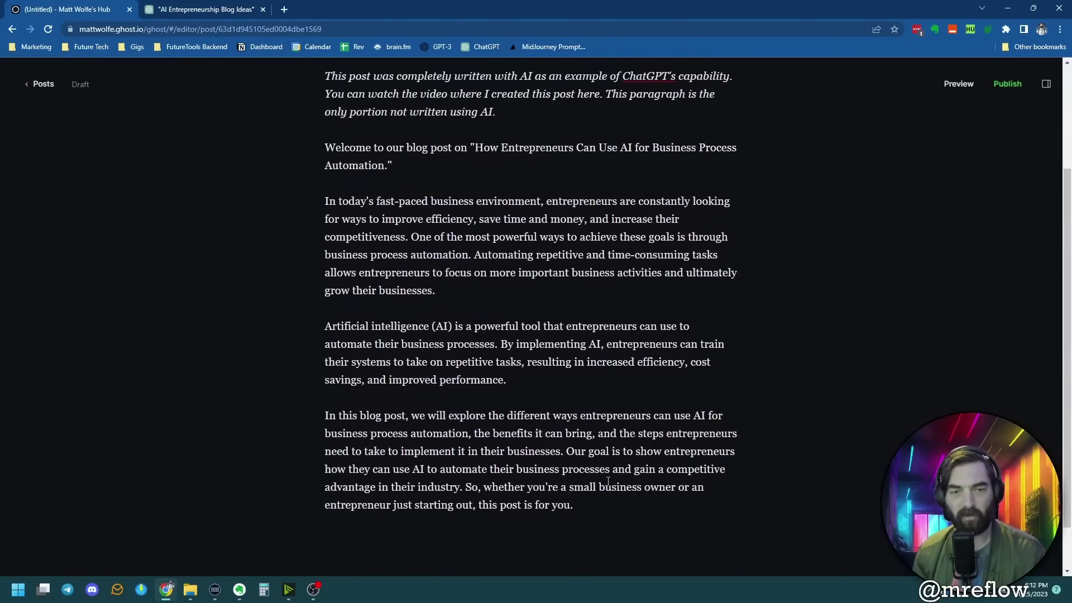
Return to ChatGPT and copy the outline heading "II. Understanding AI for Business Process Automation".
{"action": "key", "text": "ctrl+2"}
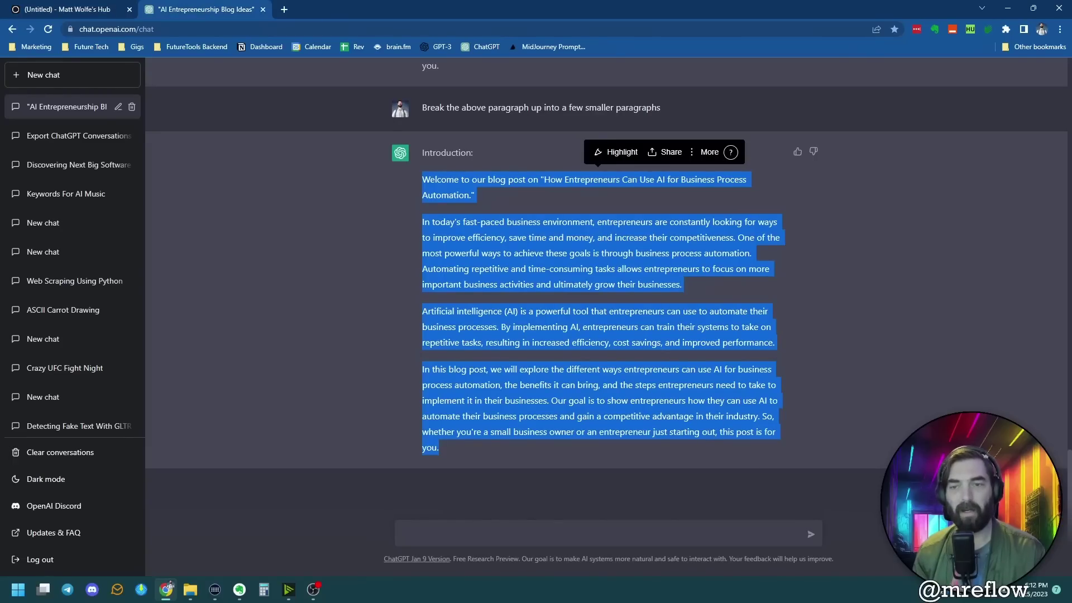
{"action": "scroll", "coordinate": [648, 278], "scroll_direction": "up", "scroll_amount": 10}
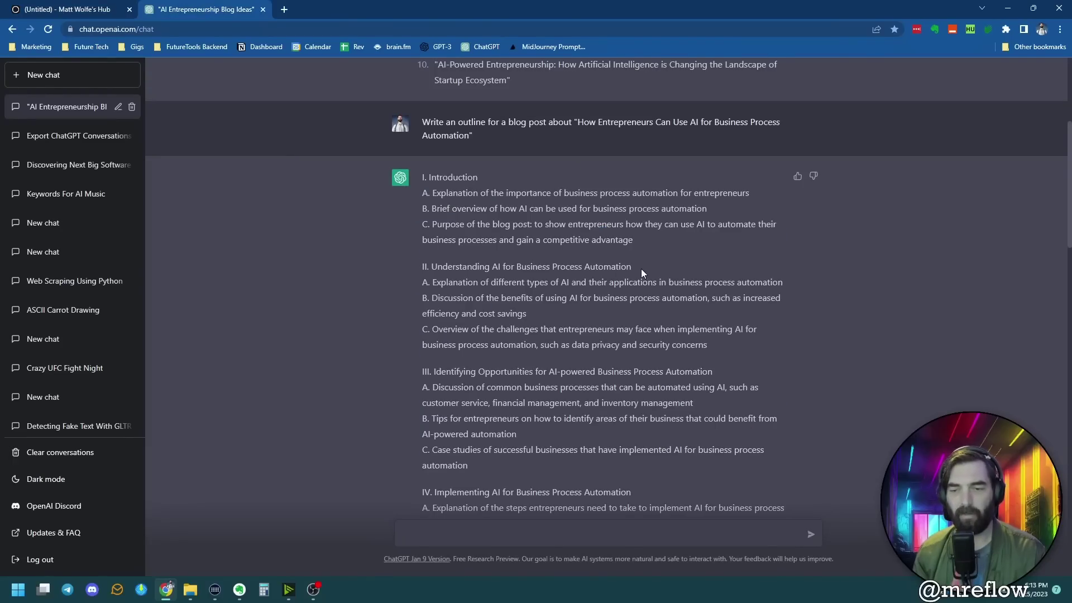
{"action": "left_click_drag", "start_coordinate": [632, 267], "coordinate": [424, 269]}
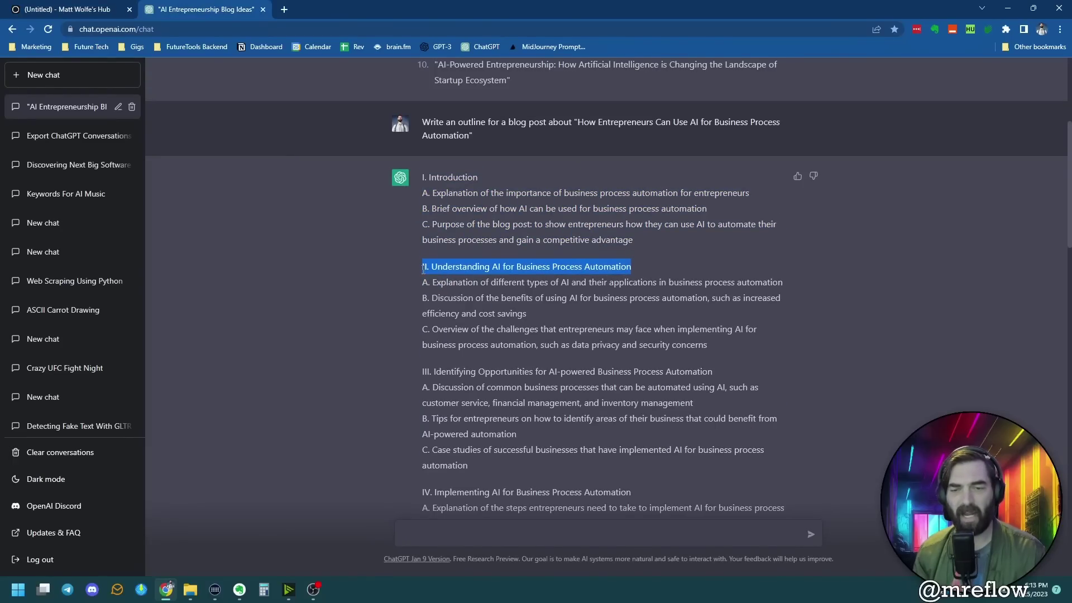
{"action": "right_click", "coordinate": [445, 267]}
{"action": "left_click", "coordinate": [475, 279]}
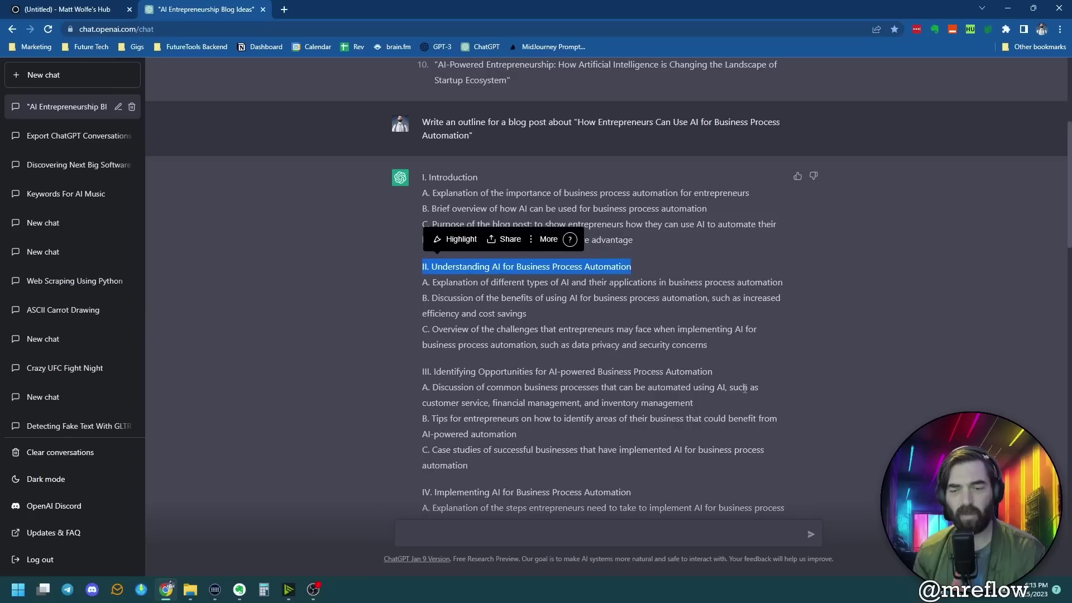
Submit the prompt "Write a few short paragraphs for this section of the blog post: "II. Understanding AI for Business Process Automation"".
{"action": "scroll", "coordinate": [745, 388], "scroll_direction": "down", "scroll_amount": 15}
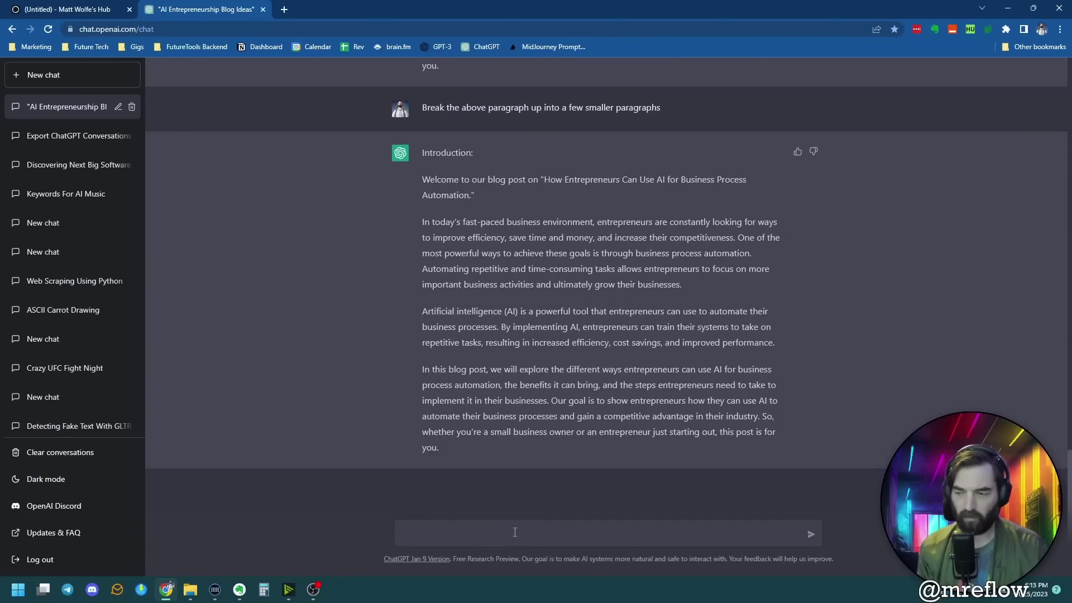
{"action": "left_click", "coordinate": [514, 532]}
{"action": "type", "text": "Write a few sho"}
{"action": "type", "text": "rt p"}
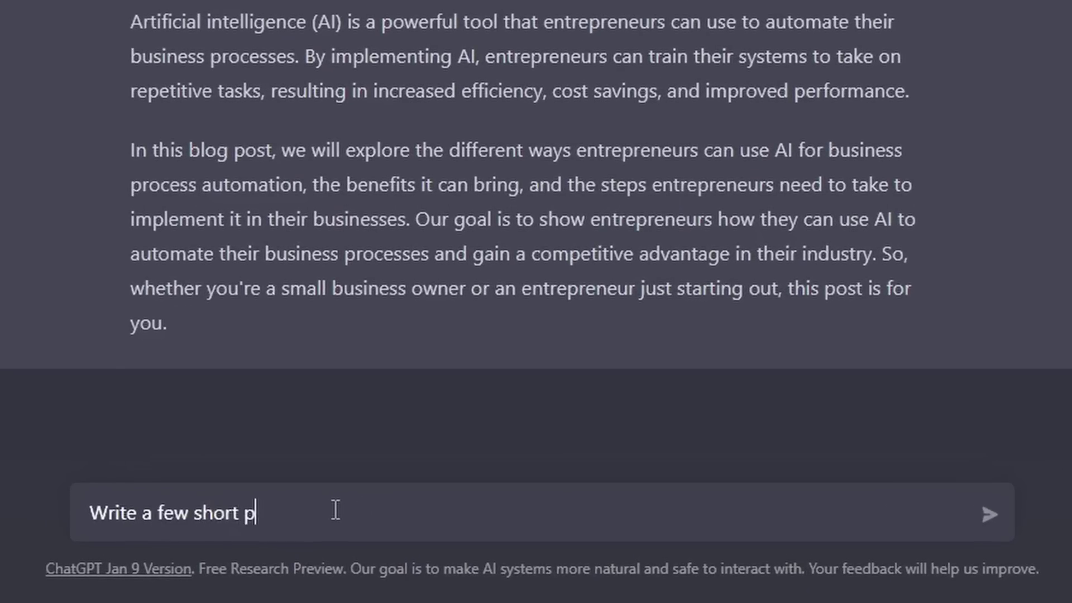
{"action": "type", "text": "aragpraphs for th"}
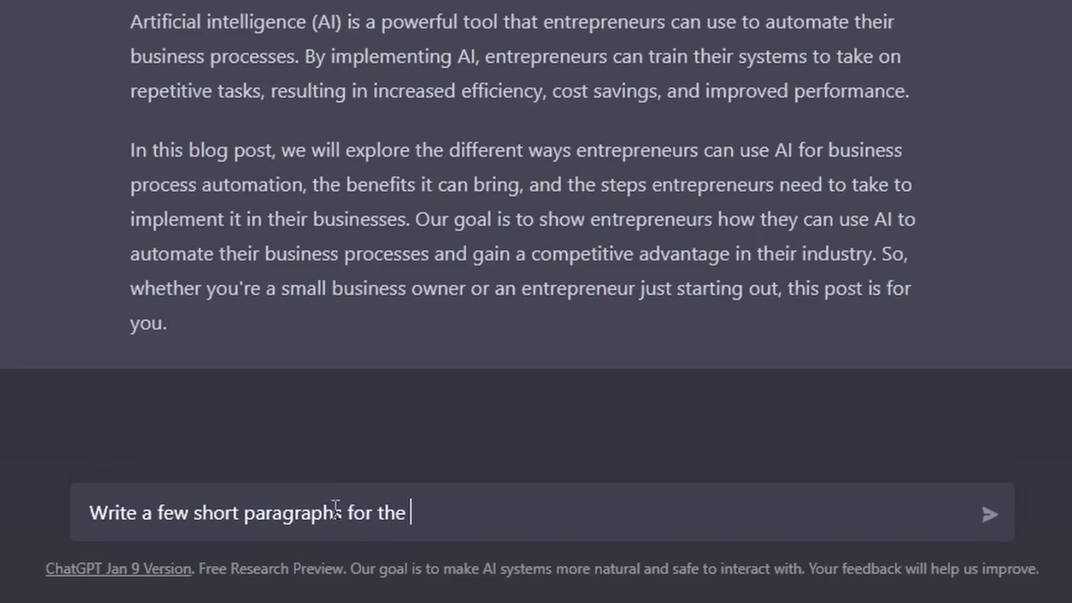
{"action": "type", "text": "e"}
{"action": "key", "text": "BackSpace"}
{"action": "type", "text": "is section of the blog "}
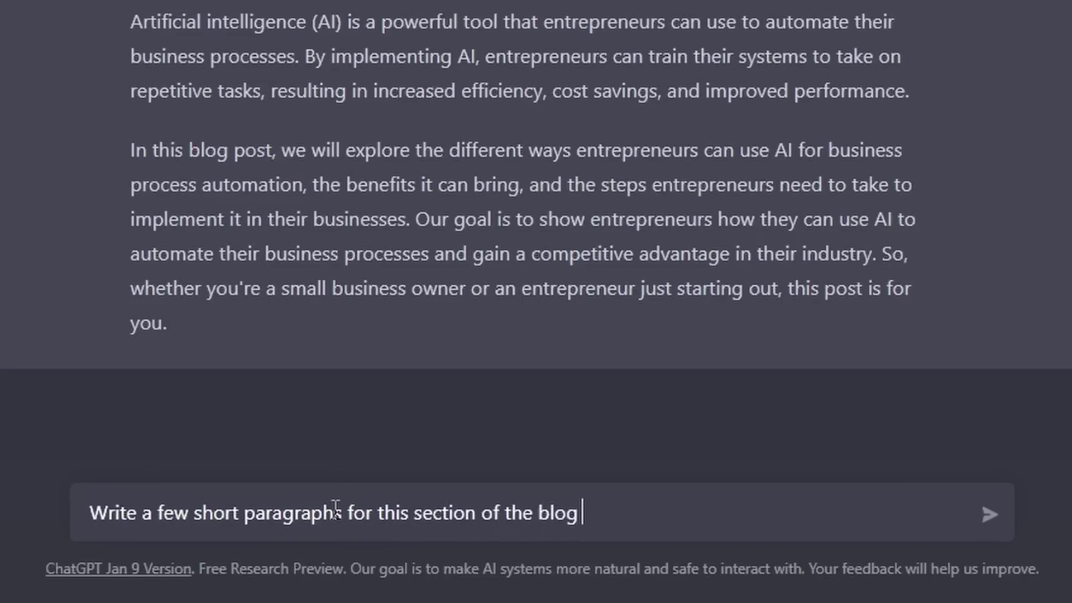
{"action": "type", "text": "post: \""}
{"action": "key", "text": "shift+Return"}
{"action": "key", "text": "BackSpace"}
{"action": "type", "text": "II. Understanding AI for Business Process Automation"}
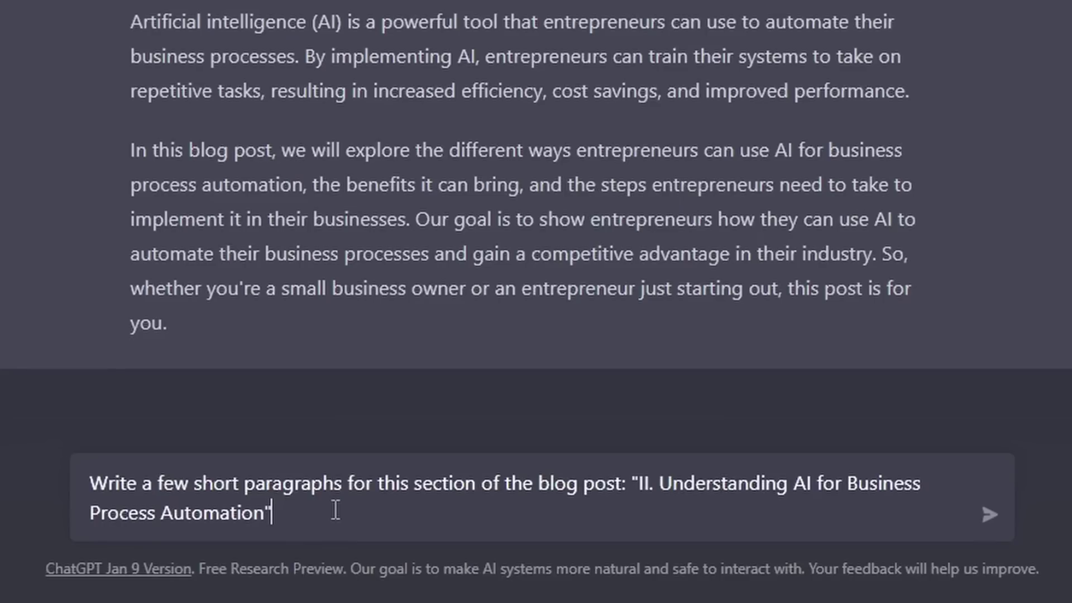
{"action": "key", "text": "Return"}
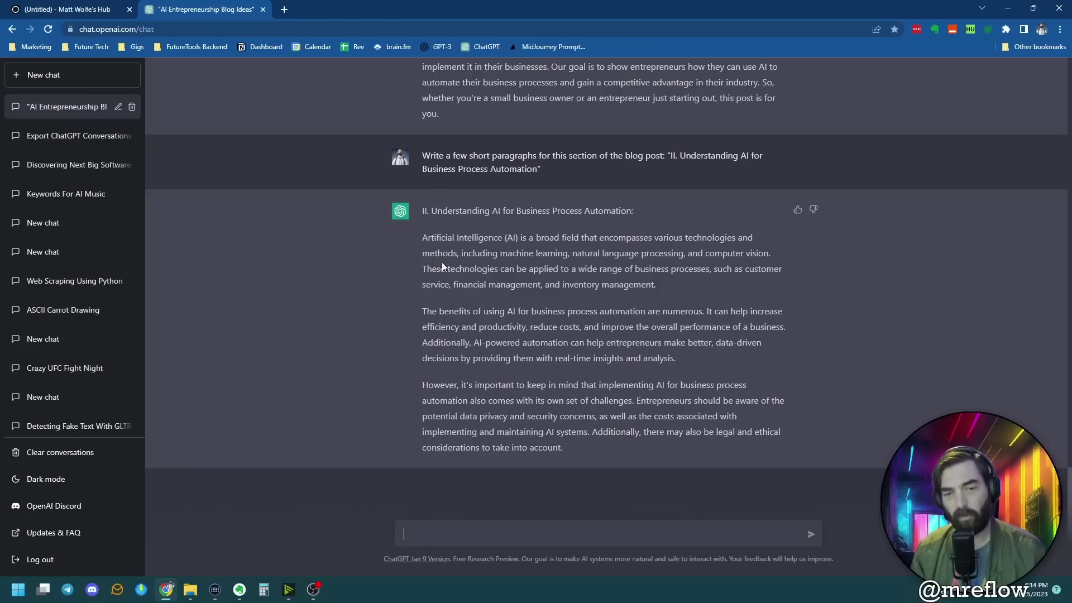
Compare the generated section II paragraphs with sub-points A, B and C of that section in the outline.
{"action": "scroll", "coordinate": [531, 313], "scroll_direction": "up", "scroll_amount": 20}
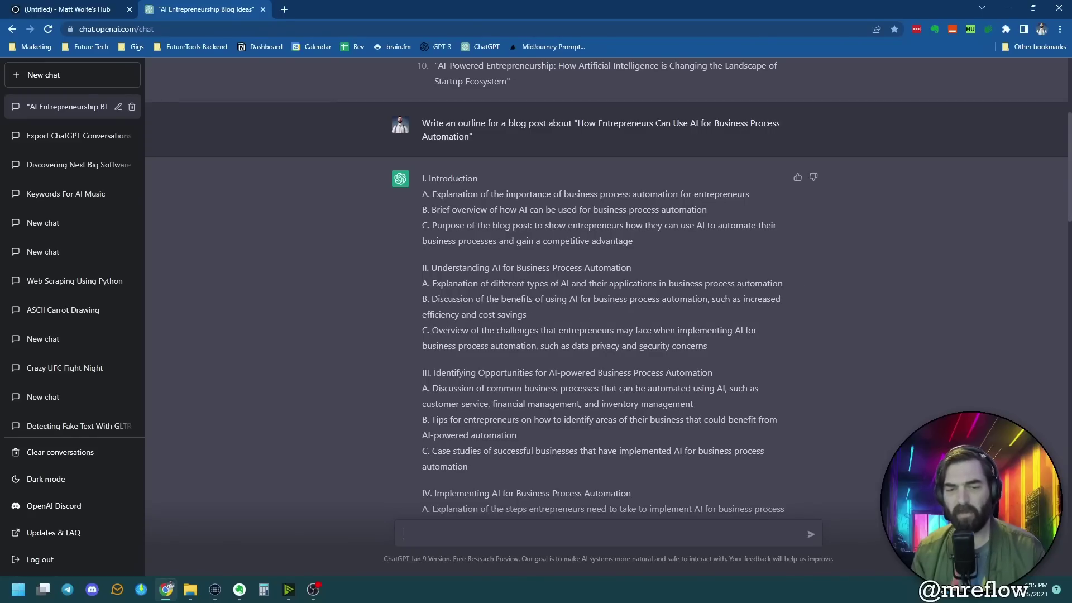
{"action": "scroll", "coordinate": [642, 346], "scroll_direction": "down", "scroll_amount": 15}
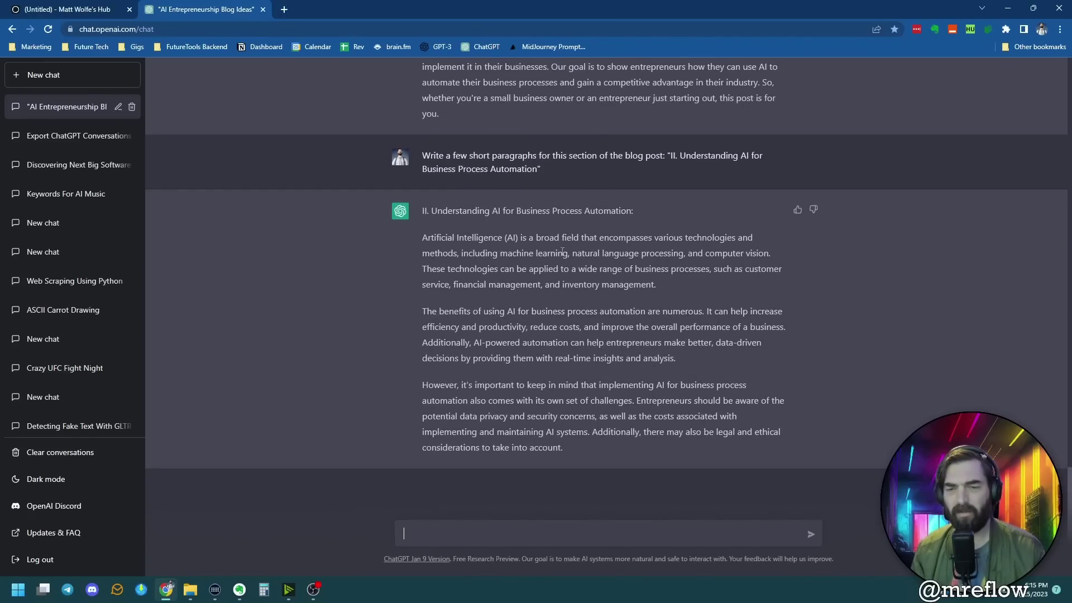
{"action": "left_click_drag", "start_coordinate": [434, 313], "coordinate": [726, 312]}
{"action": "left_click", "coordinate": [520, 401]}
{"action": "left_click_drag", "start_coordinate": [466, 385], "coordinate": [626, 418]}
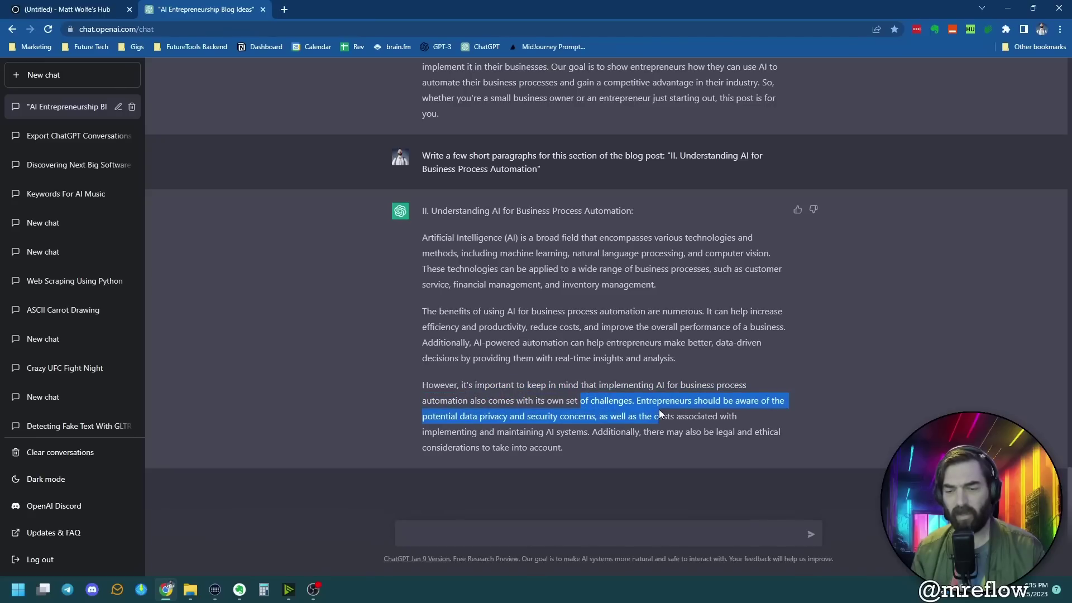
{"action": "left_click", "coordinate": [613, 456]}
{"action": "scroll", "coordinate": [647, 473], "scroll_direction": "up", "scroll_amount": 15}
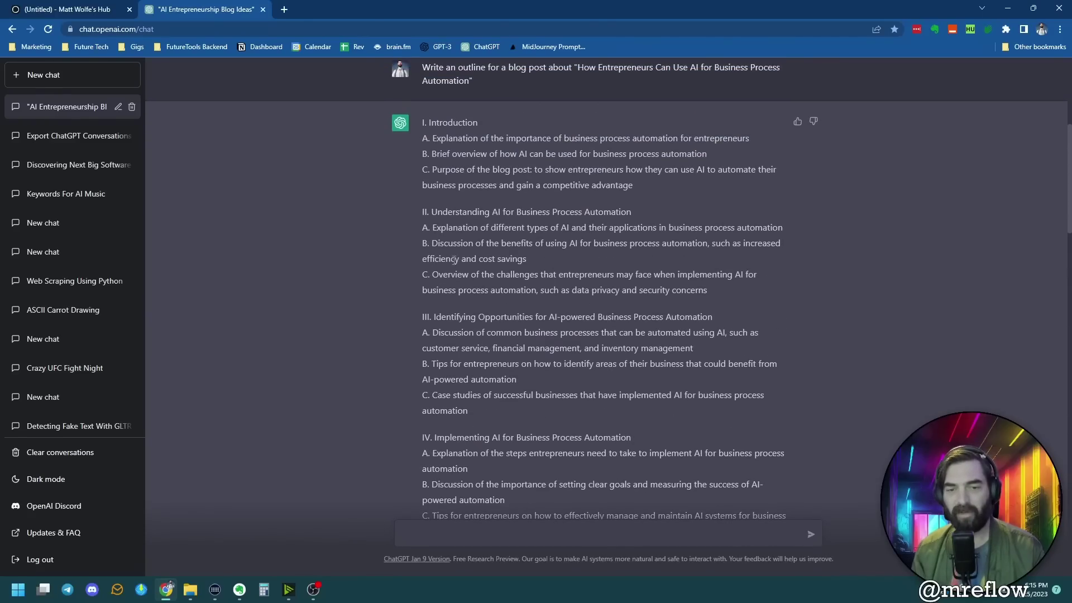
{"action": "triple_click", "coordinate": [464, 242]}
{"action": "left_click_drag", "start_coordinate": [444, 277], "coordinate": [556, 280]}
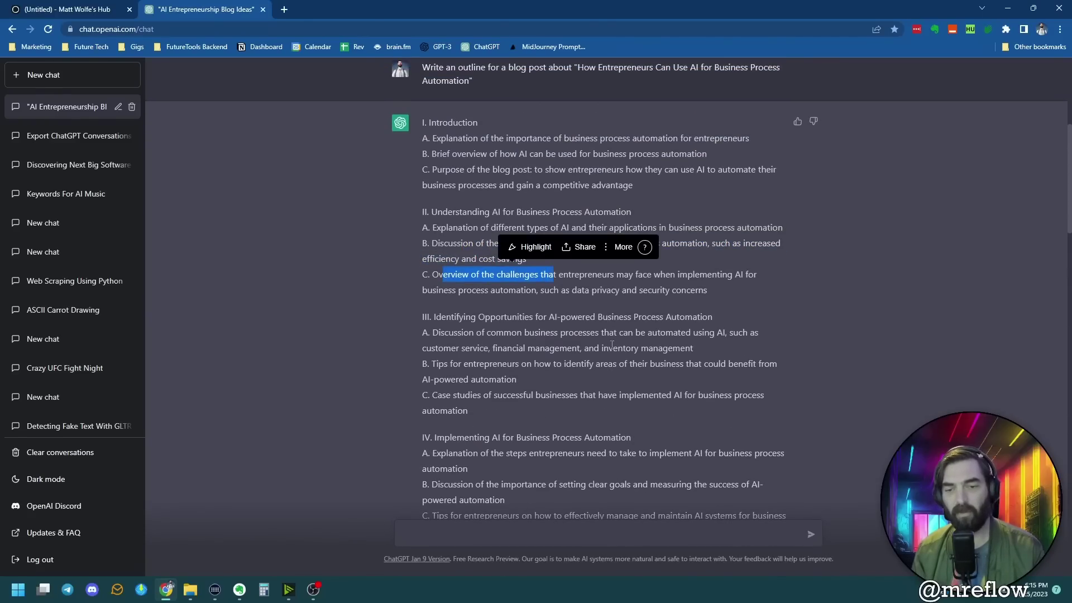
Copy the three generated section II paragraphs without their heading and paste them after the introduction in the Ghost draft.
{"action": "scroll", "coordinate": [620, 373], "scroll_direction": "down", "scroll_amount": 15}
{"action": "left_click_drag", "start_coordinate": [577, 449], "coordinate": [429, 248]}
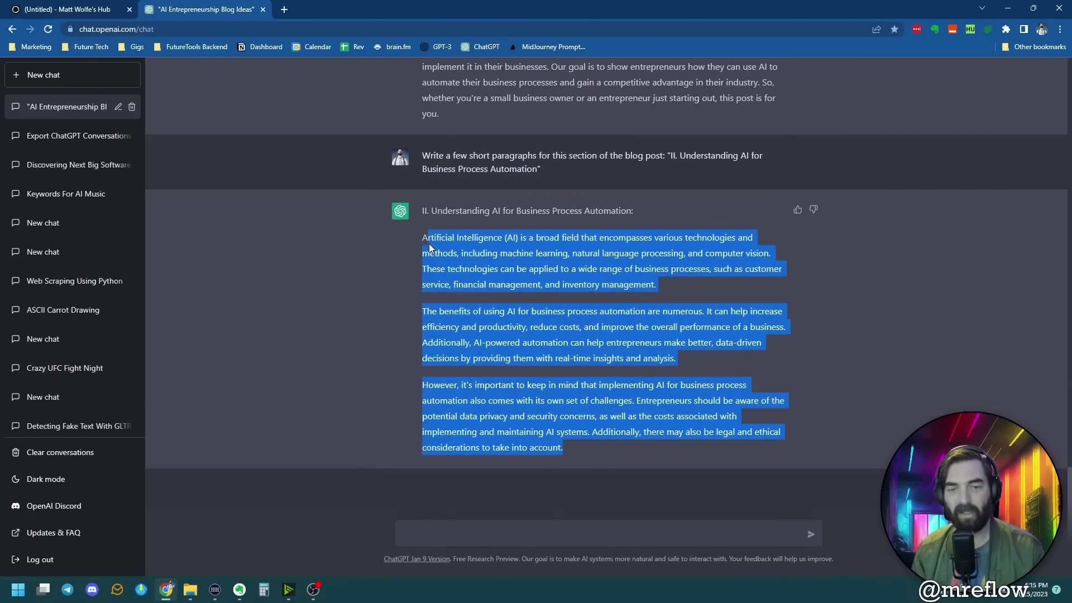
{"action": "right_click", "coordinate": [446, 255]}
{"action": "left_click", "coordinate": [455, 278]}
{"action": "left_click", "coordinate": [67, 9]}
{"action": "scroll", "coordinate": [608, 497], "scroll_direction": "down", "scroll_amount": 3}
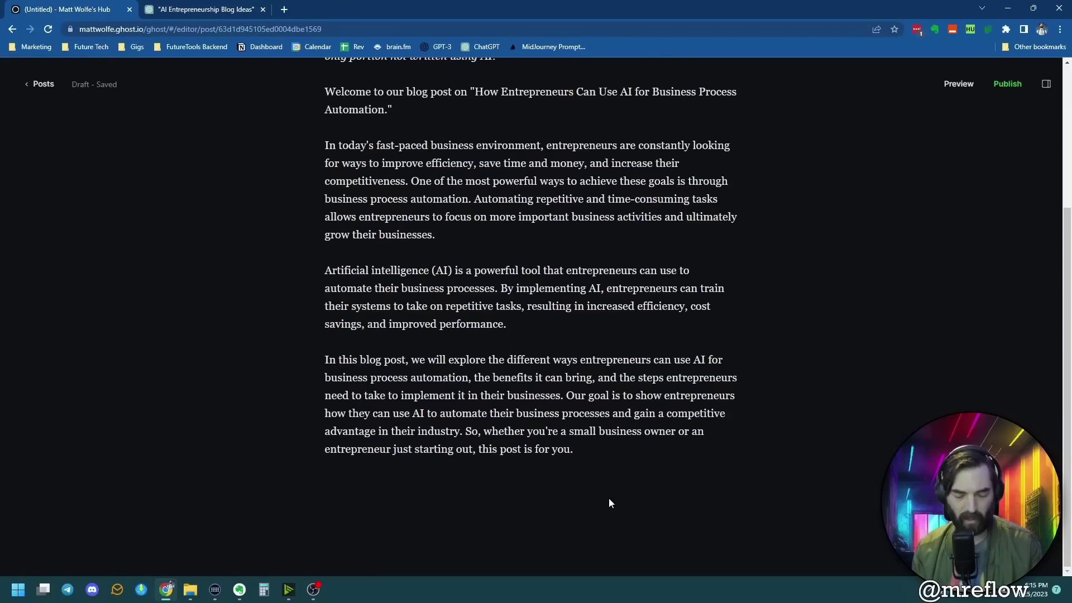
{"action": "type", "text": "Artificial Intelligence (AI) is a broad field that encompasses various technologies and methods, including machine learning, natural language processing, and computer vision. These technologies can be applied to a wide range of business processes, such as customer service, financial management, and inventory management.  The benefits of using AI for business process automation are numerous. It can help increase efficiency and productivity, reduce costs, and improve the overall performance of a business. Additionally, AI-powered automation can help entrepreneurs make better, data-driven decisions by providing them with real-time insights and analysis.  However, it's important to keep in mind that implementing AI for business process automation also comes with its own set of challenges. Entrepreneurs should be aware of the potential data privacy and security concerns, as well as the costs associated with implementing and maintaining AI systems. Additionally, there may also be legal and ethical considerations to take into account."}
{"action": "scroll", "coordinate": [625, 480], "scroll_direction": "up", "scroll_amount": 5}
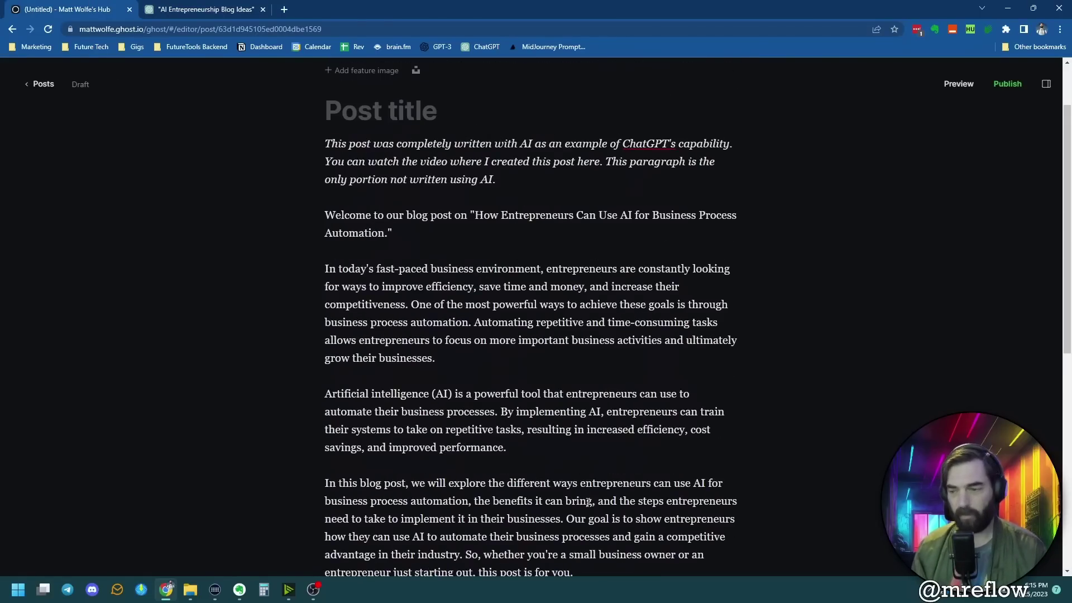
Return to ChatGPT and copy the outline heading "III. Identifying Opportunities for AI-powered Business Process Automation".
{"action": "key", "text": "ctrl+Tab"}
{"action": "scroll", "coordinate": [642, 469], "scroll_direction": "up", "scroll_amount": 15}
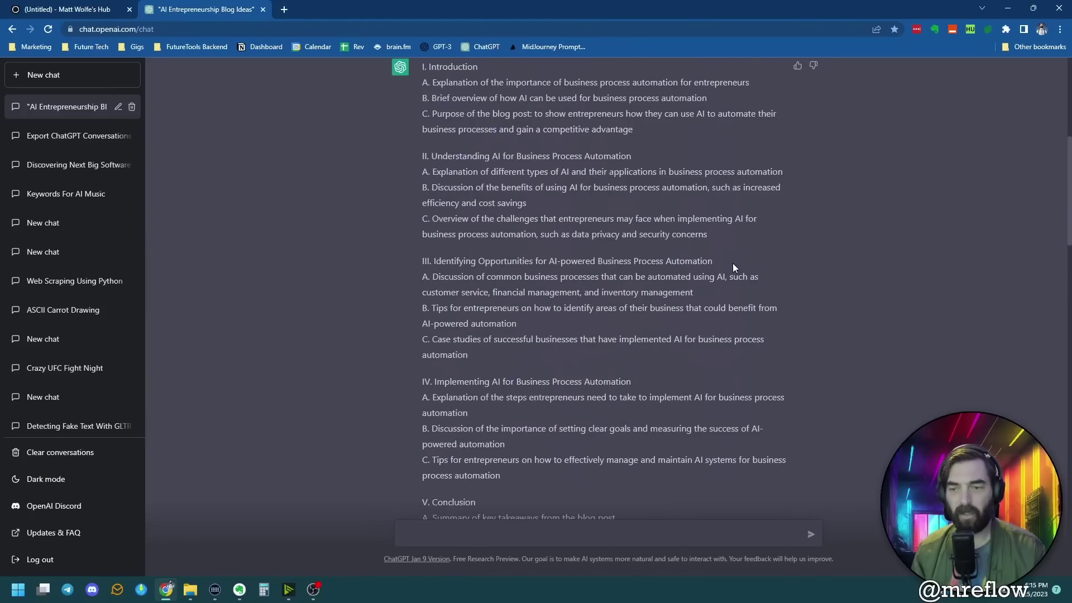
{"action": "left_click_drag", "start_coordinate": [723, 261], "coordinate": [423, 261]}
{"action": "right_click", "coordinate": [449, 269]}
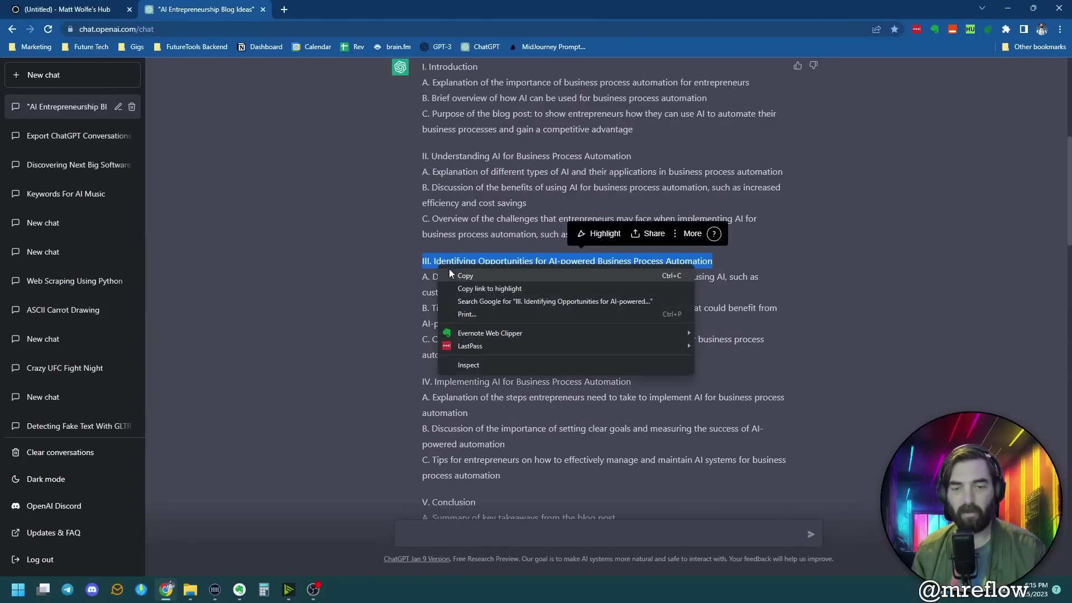
{"action": "left_click", "coordinate": [457, 276]}
Submit the prompt "Write a few short paragraphs for this section of the blog post: "III. Identifying Opportunities for AI-powered Business Process Automation"".
{"action": "scroll", "coordinate": [559, 334], "scroll_direction": "down", "scroll_amount": 20}
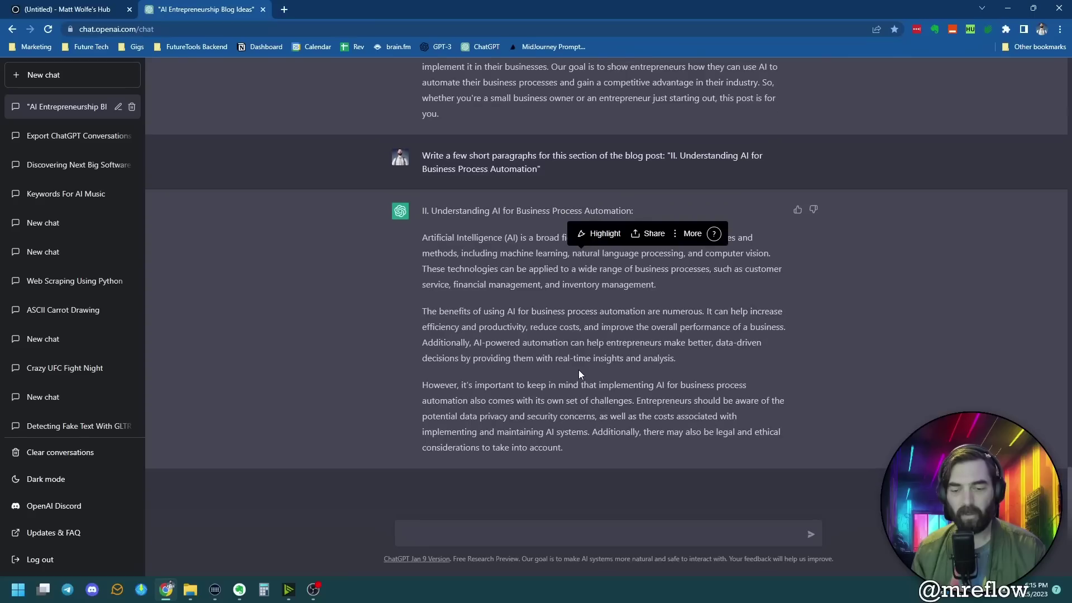
{"action": "left_click", "coordinate": [505, 535]}
{"action": "type", "text": "Write a few shor"}
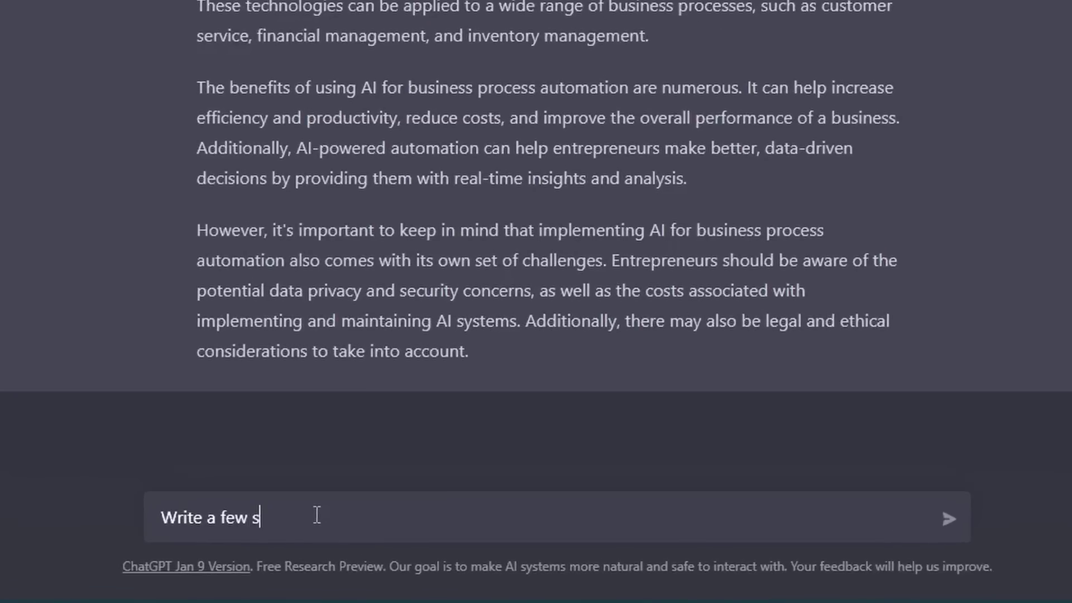
{"action": "type", "text": "t paragraphs for this"}
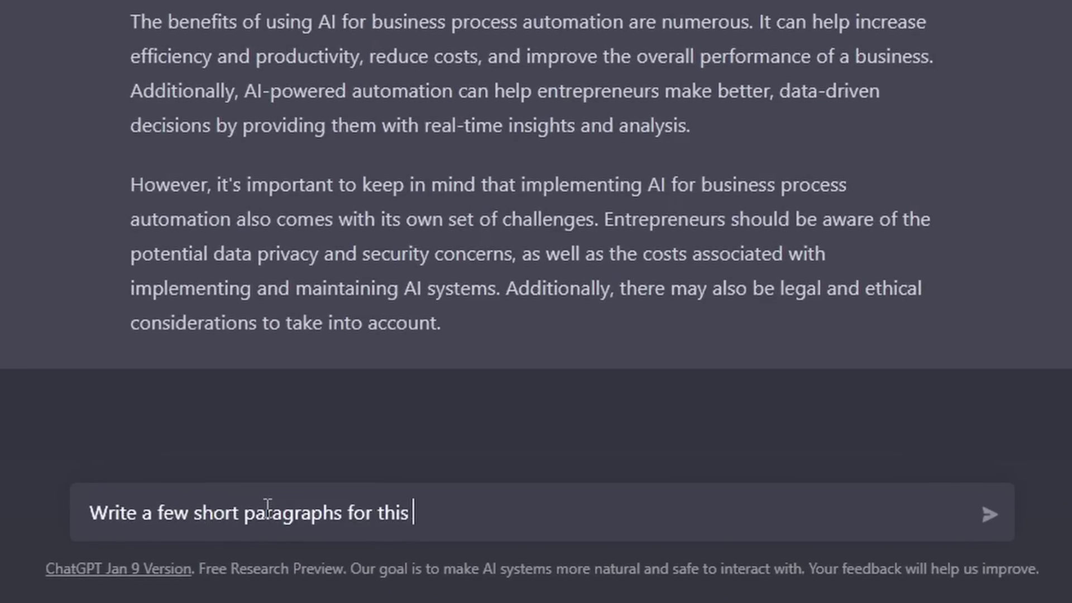
{"action": "type", "text": " section of the blog post:"}
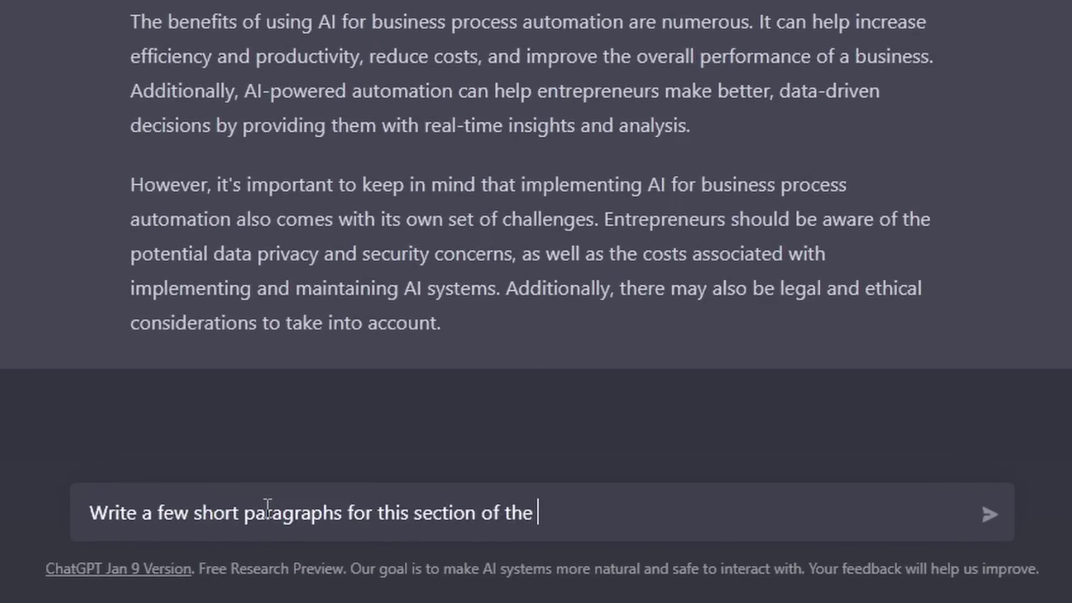
{"action": "key", "text": "ctrl+v"}
{"action": "key", "text": "Return"}
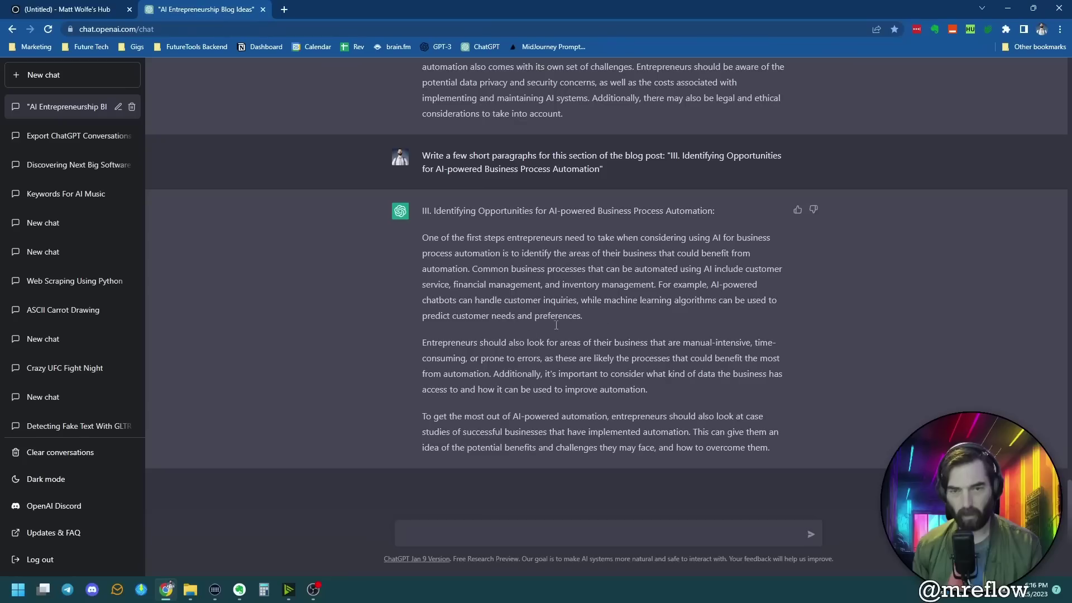
Check the generated section III paragraphs against the outline and add all three, without their heading, to the end of the Ghost draft.
{"action": "scroll", "coordinate": [782, 198], "scroll_direction": "up", "scroll_amount": 15}
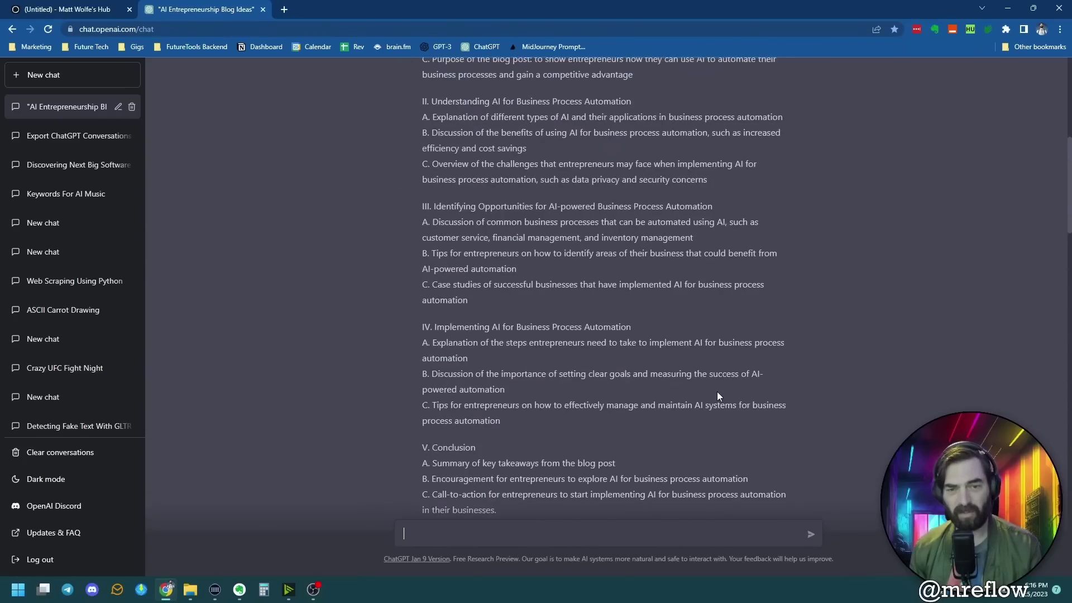
{"action": "scroll", "coordinate": [717, 391], "scroll_direction": "down", "scroll_amount": 10}
{"action": "left_click_drag", "start_coordinate": [770, 447], "coordinate": [422, 249]}
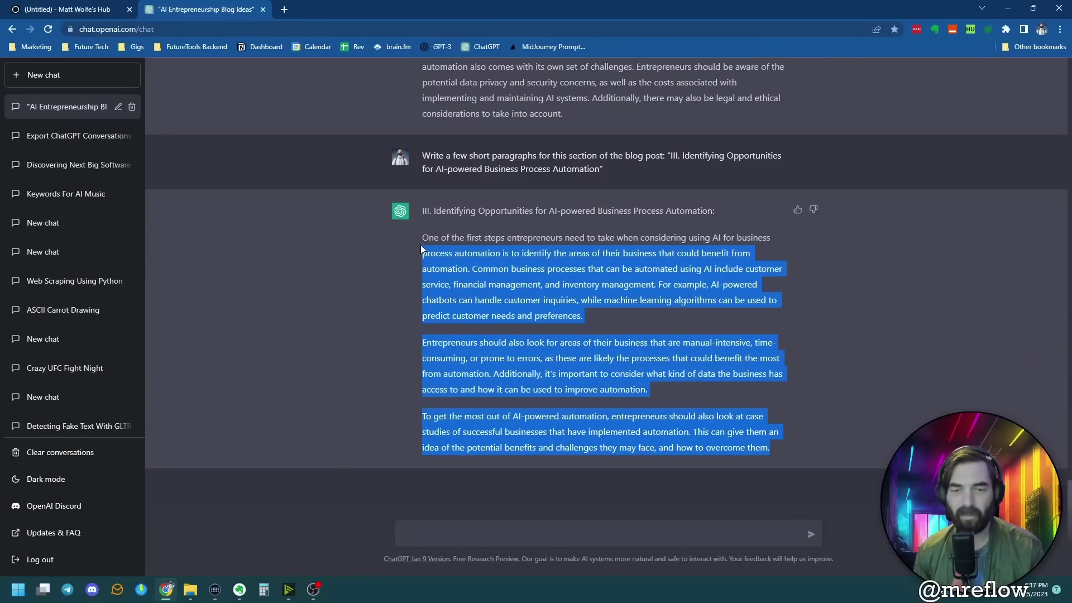
{"action": "left_click_drag", "start_coordinate": [422, 250], "coordinate": [422, 239]}
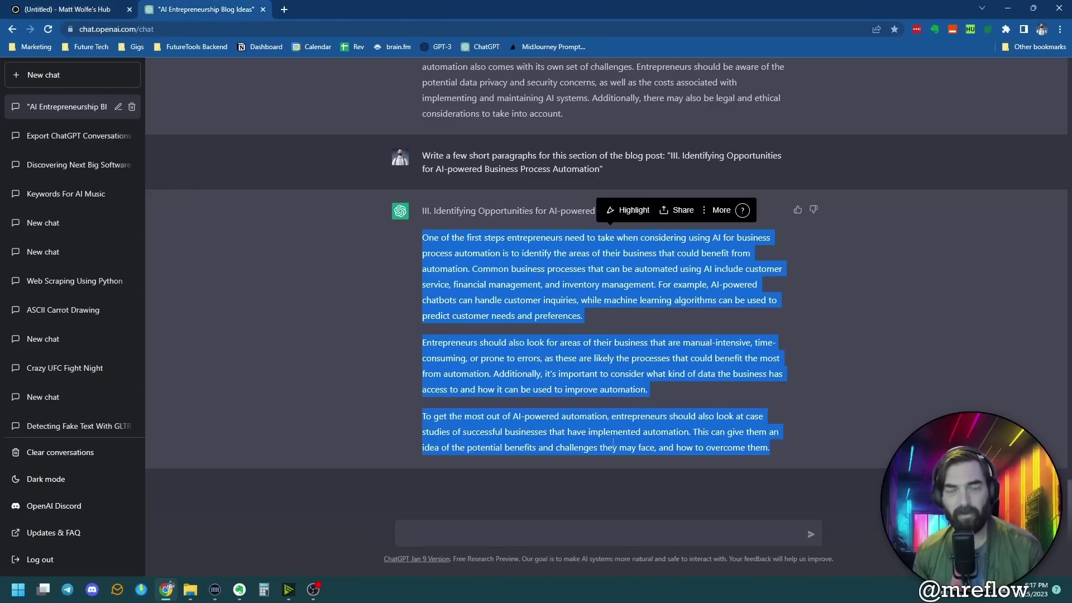
{"action": "scroll", "coordinate": [586, 369], "scroll_direction": "up", "scroll_amount": 15}
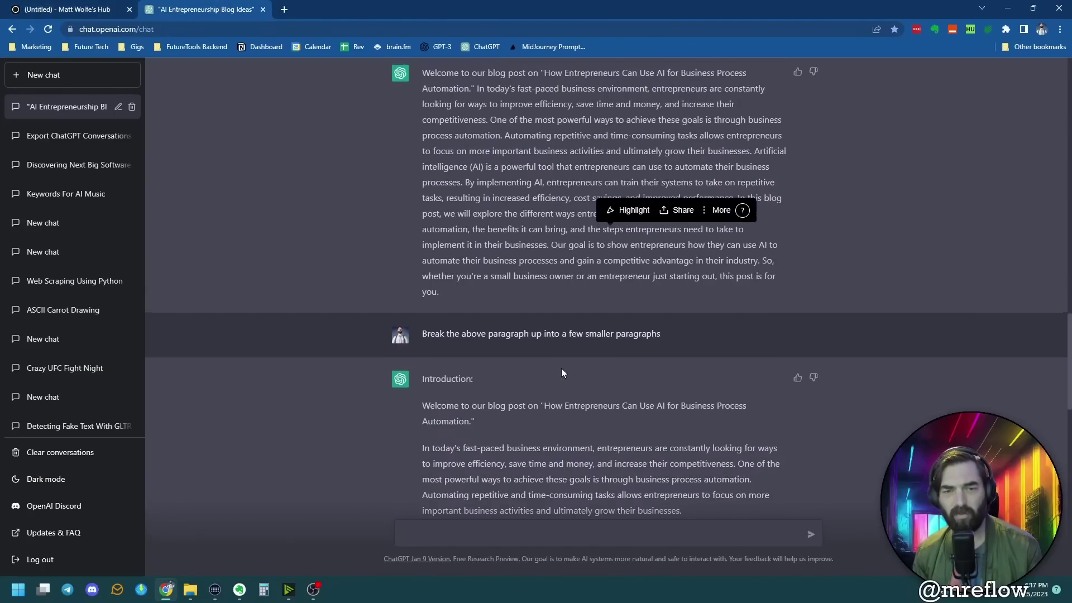
{"action": "scroll", "coordinate": [558, 374], "scroll_direction": "down", "scroll_amount": 15}
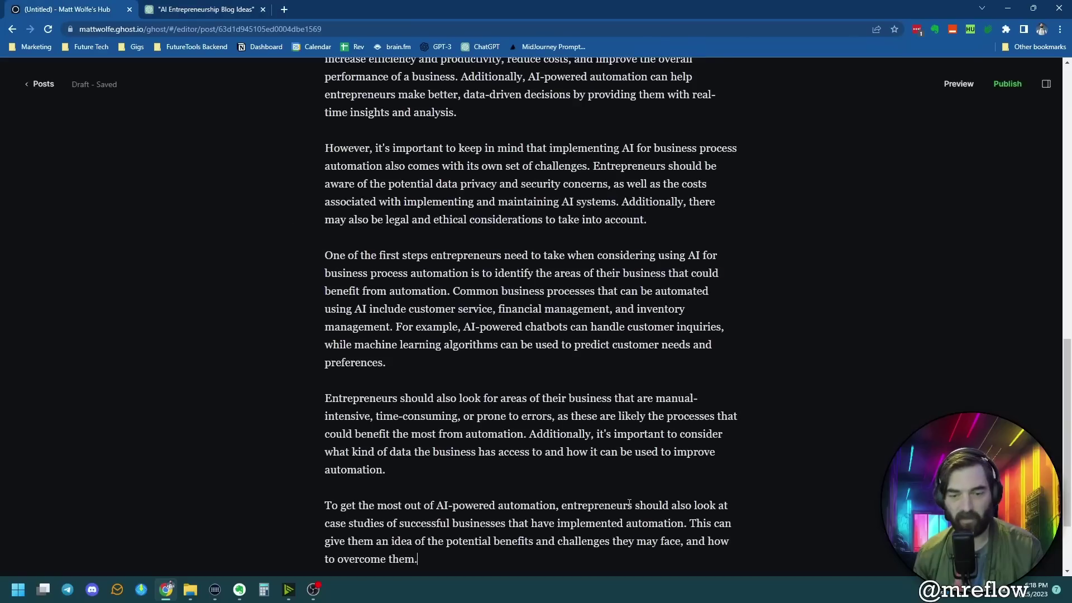
{"action": "scroll", "coordinate": [629, 504], "scroll_direction": "down", "scroll_amount": 2}
{"action": "key", "text": "Return"}
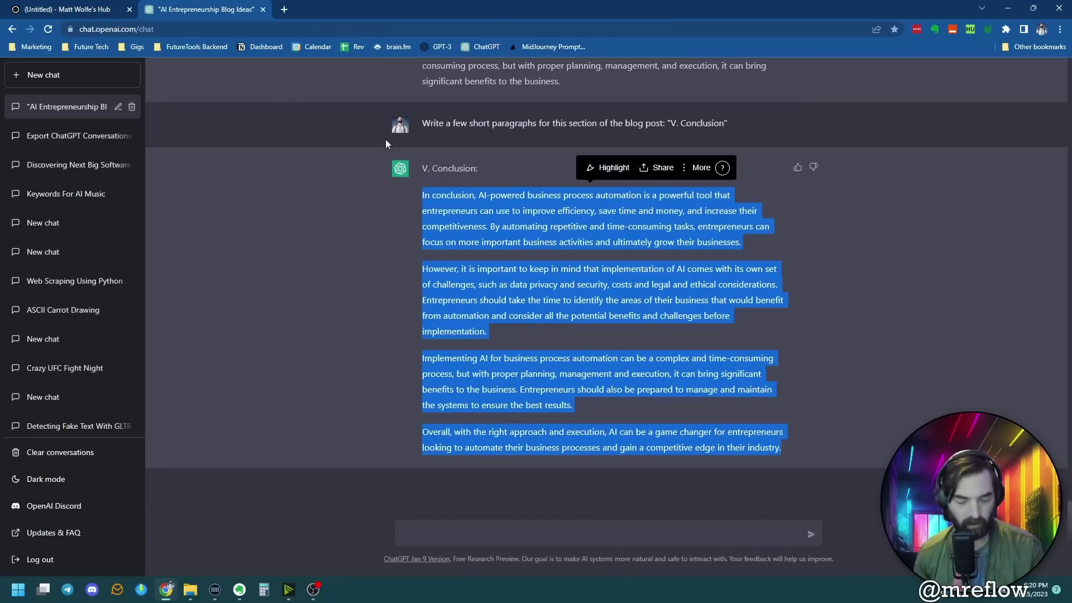
Return to the Ghost draft and paste the four copied conclusion paragraphs after the section on implementing AI.
{"action": "key", "text": "ctrl+shift+Tab"}
{"action": "scroll", "coordinate": [686, 474], "scroll_direction": "down", "scroll_amount": 3}
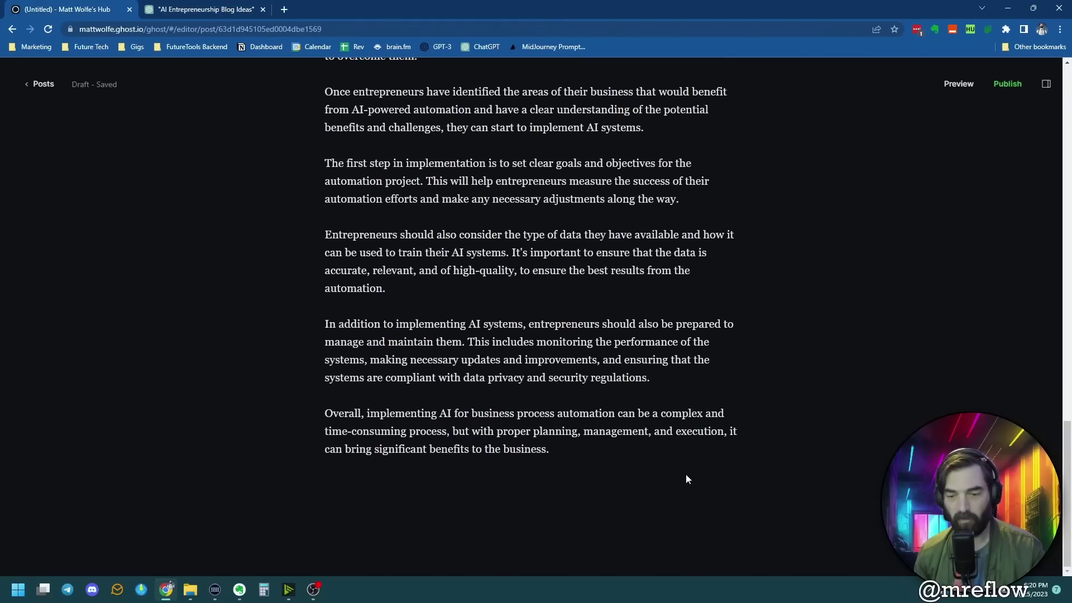
{"action": "left_click", "coordinate": [645, 486]}
{"action": "type", "text": "In conclusion, AI-powered business process automation is a powerful tool that entrepreneurs can use to improve efficiency, save time and money, and increase their competitiveness. By automating repetitive and time-consuming tasks, entrepreneurs can focus on more important business activities and ultimately grow their businesses. However, it is important to keep in mind that implementation of AI comes with its own set of challenges, such as data privacy and security, costs and legal and ethical considerations. Entrepreneurs should take the time to identify the areas of their business that would benefit from automation and consider all the potential benefits and challenges before implementation. Implementing AI for business process automation can be a complex and time-consuming process, but with proper planning, management and execution, it can bring significant benefits to the business. Entrepreneurs should also be prepared to manage and maintain the systems to ensure the best results. Overall, with the right approach and execution, AI can be a game changer for entrepreneurs looking to automate their business processes and gain a competitive edge in their industry."}
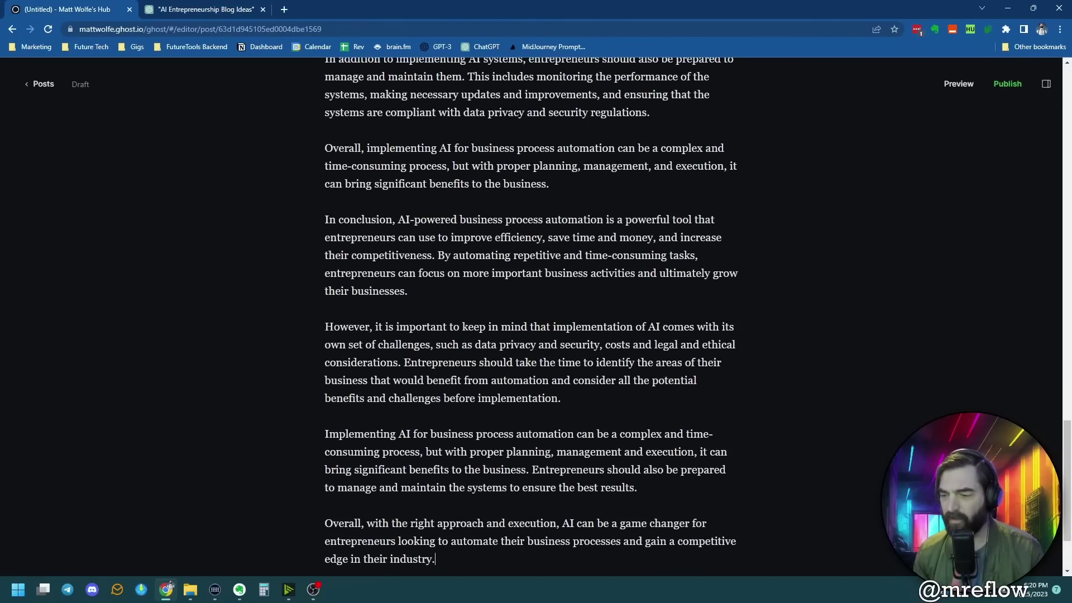
Review the assembled draft from the italic opening note down to the conclusion.
{"action": "scroll", "coordinate": [541, 468], "scroll_direction": "up", "scroll_amount": 20}
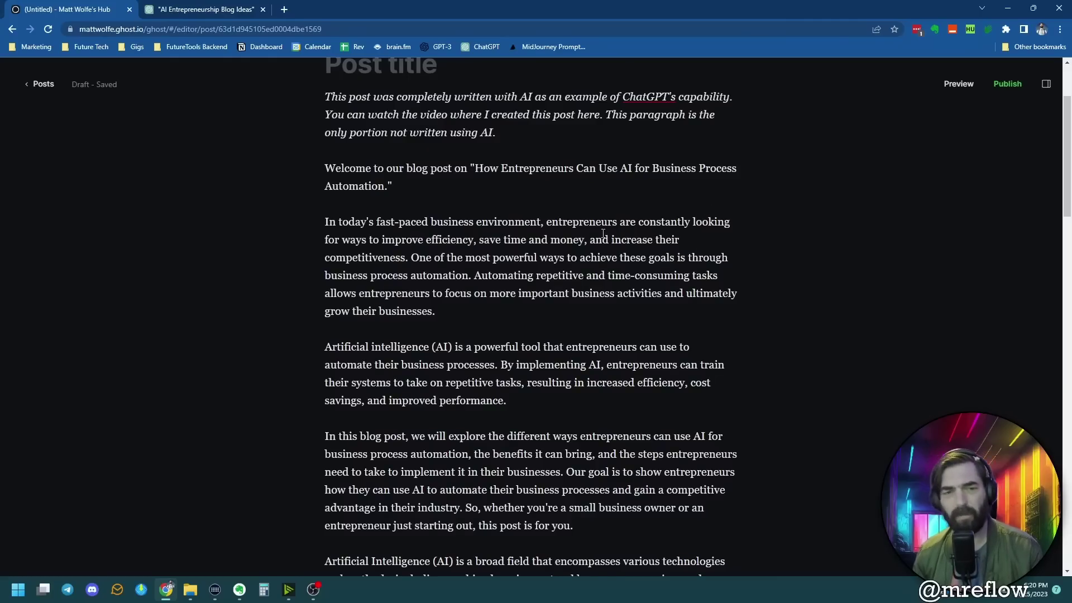
{"action": "scroll", "coordinate": [603, 330], "scroll_direction": "down", "scroll_amount": 15}
{"action": "scroll", "coordinate": [603, 330], "scroll_direction": "up", "scroll_amount": 15}
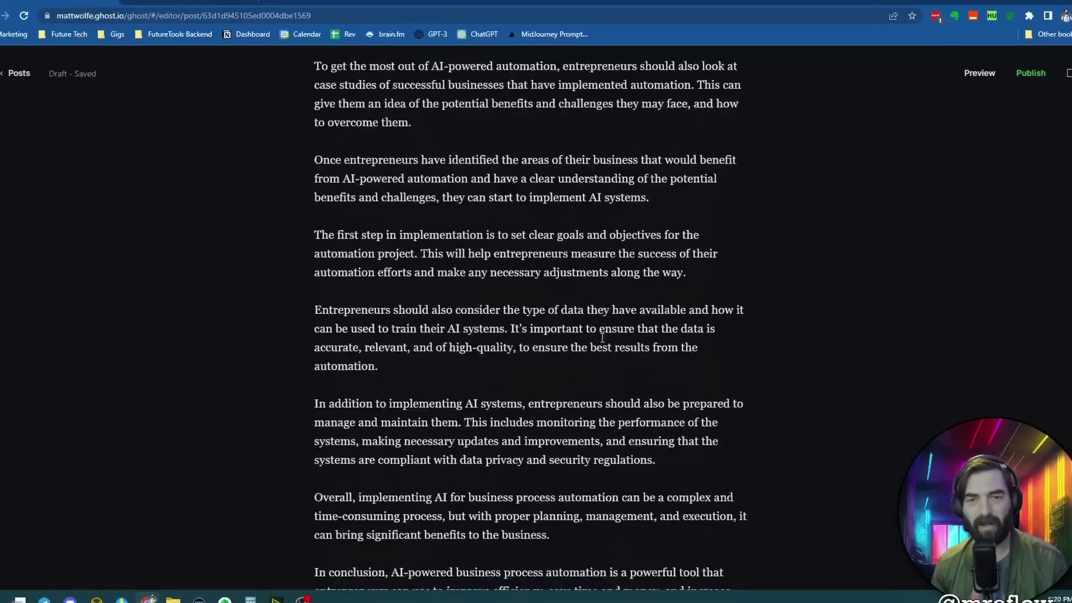
{"action": "right_click", "coordinate": [618, 359]}
{"action": "left_click", "coordinate": [620, 359]}
{"action": "scroll", "coordinate": [549, 448], "scroll_direction": "down", "scroll_amount": 15}
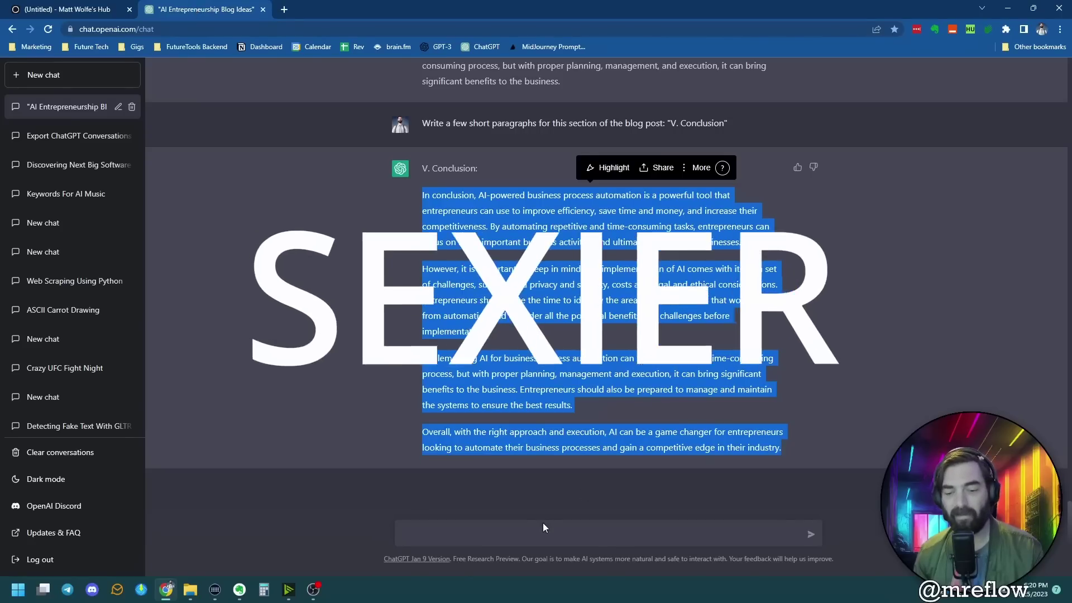
In ChatGPT, submit the prompt "Write an attention grabbing subheadline for each section of the above blog post".
{"action": "left_click", "coordinate": [542, 524]}
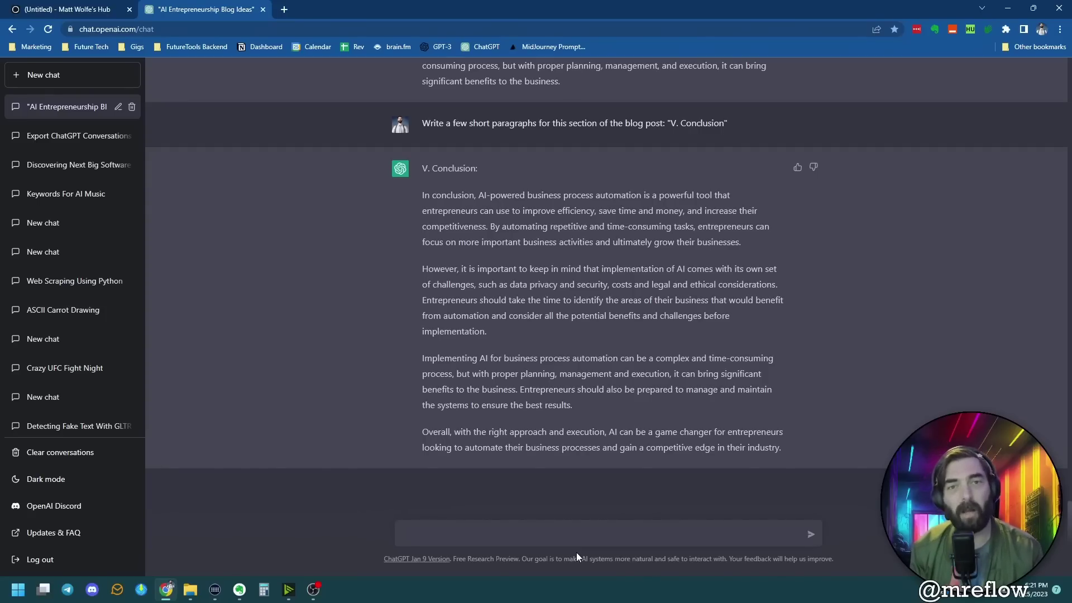
{"action": "type", "text": "Write an at"}
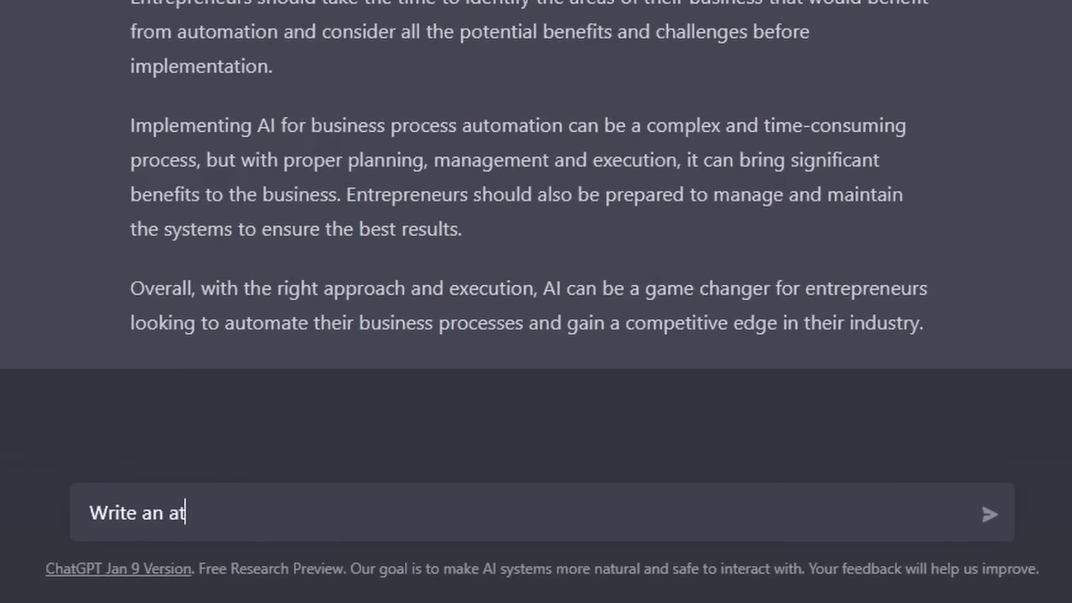
{"action": "type", "text": "tention grabbing subhe"}
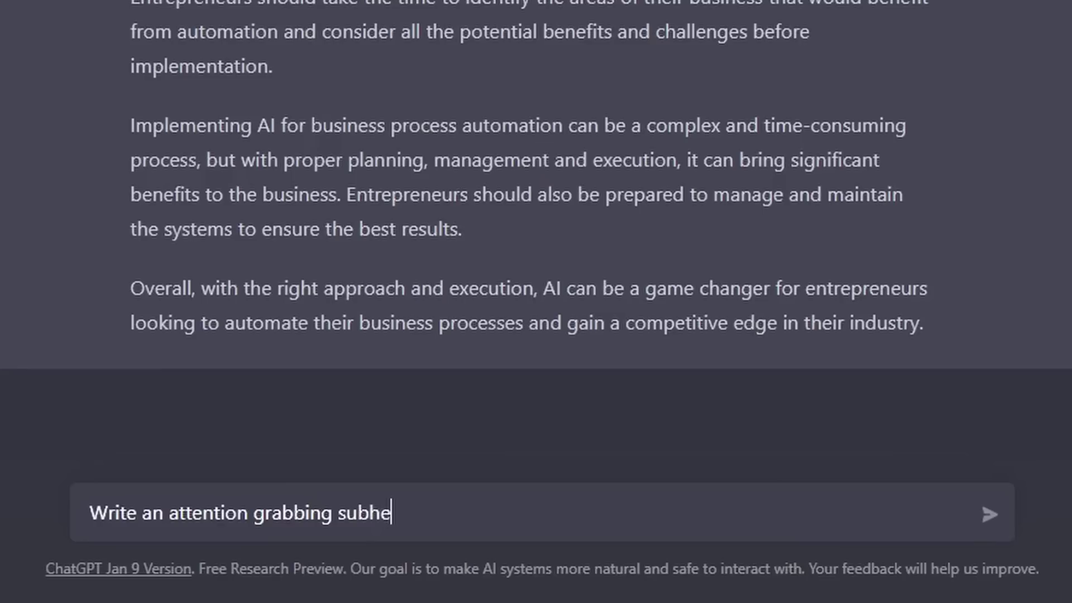
{"action": "type", "text": "adline for each secti"}
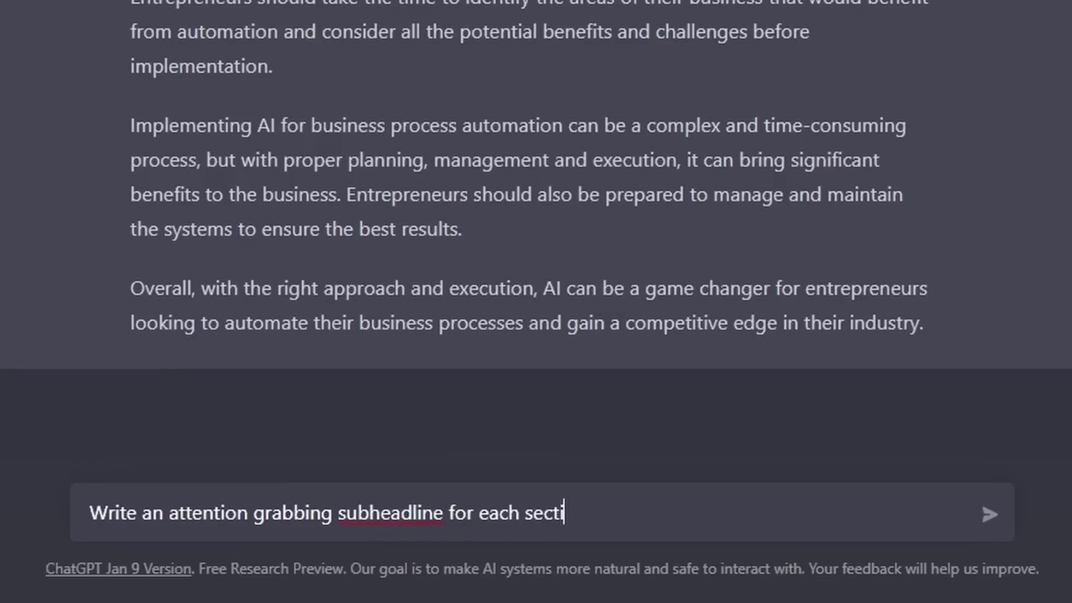
{"action": "type", "text": "on of the above blog post"}
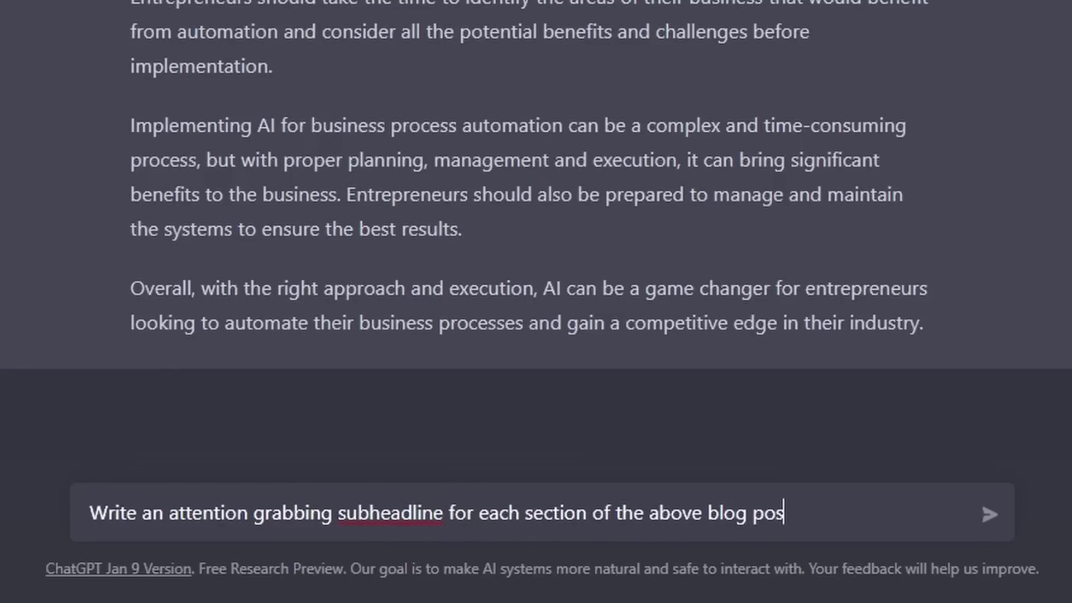
{"action": "key", "text": "Return"}
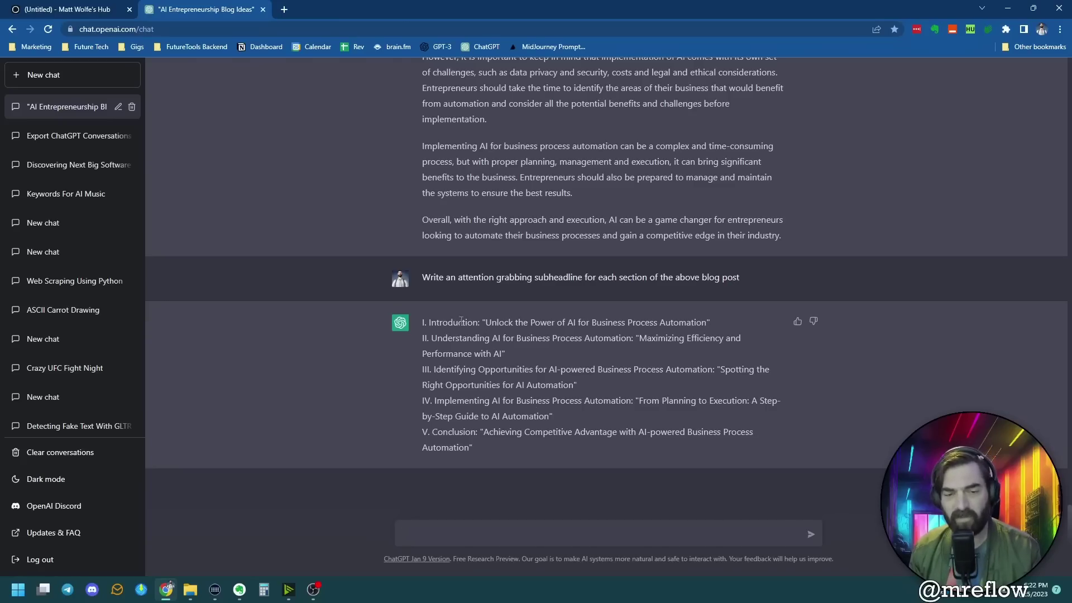
Copy the introduction subheadline "Unlock the Power of AI for Business Process Automation" and insert it as a heading above the welcome paragraph in Ghost.
{"action": "left_click_drag", "start_coordinate": [485, 325], "coordinate": [705, 325]}
{"action": "key", "text": "ctrl+c"}
{"action": "key", "text": "ctrl+shift+Tab"}
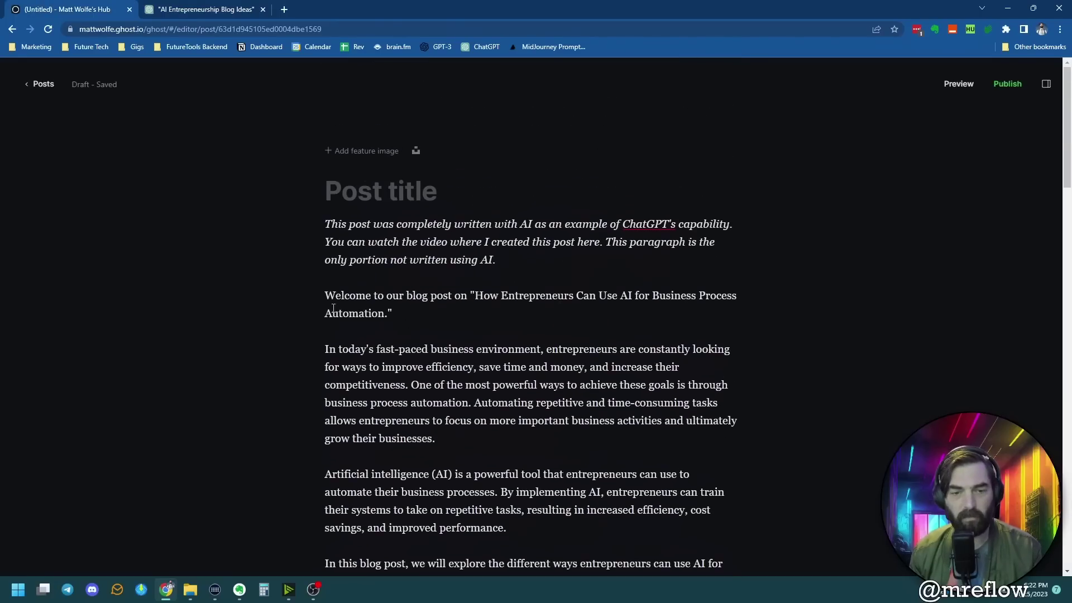
{"action": "key", "text": "Return"}
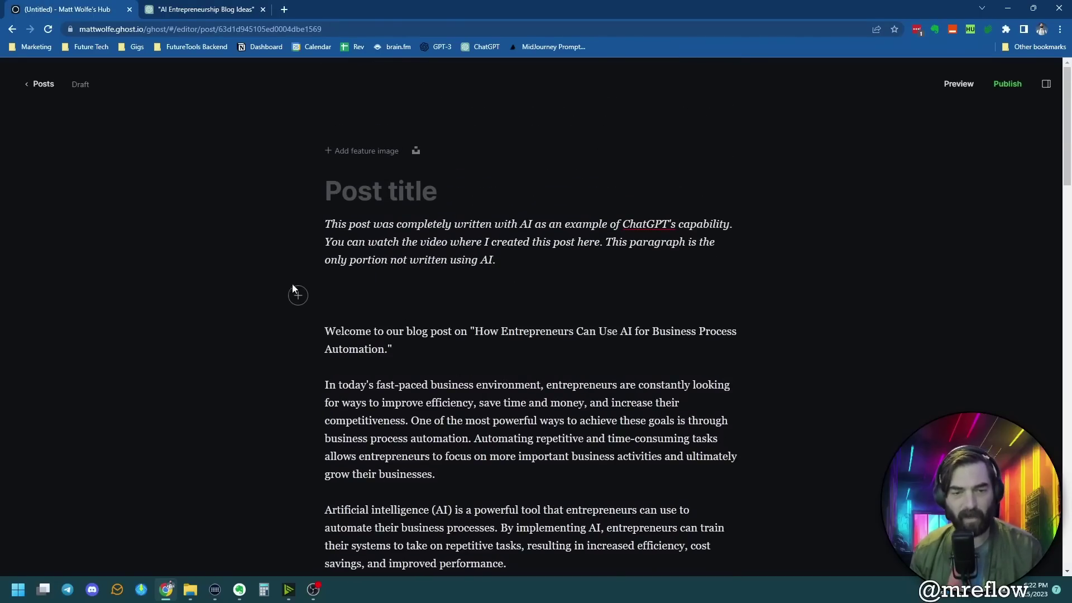
{"action": "key", "text": "ctrl+v"}
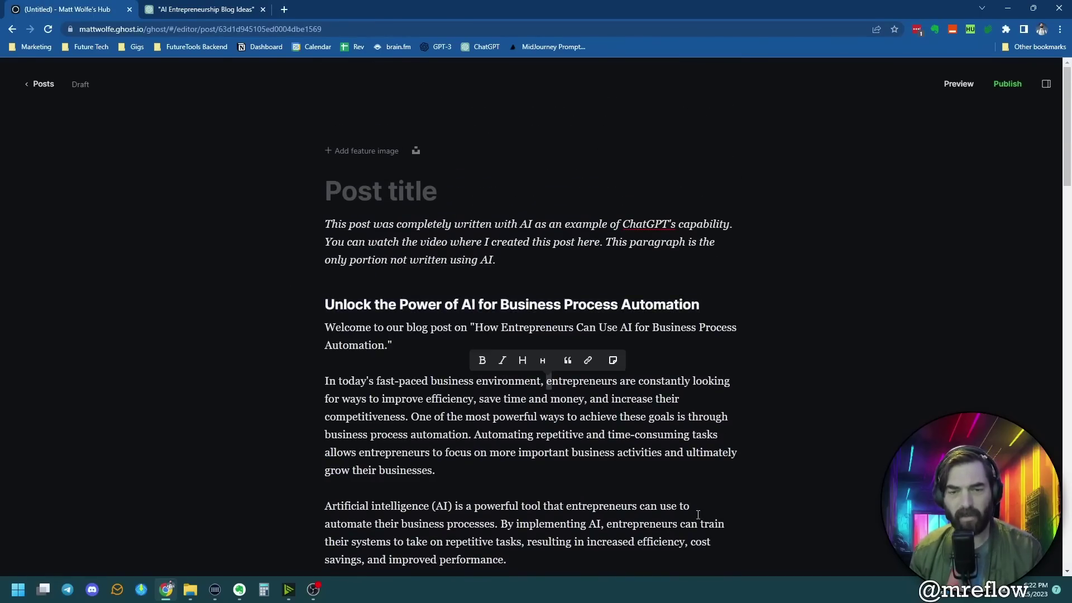
Copy the section II subheadline "Maximizing Efficiency and Performance with AI" into its own line above that section in Ghost and select the line.
{"action": "key", "text": "ctrl+Tab"}
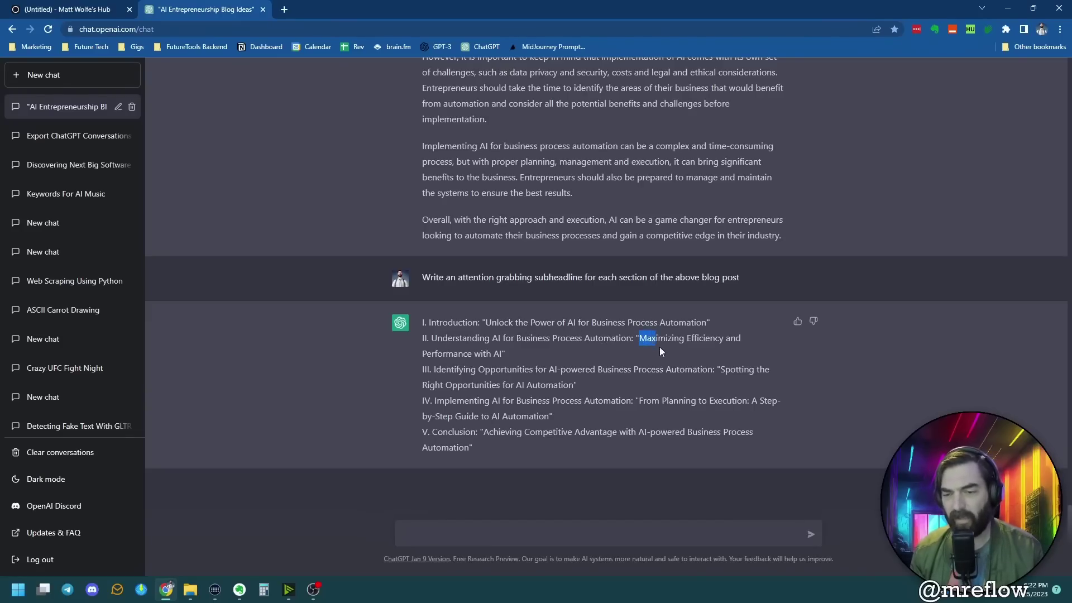
{"action": "left_click_drag", "start_coordinate": [658, 351], "coordinate": [502, 357]}
{"action": "key", "text": "ctrl+c"}
{"action": "key", "text": "ctrl+Tab"}
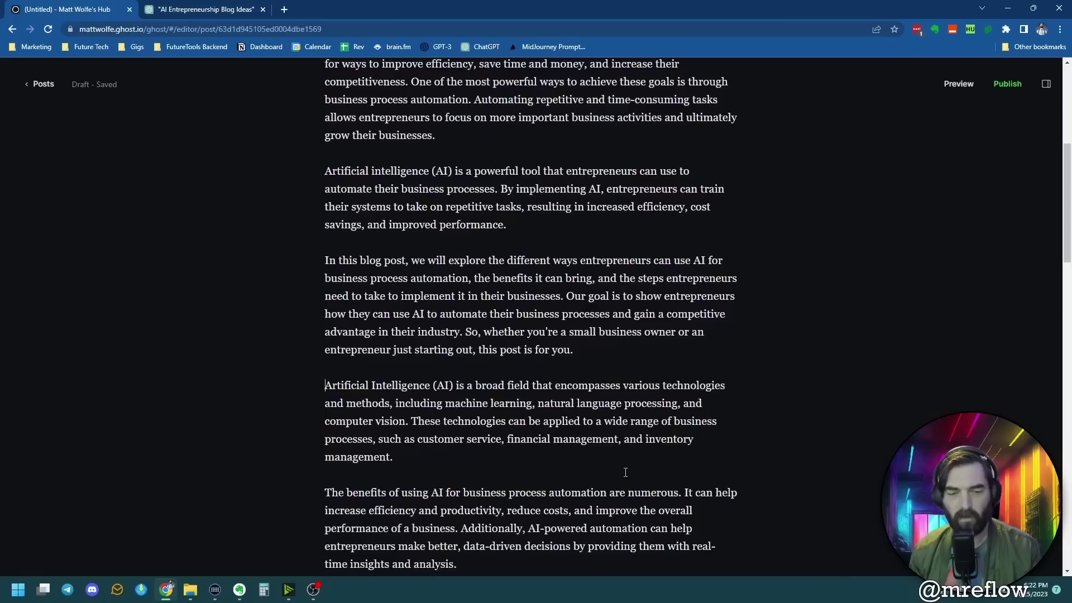
{"action": "key", "text": "Return"}
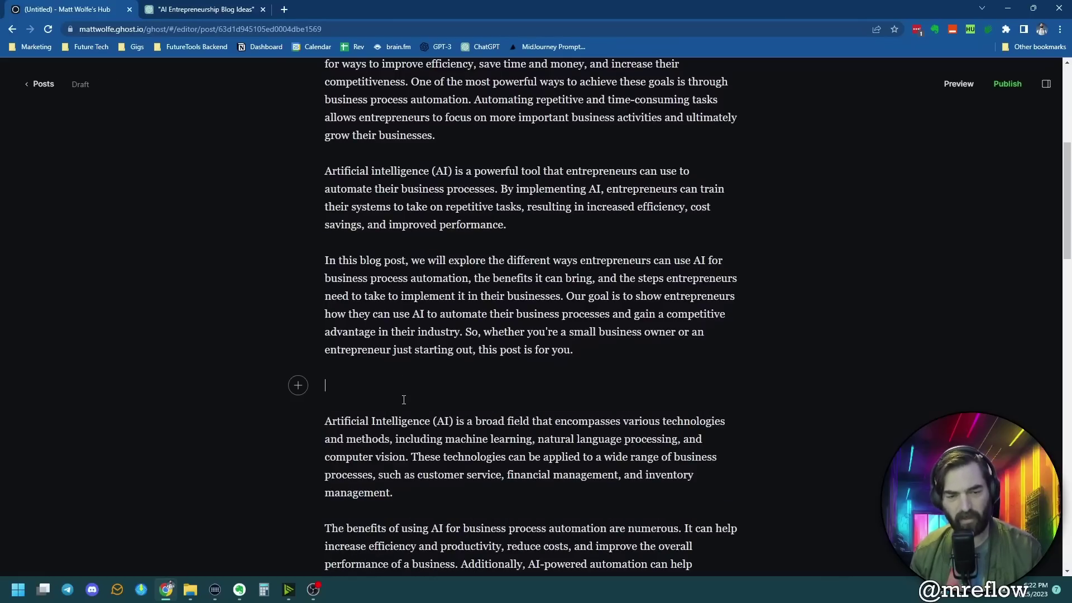
{"action": "key", "text": "ctrl+v"}
{"action": "triple_click", "coordinate": [327, 385]}
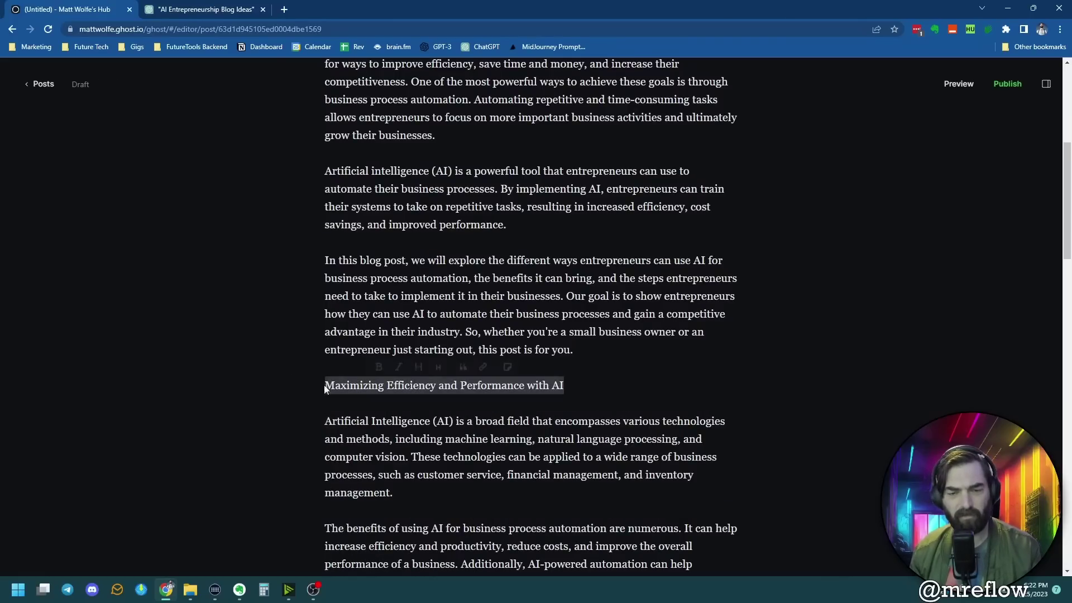
Copy the section III subheadline "Spotting the Right Opportunities for AI Automation" and insert it above the paragraph beginning "One of the first steps" in Ghost.
{"action": "key", "text": "ctrl+Tab"}
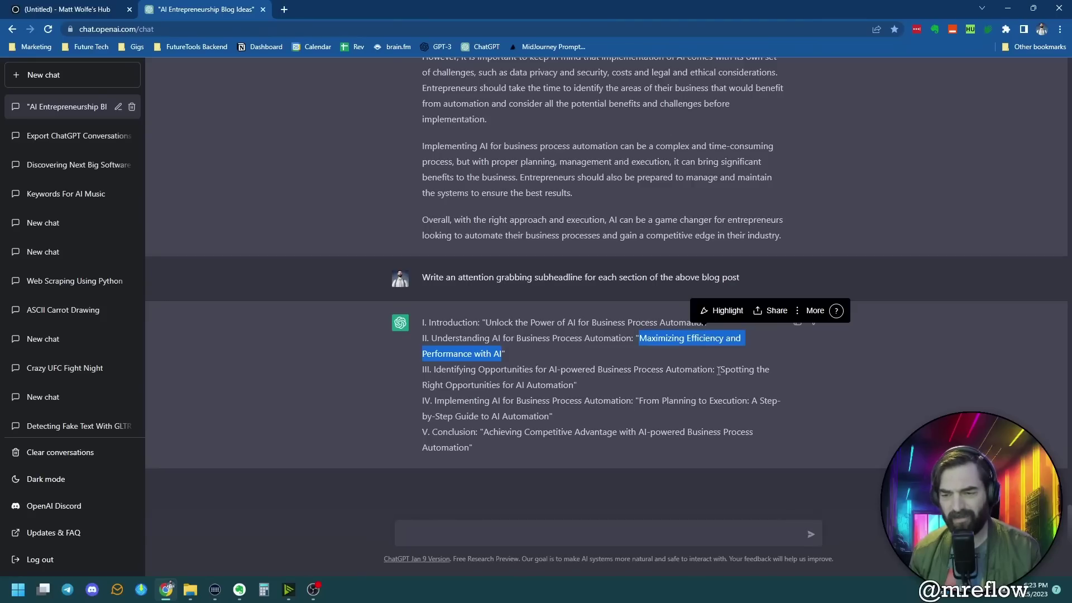
{"action": "left_click_drag", "start_coordinate": [724, 370], "coordinate": [574, 386]}
{"action": "right_click", "coordinate": [575, 387]}
{"action": "left_click", "coordinate": [584, 399]}
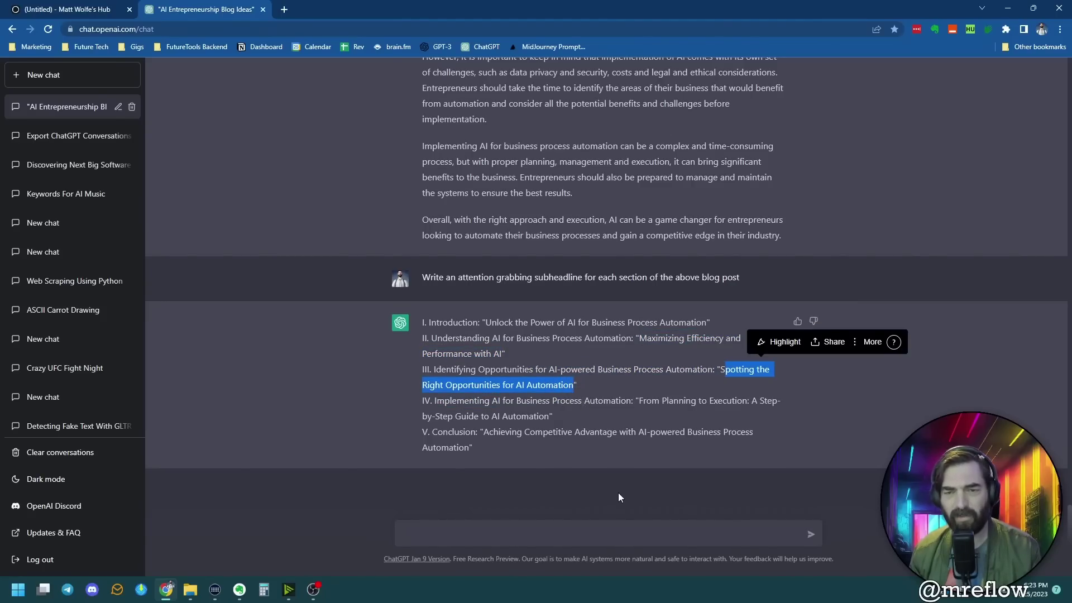
{"action": "key", "text": "ctrl+Tab"}
{"action": "scroll", "coordinate": [338, 338], "scroll_direction": "down", "scroll_amount": 5}
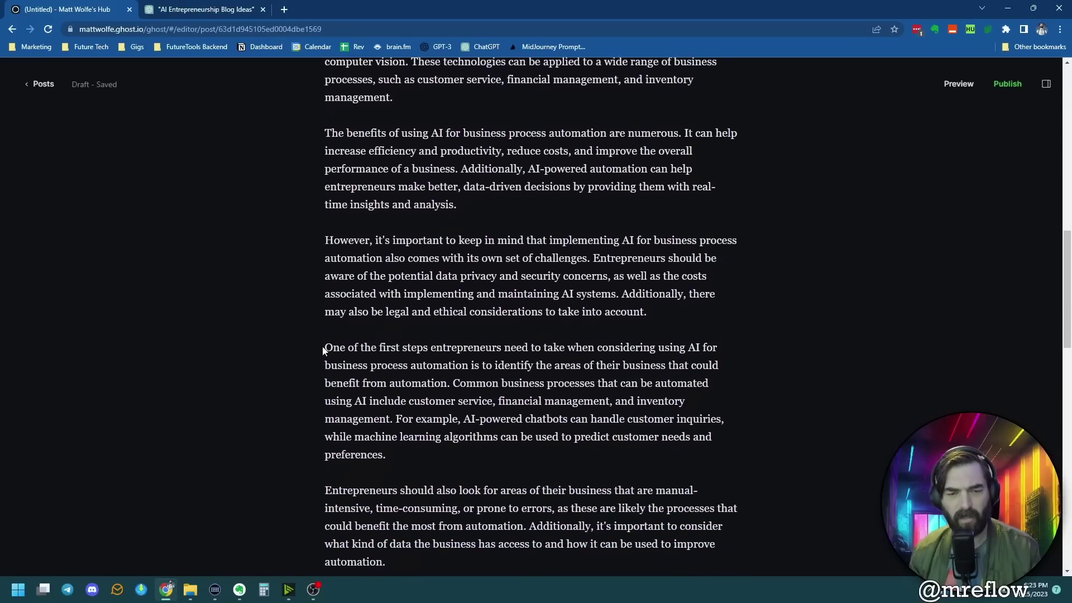
{"action": "key", "text": "Return"}
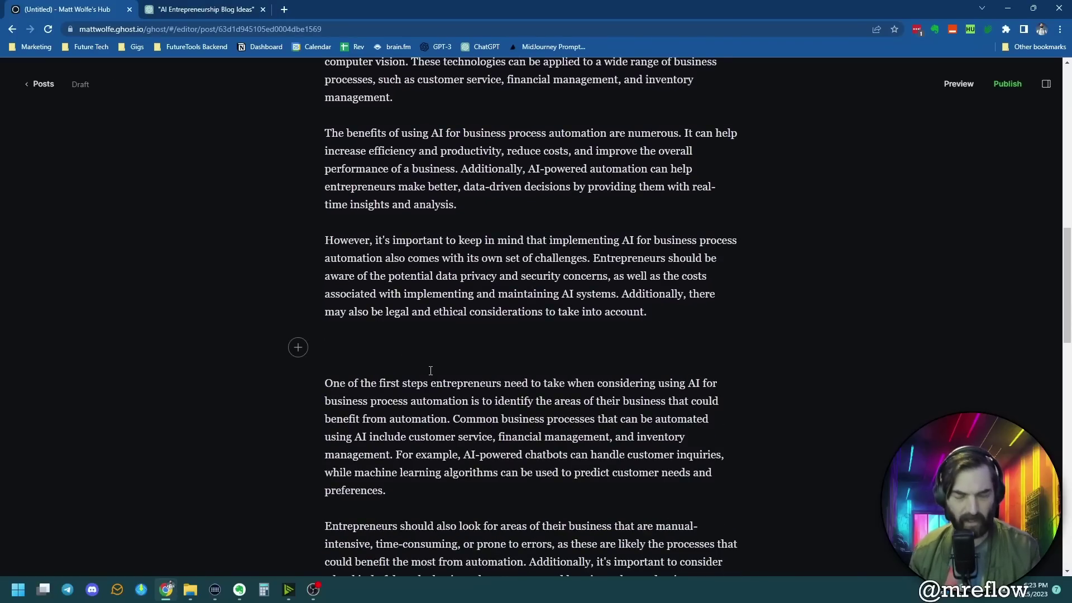
{"action": "key", "text": "ctrl+v"}
Return to ChatGPT and copy the section IV subheadline "From Planning to Execution: A Step-by-Step Guide to AI Automation" without its quotation marks.
{"action": "key", "text": "ctrl+Tab"}
{"action": "left_click_drag", "start_coordinate": [640, 400], "coordinate": [546, 416]}
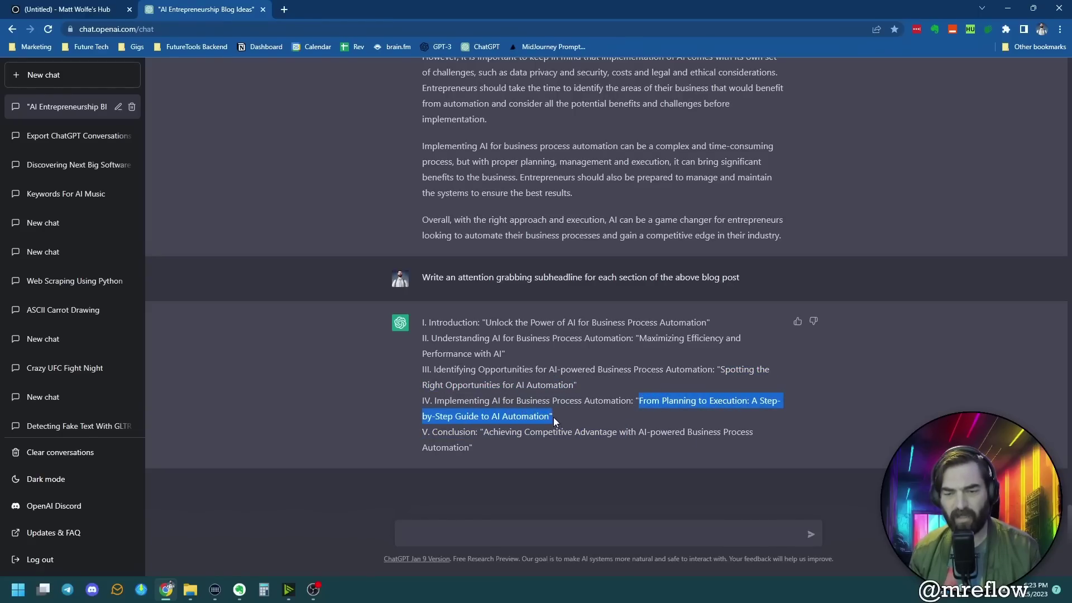
{"action": "right_click", "coordinate": [528, 418]}
{"action": "left_click", "coordinate": [562, 434]}
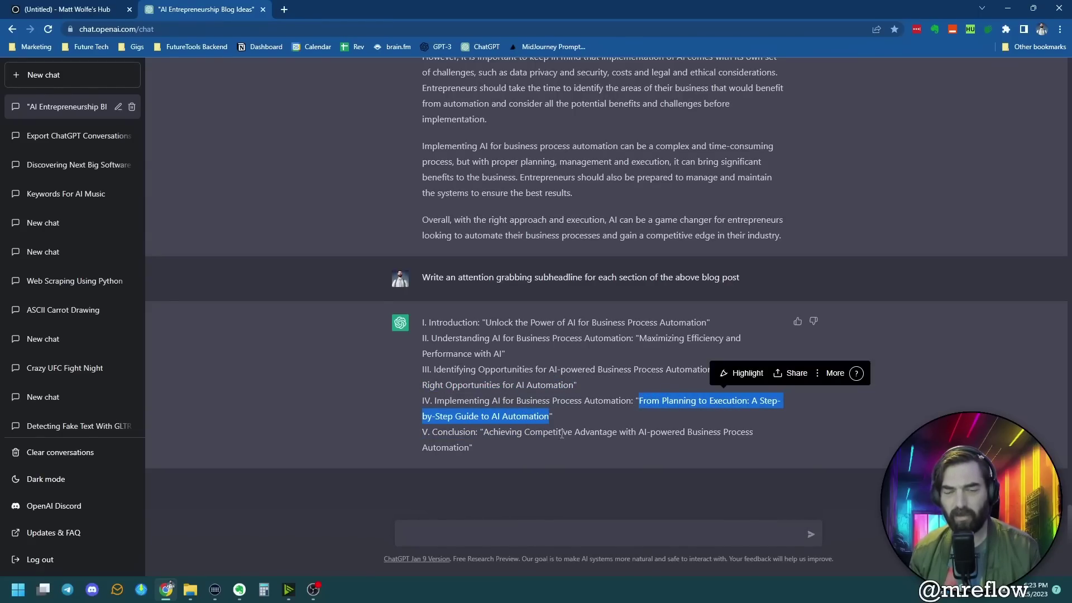
Insert the copied section IV subheadline as a heading above the paragraph beginning "Once entrepreneurs have identified" in Ghost.
{"action": "key", "text": "ctrl+Tab"}
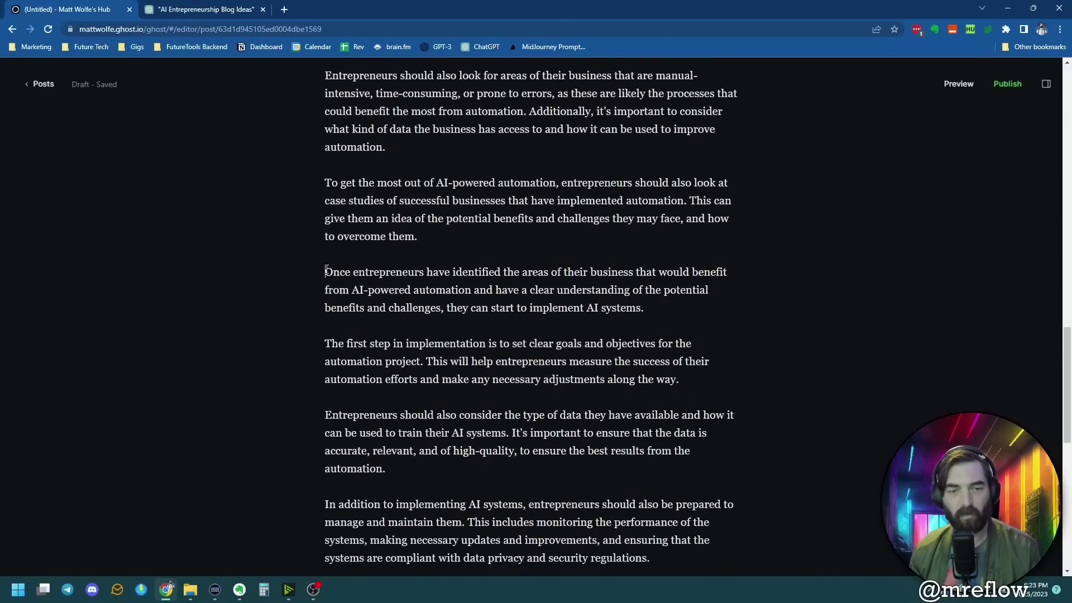
{"action": "key", "text": "Return"}
{"action": "key", "text": "Up"}
{"action": "key", "text": "ctrl+v"}
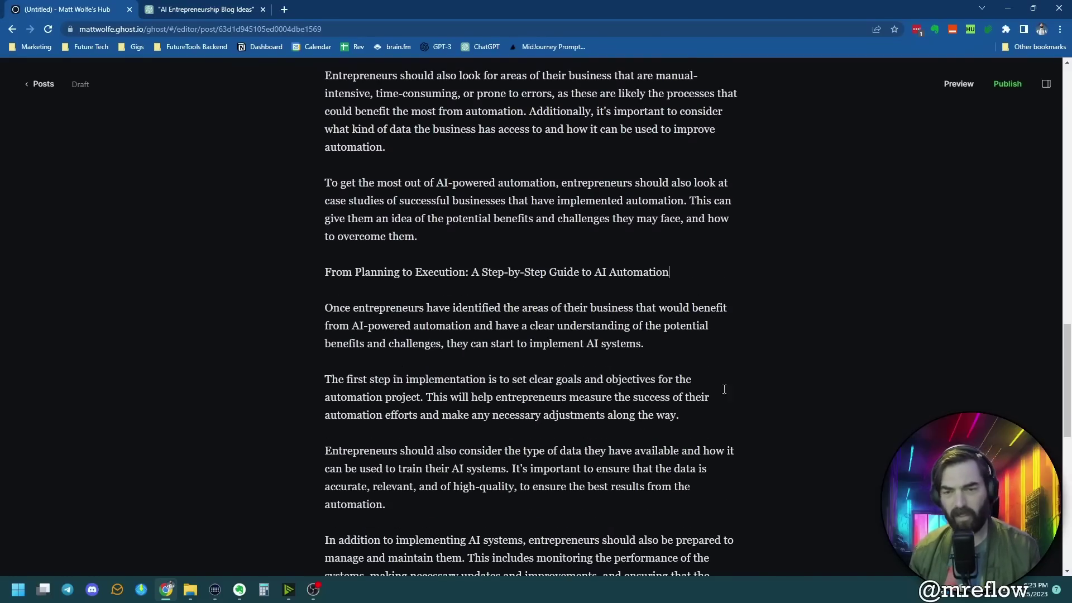
{"action": "left_click_drag", "start_coordinate": [673, 269], "coordinate": [313, 269]}
{"action": "key", "text": "ctrl+alt+2"}
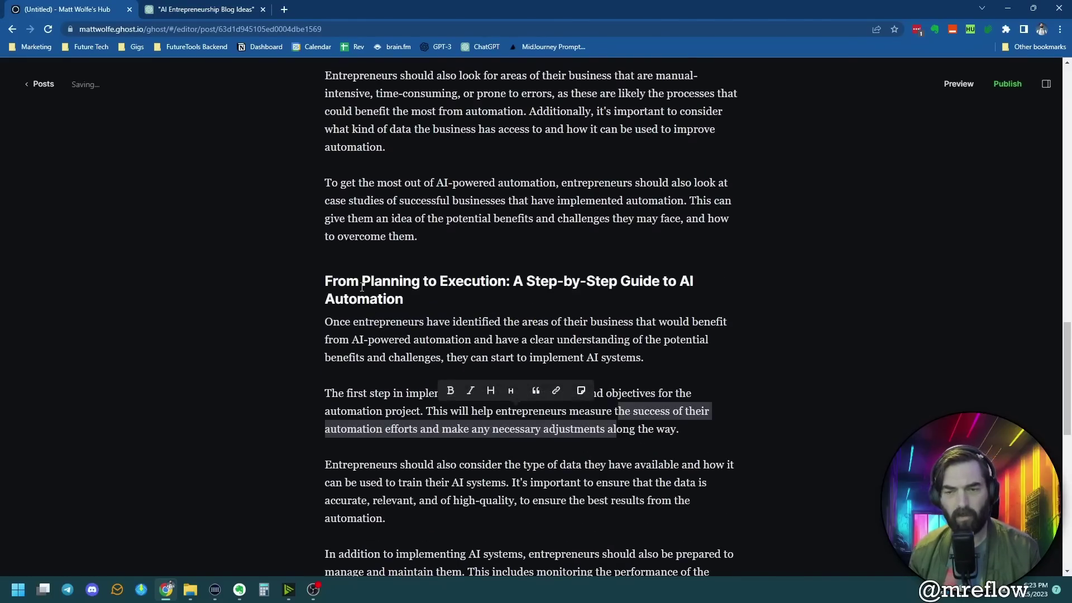
Return to ChatGPT and copy the conclusion subheadline "Achieving Competitive Advantage with AI-powered Business Process Automation" without its quotation marks.
{"action": "left_click", "coordinate": [209, 6]}
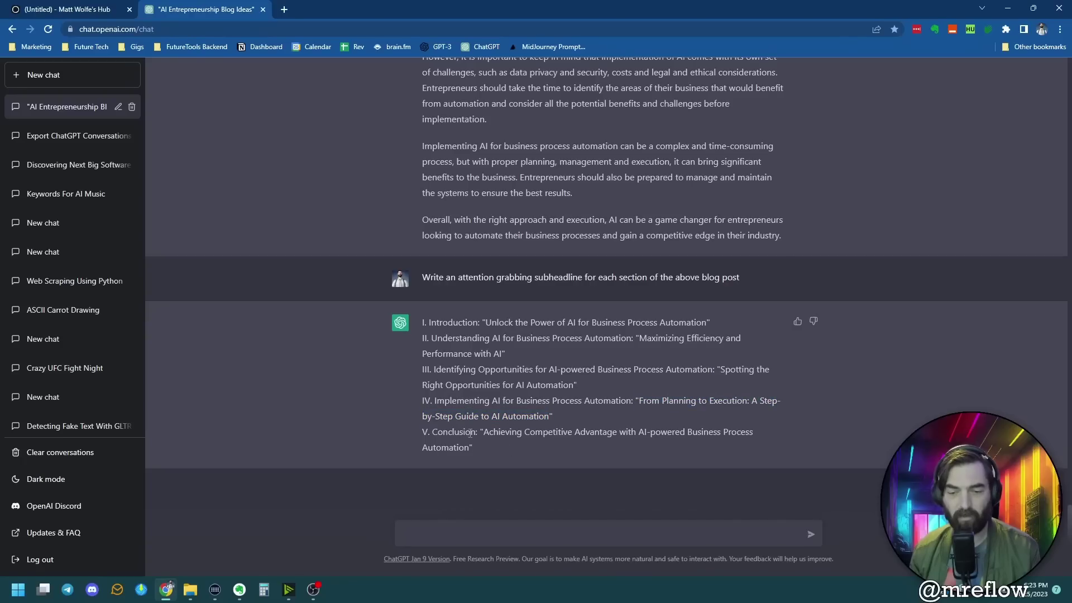
{"action": "left_click_drag", "start_coordinate": [485, 434], "coordinate": [460, 454]}
{"action": "right_click", "coordinate": [460, 454]}
{"action": "left_click", "coordinate": [494, 359]}
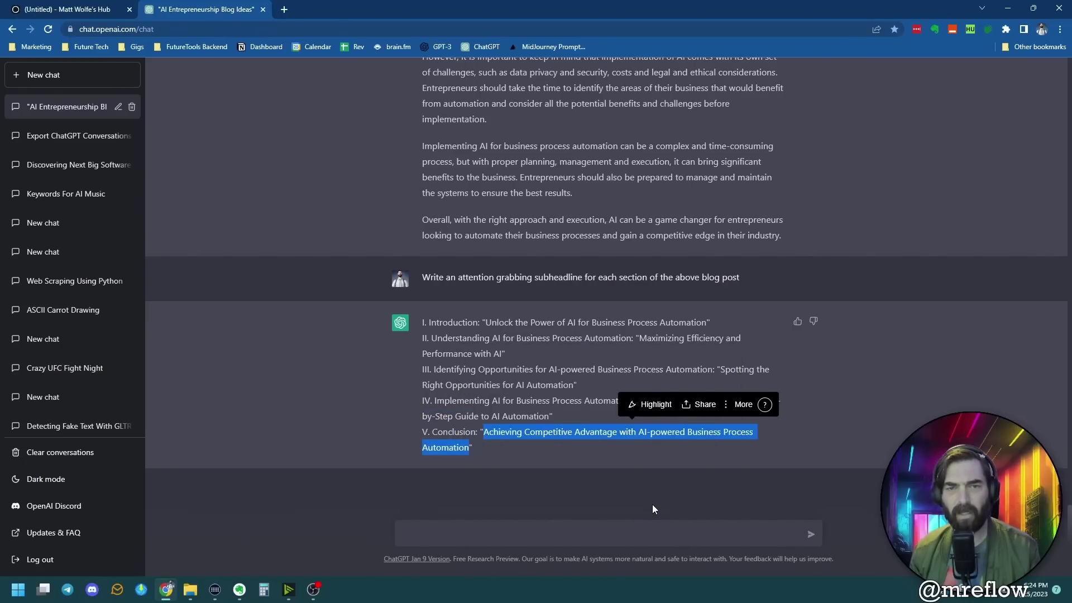
Insert the copied conclusion subheadline as a heading above the paragraph beginning "In conclusion" in Ghost and look over the post.
{"action": "key", "text": "ctrl+Tab"}
{"action": "scroll", "coordinate": [414, 363], "scroll_direction": "down", "scroll_amount": 3}
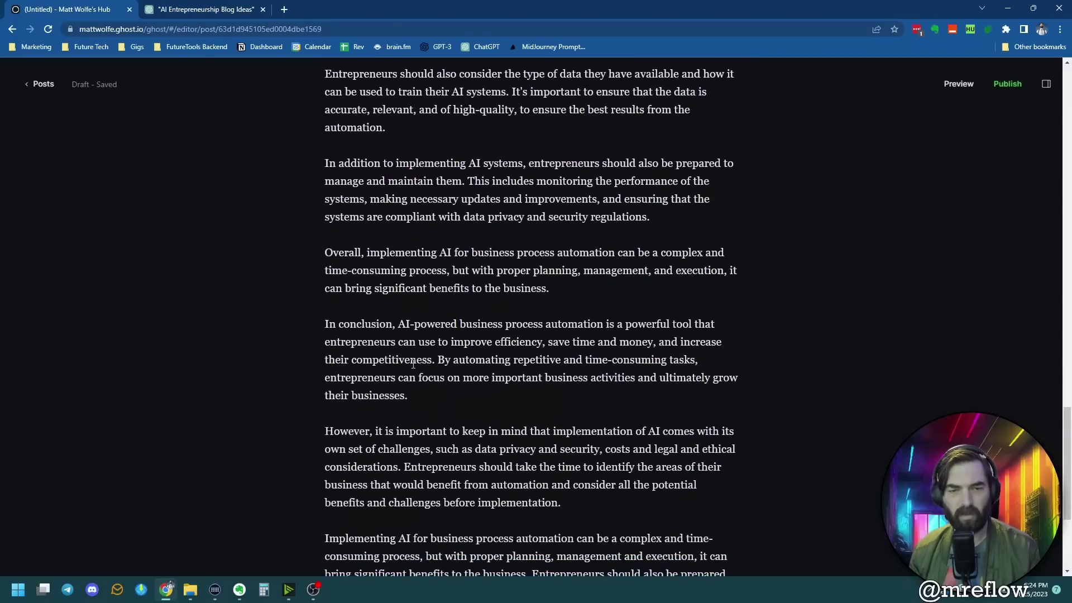
{"action": "left_click", "coordinate": [325, 325]}
{"action": "type", "text": "Achieving Competitive Advantage with AI-powered Business Process Automation"}
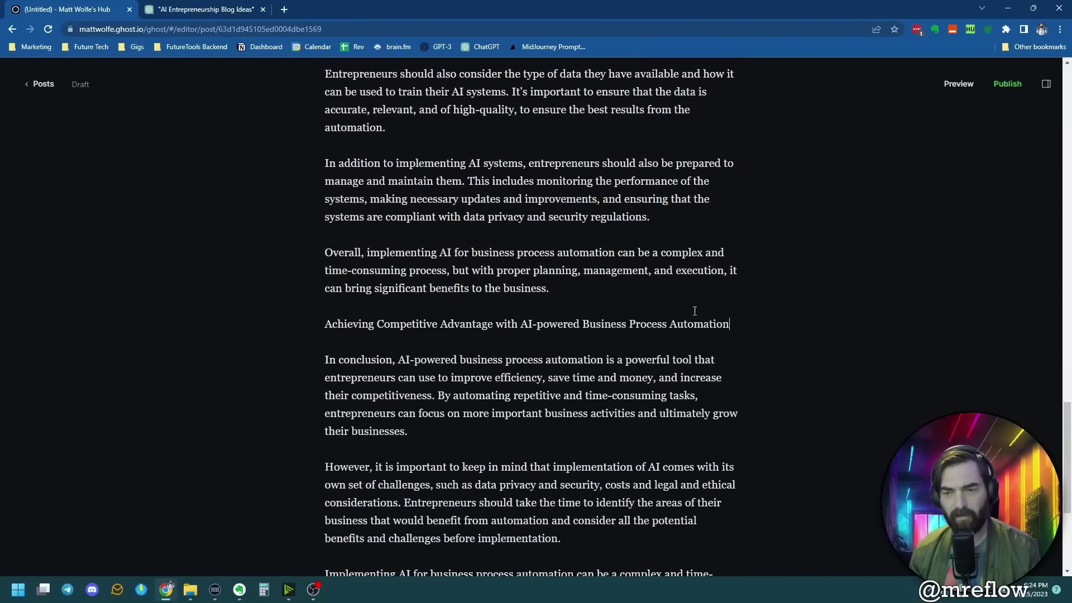
{"action": "triple_click", "coordinate": [697, 323]}
{"action": "left_click", "coordinate": [521, 303]}
{"action": "scroll", "coordinate": [625, 461], "scroll_direction": "down", "scroll_amount": 5}
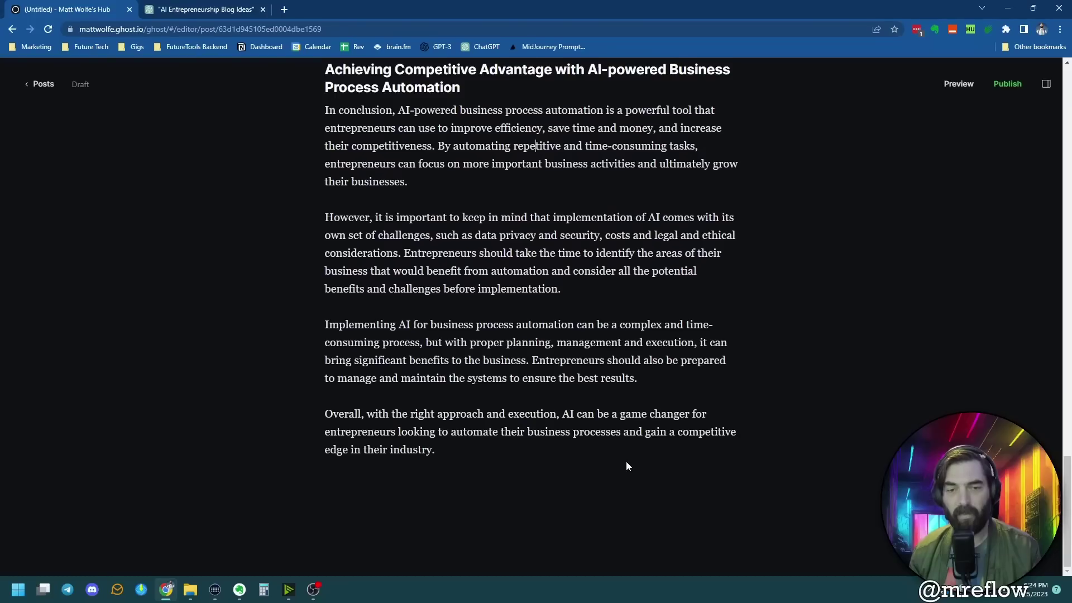
{"action": "scroll", "coordinate": [626, 460], "scroll_direction": "up", "scroll_amount": 15}
{"action": "scroll", "coordinate": [613, 489], "scroll_direction": "up", "scroll_amount": 15}
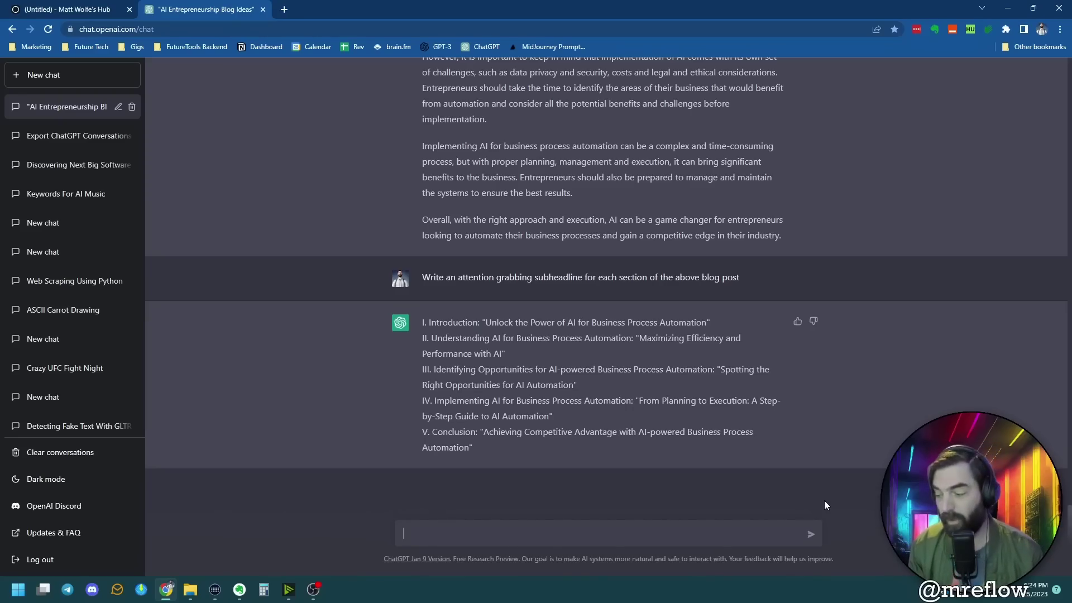
Ask ChatGPT "What visual references should I include throughout the blog post to make it more visually appealing?".
{"action": "type", "text": "What visual ref"}
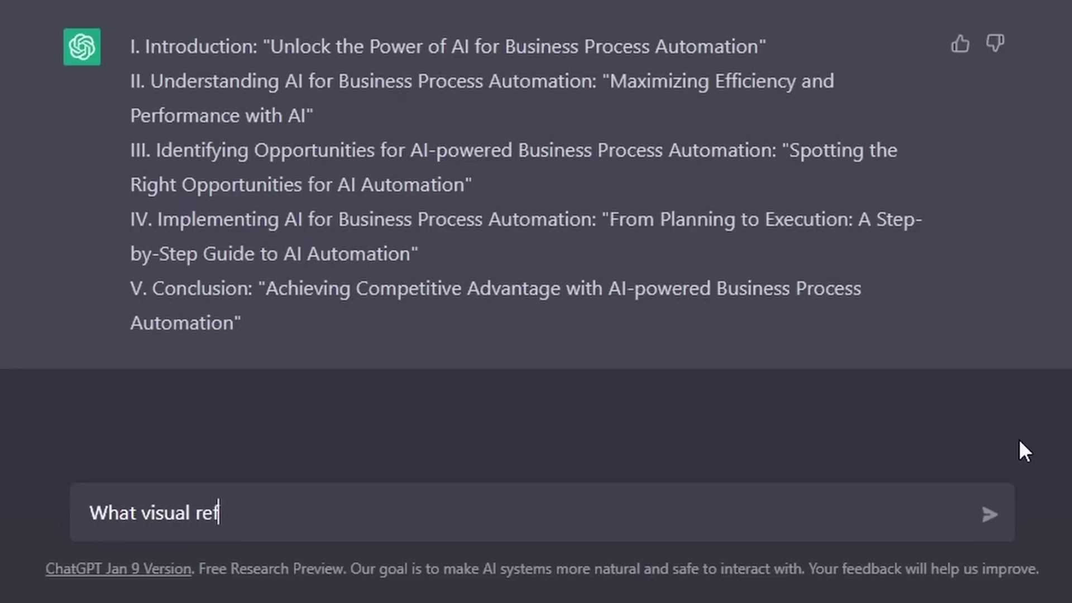
{"action": "type", "text": "erences should I inclu"}
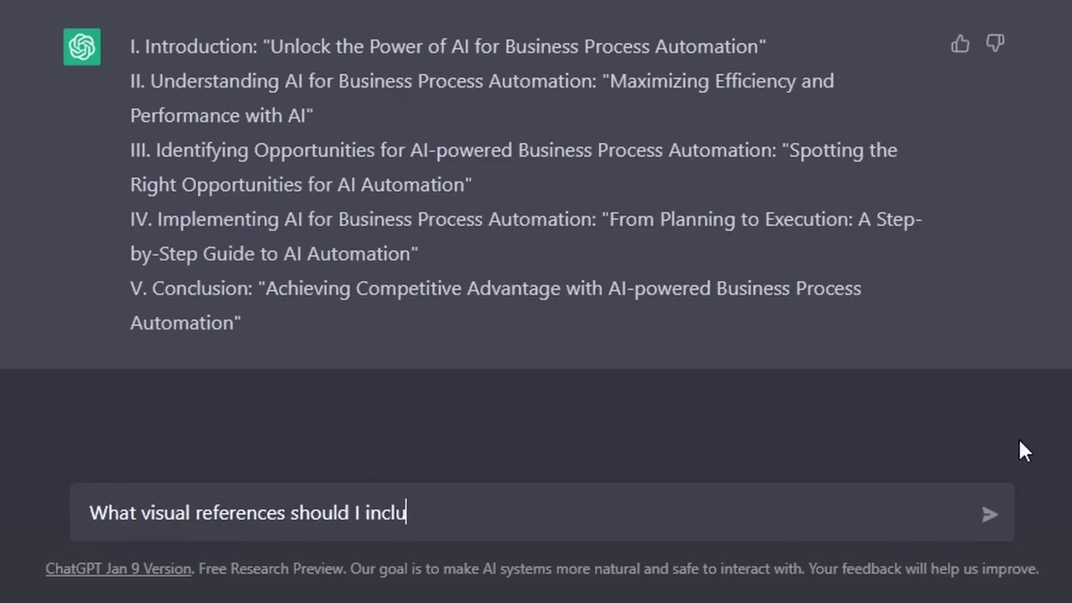
{"action": "type", "text": "de throughout the"}
{"action": "type", "text": "blog post to make it mo"}
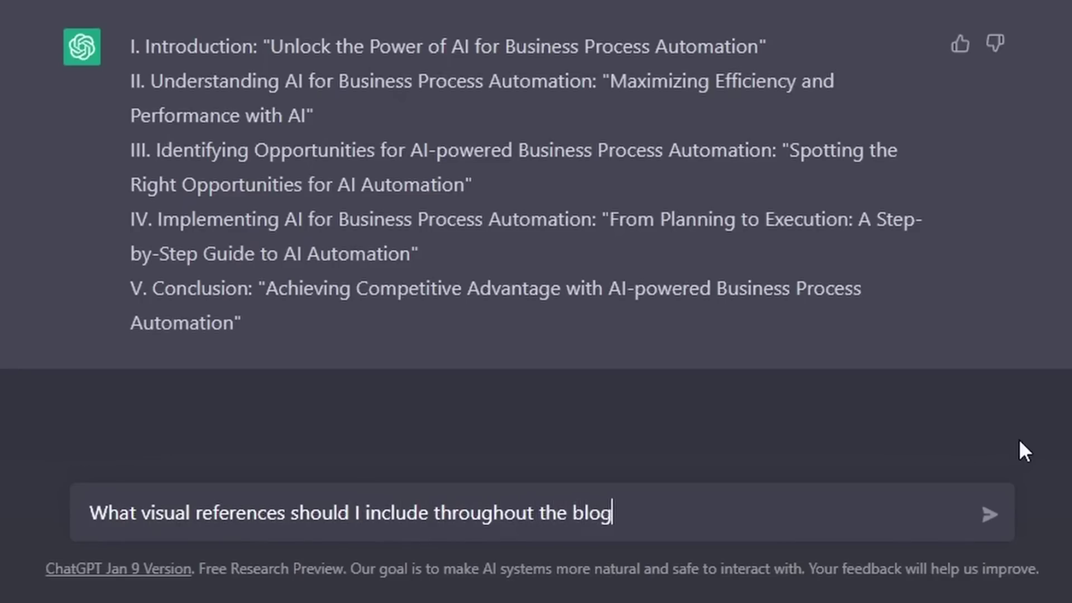
{"action": "type", "text": "re visually appea"}
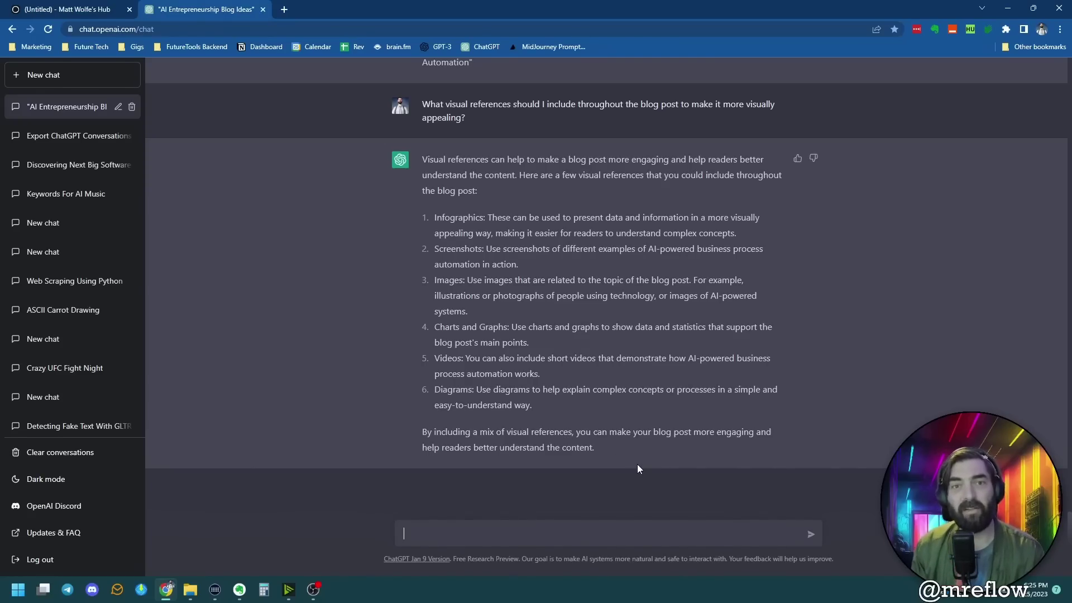
Ask ChatGPT "What image should I use to represent section II?".
{"action": "type", "text": "What image shou"}
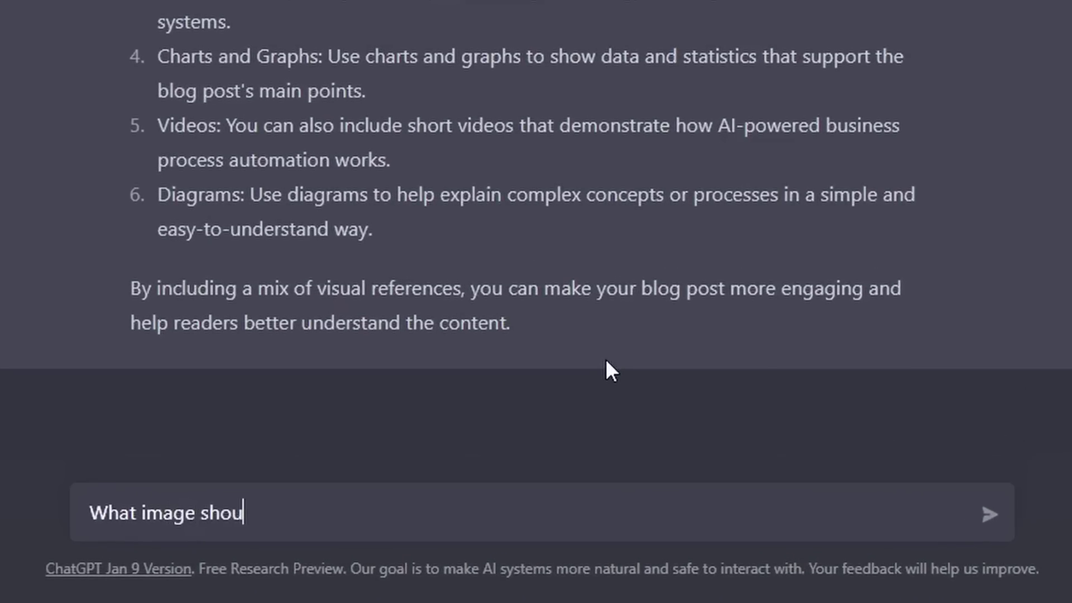
{"action": "type", "text": "ld I use to repr"}
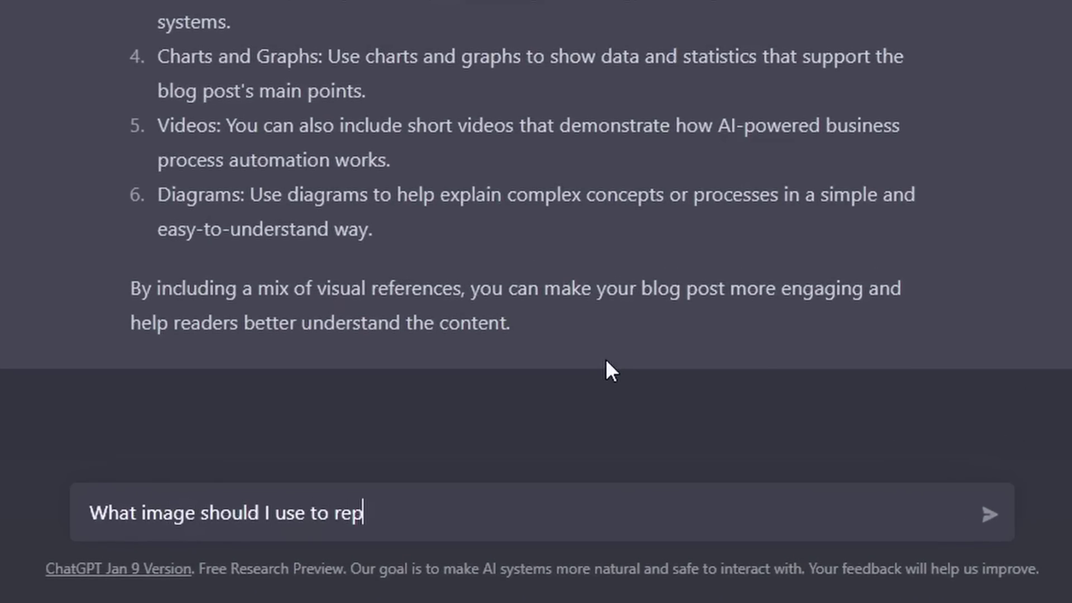
{"action": "type", "text": "esent sect"}
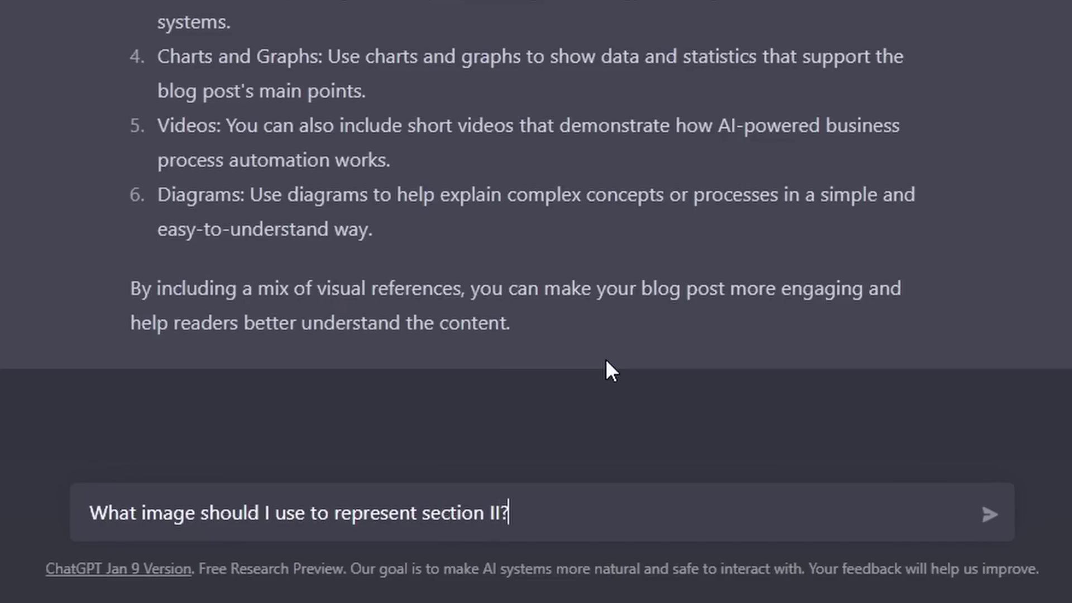
{"action": "type", "text": "ion II?"}
{"action": "key", "text": "Return"}
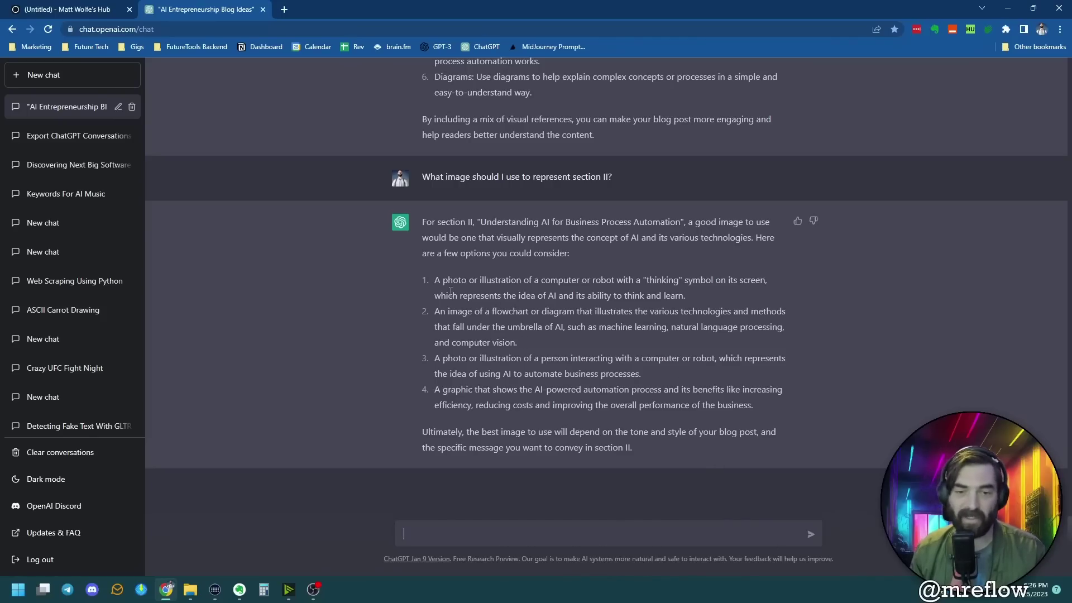
Copy the first image suggestion, "A photo or illustration of a computer or robot with a "thinking" symbol on its screen".
{"action": "left_click_drag", "start_coordinate": [434, 279], "coordinate": [766, 281]}
{"action": "right_click", "coordinate": [750, 273]}
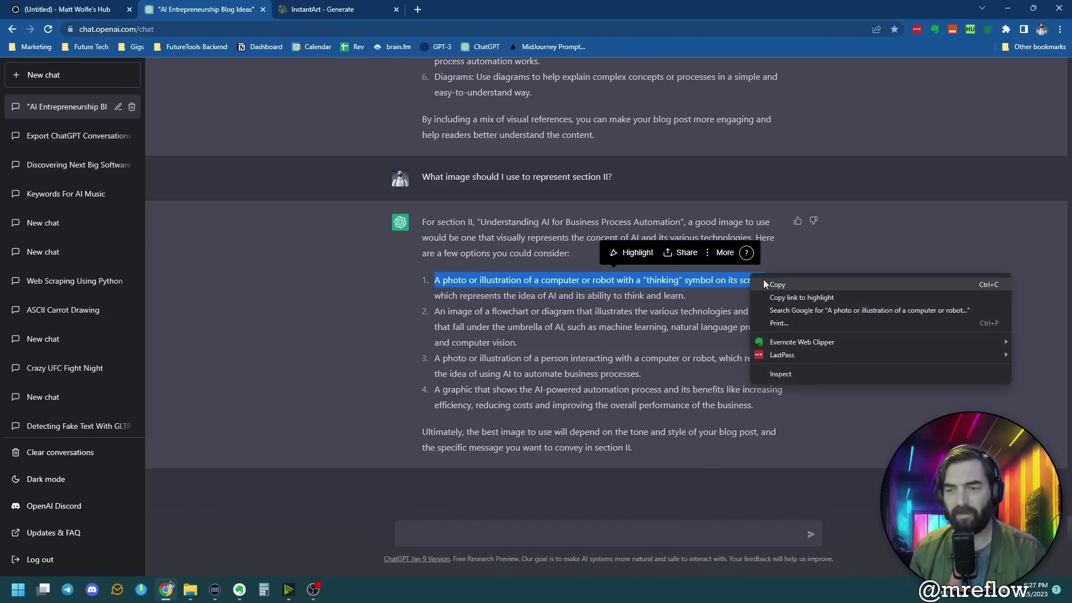
{"action": "left_click", "coordinate": [793, 337]}
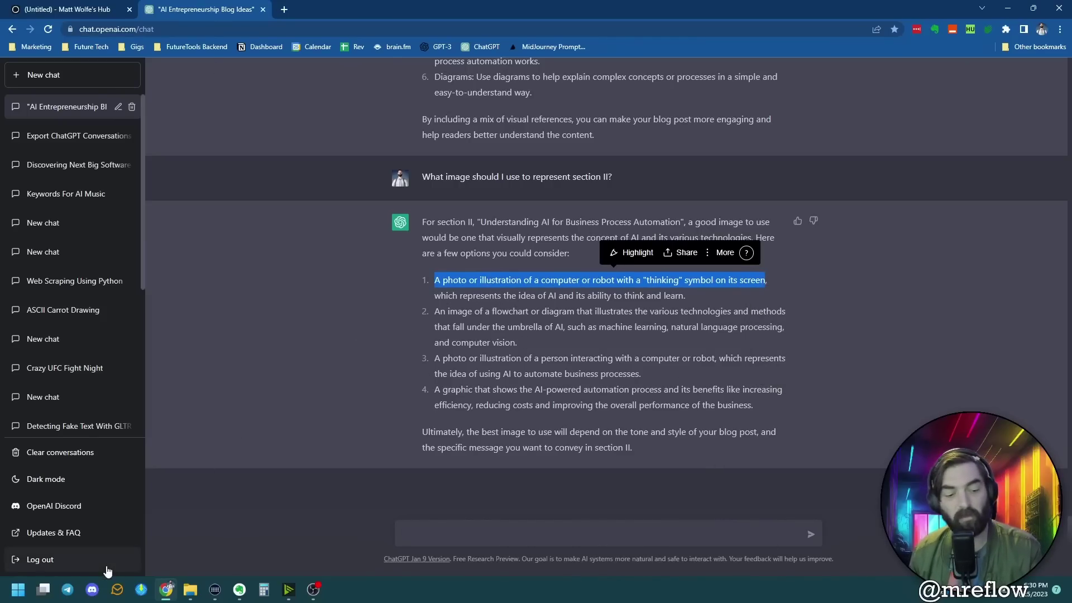
Switch to Discord, open the Midjourney Bot conversation and start an /imagine prompt with the copied image suggestion.
{"action": "left_click", "coordinate": [93, 588]}
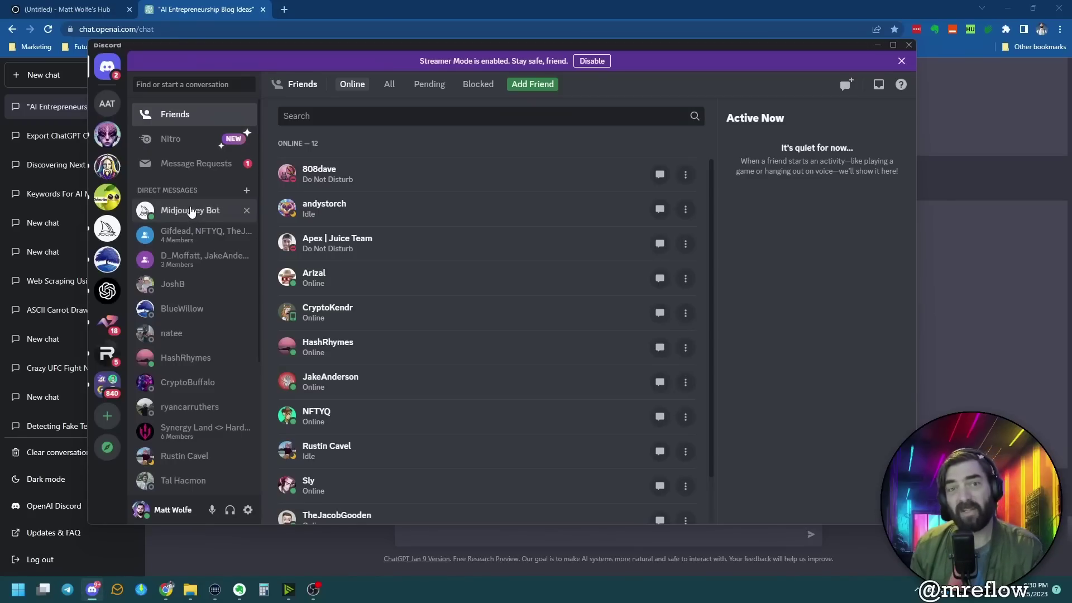
{"action": "left_click", "coordinate": [190, 210]}
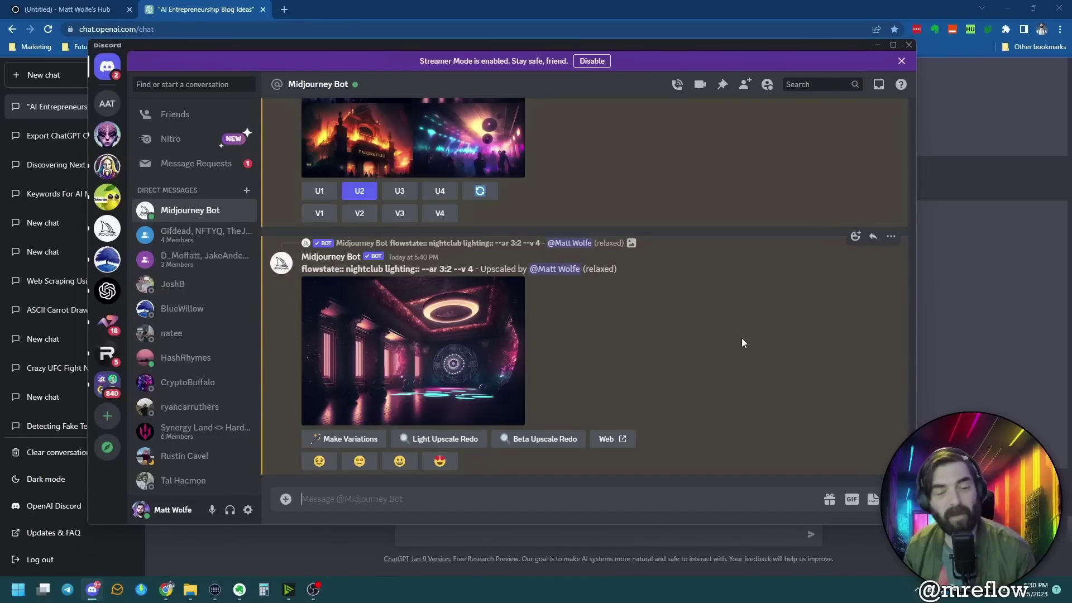
{"action": "left_click", "coordinate": [901, 61]}
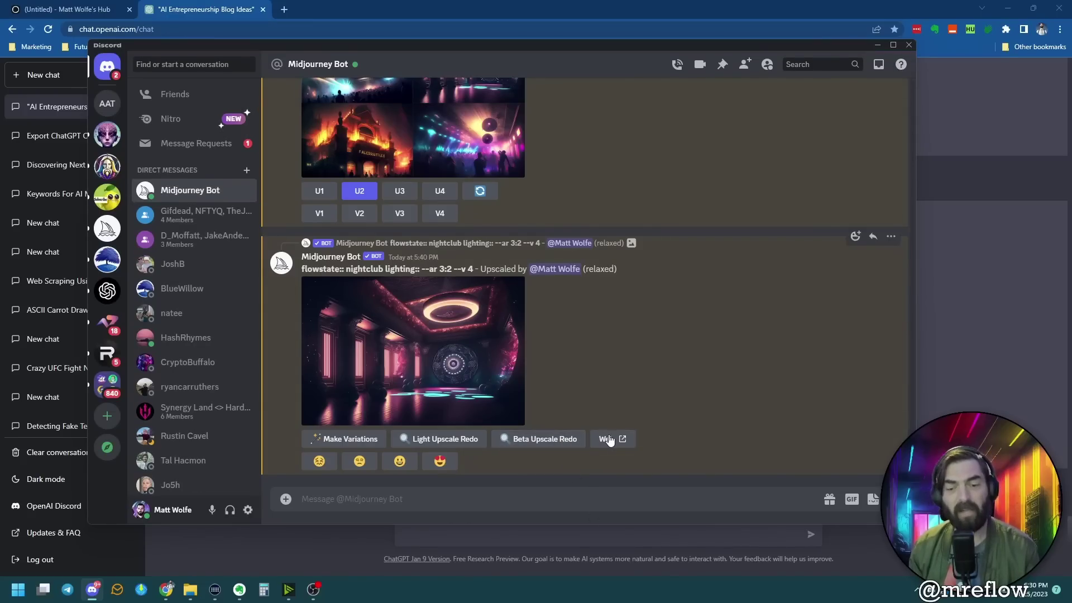
{"action": "left_click", "coordinate": [638, 500]}
{"action": "type", "text": "/ima"}
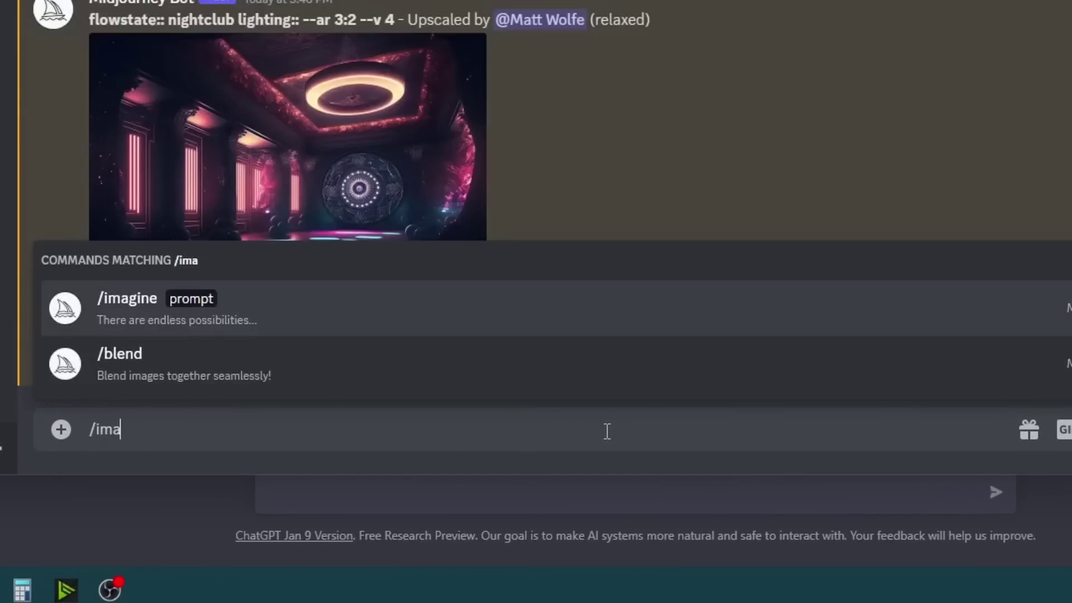
{"action": "key", "text": "Tab"}
{"action": "key", "text": "ctrl+v"}
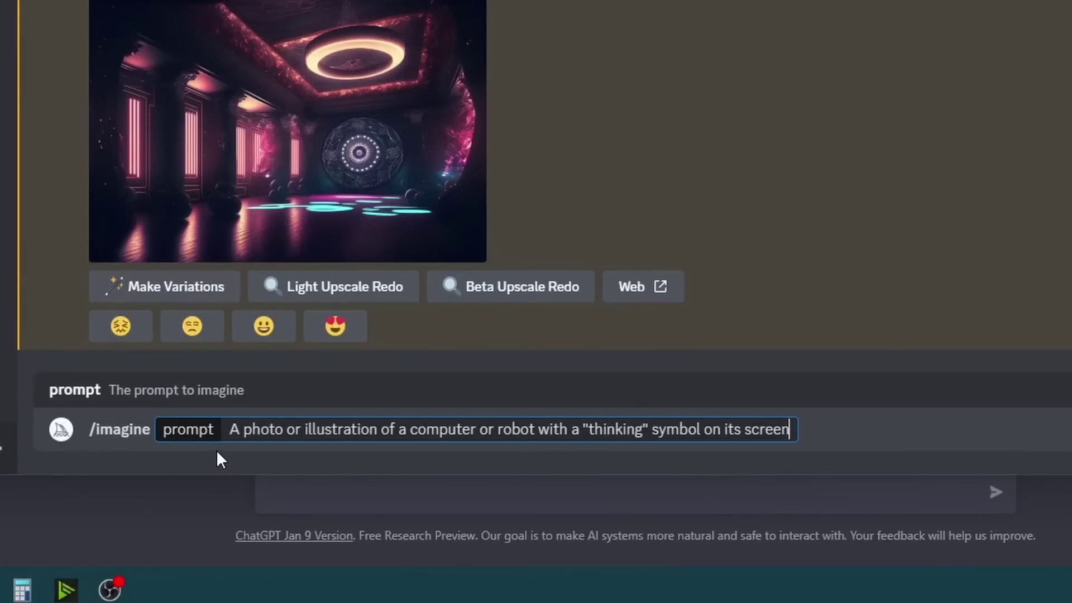
Shorten the Midjourney prompt to "An illustration of a robot thinking" and set its aspect ratio with "--ar 3:2".
{"action": "left_click_drag", "start_coordinate": [240, 430], "coordinate": [300, 434]}
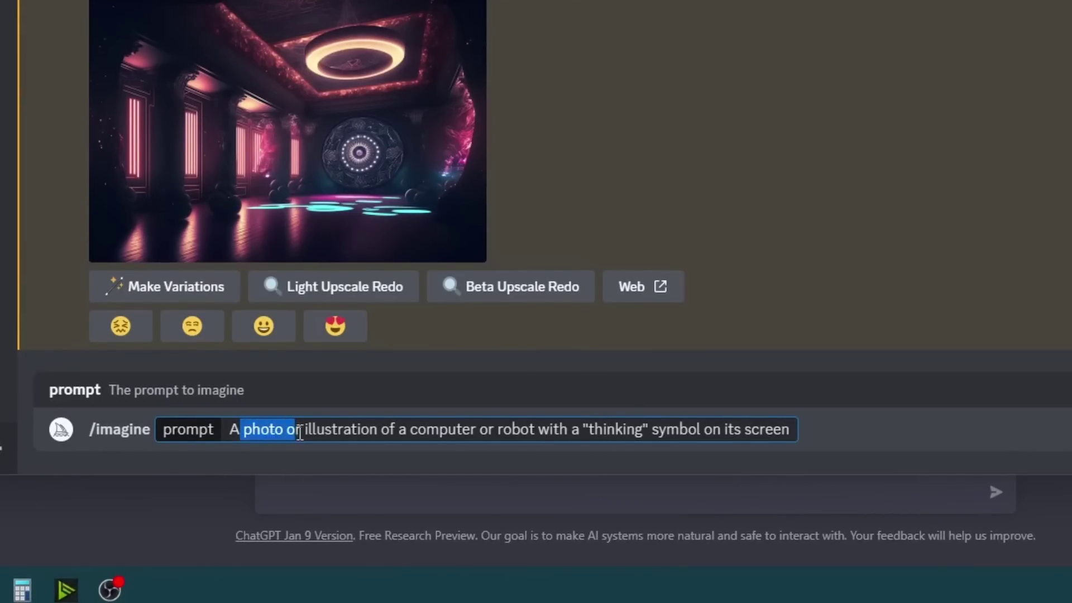
{"action": "type", "text": "n"}
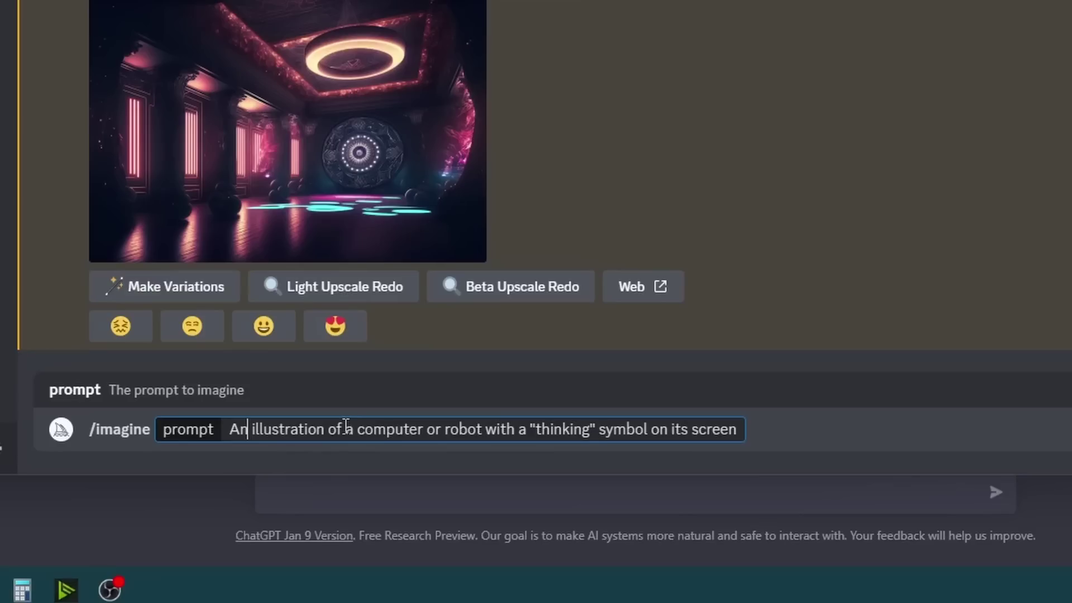
{"action": "key", "text": "BackSpace"}
{"action": "left_click_drag", "start_coordinate": [357, 433], "coordinate": [432, 433]}
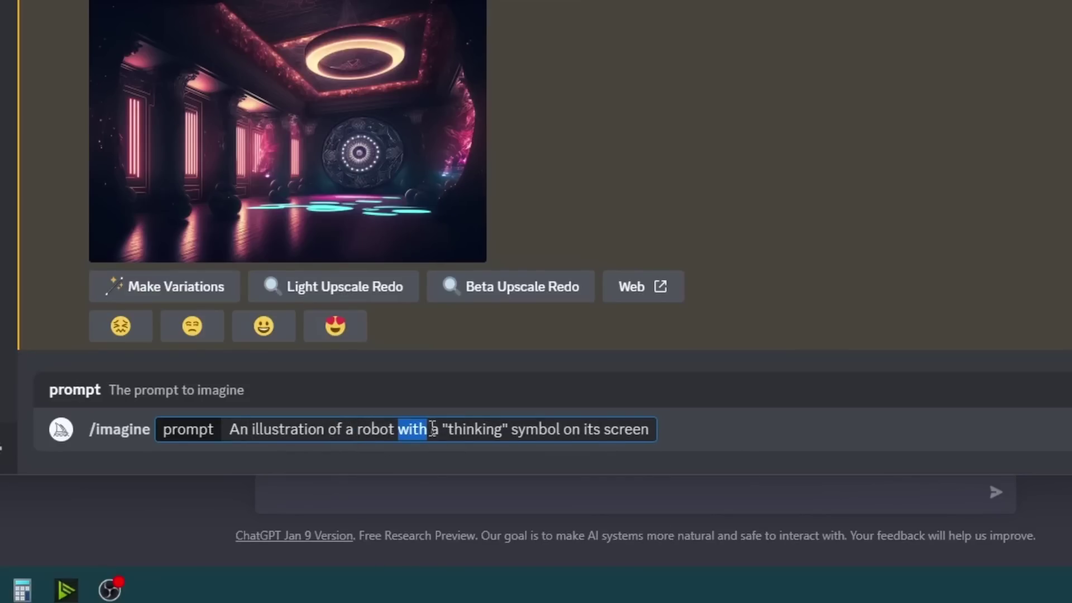
{"action": "key", "text": "BackSpace"}
{"action": "key", "text": "shift+End"}
{"action": "key", "text": "BackSpace"}
{"action": "type", "text": "--ar "}
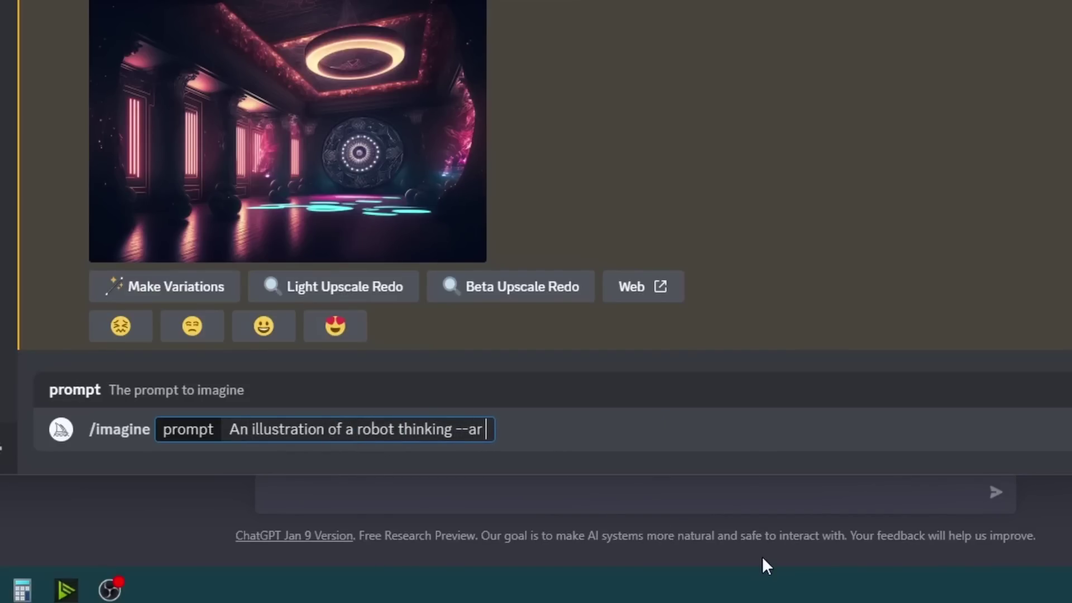
{"action": "type", "text": "3:2"}
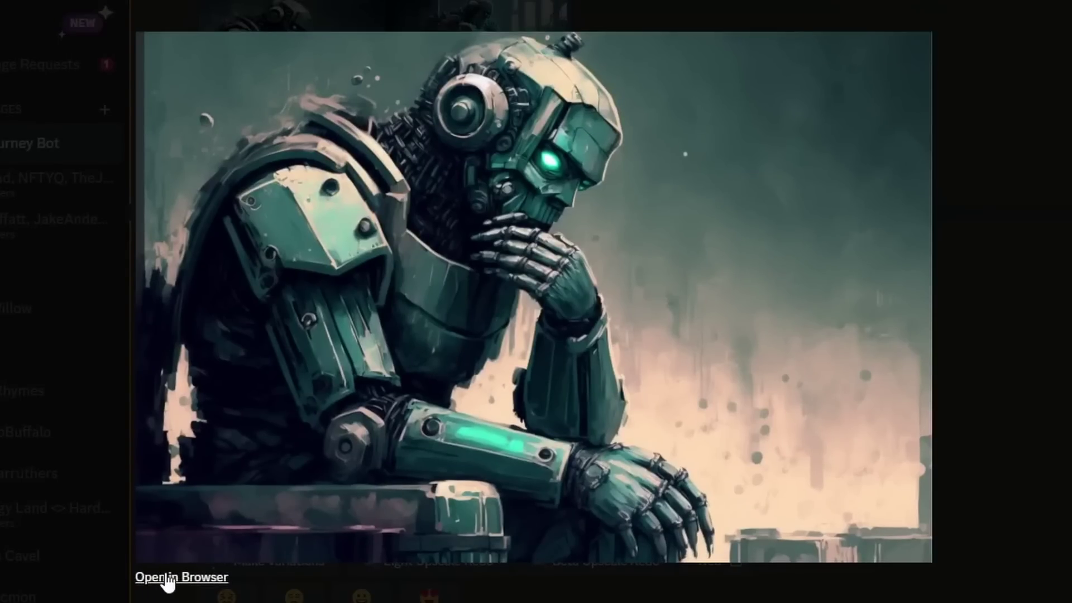
Open the generated robot image in the browser and insert its downloaded PNG above the "Maximizing Efficiency and Performance with AI" heading in Ghost.
{"action": "left_click", "coordinate": [146, 577]}
{"action": "scroll", "coordinate": [449, 274], "scroll_direction": "up", "scroll_amount": 20}
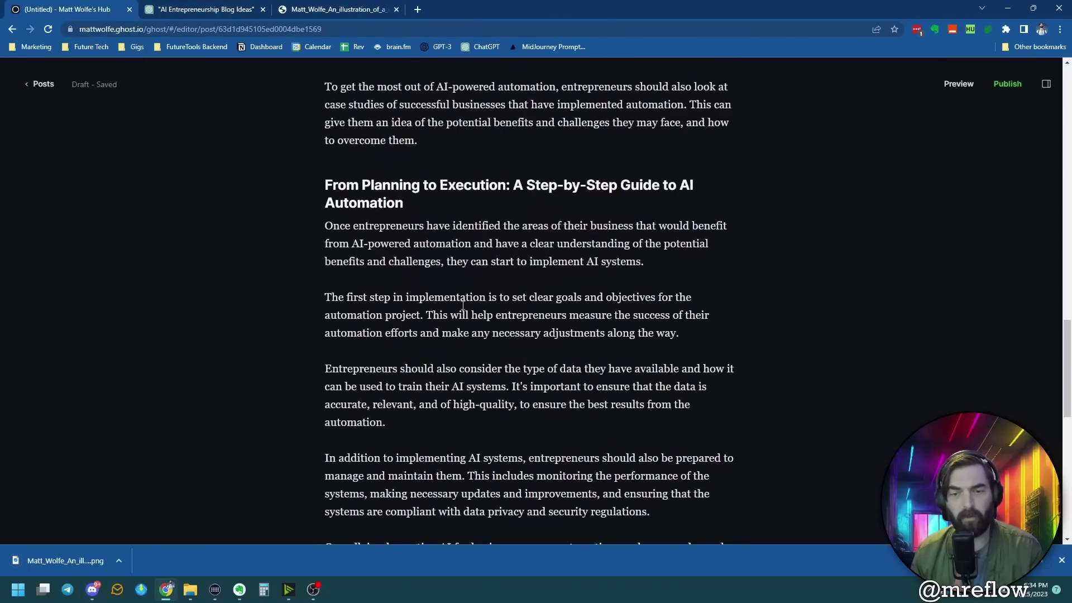
{"action": "scroll", "coordinate": [333, 283], "scroll_direction": "down", "scroll_amount": 8}
{"action": "left_click", "coordinate": [421, 215]}
{"action": "key", "text": "Return"}
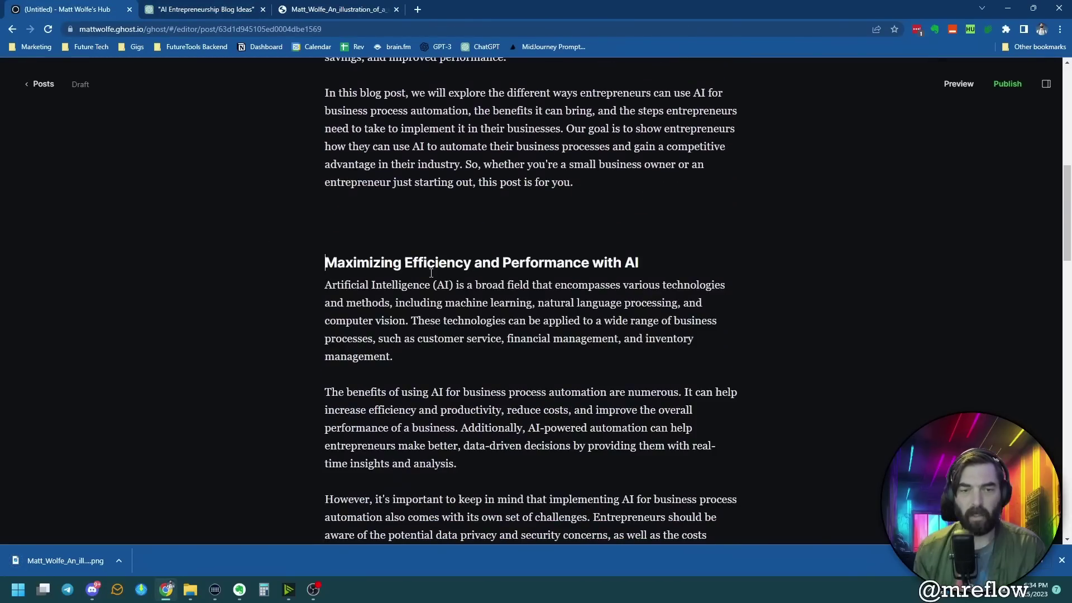
{"action": "left_click", "coordinate": [297, 217]}
{"action": "left_click", "coordinate": [391, 237]}
{"action": "left_click", "coordinate": [119, 111]}
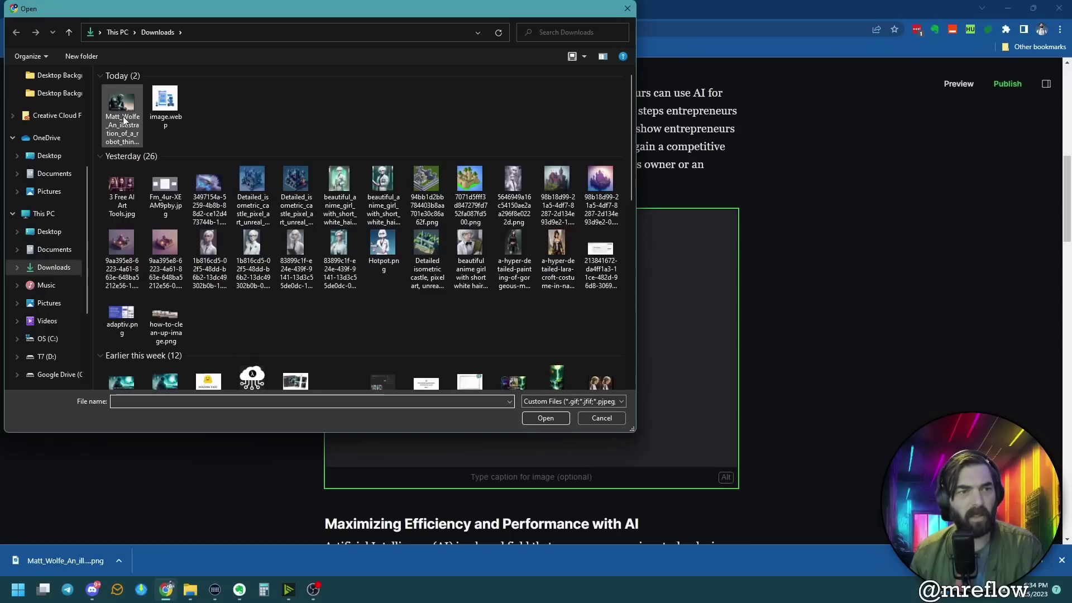
{"action": "left_click", "coordinate": [545, 416]}
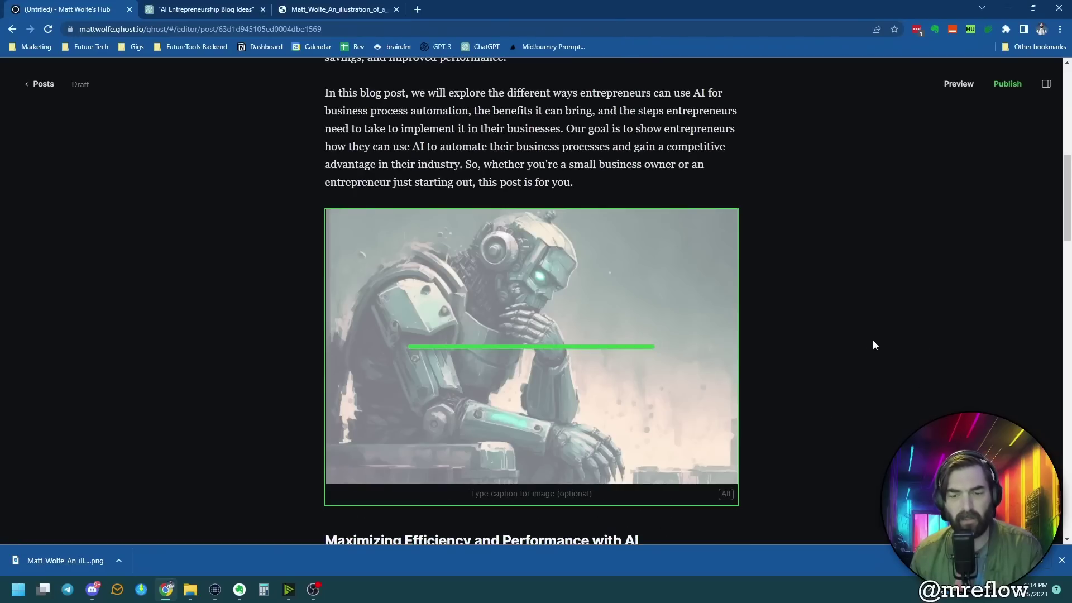
Return to ChatGPT and select the question about which image should represent section II.
{"action": "left_click", "coordinate": [203, 9]}
{"action": "scroll", "coordinate": [497, 366], "scroll_direction": "down", "scroll_amount": 1}
{"action": "left_click", "coordinate": [498, 192]}
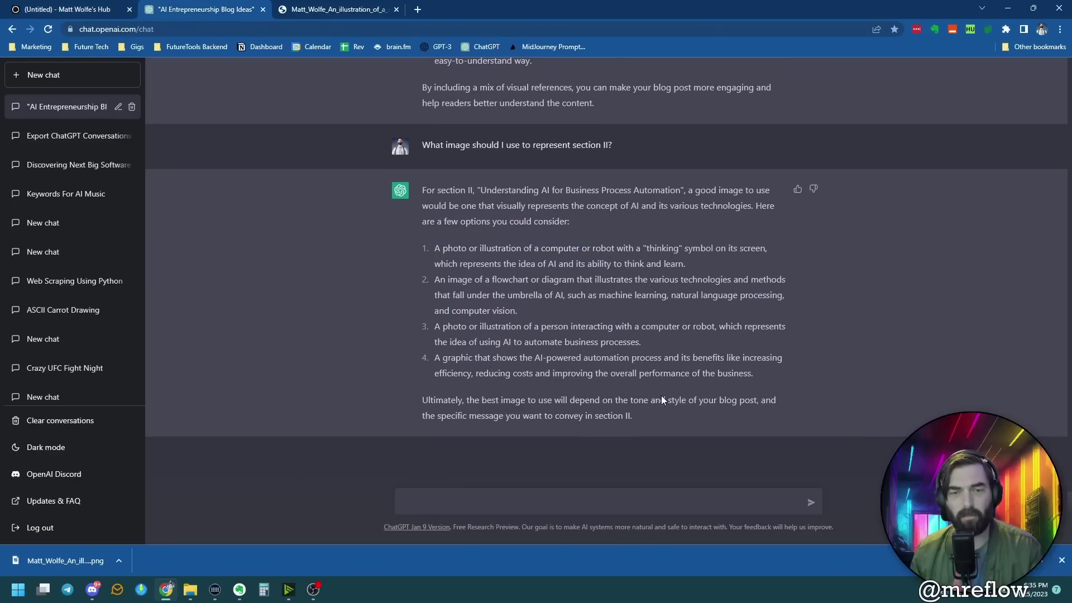
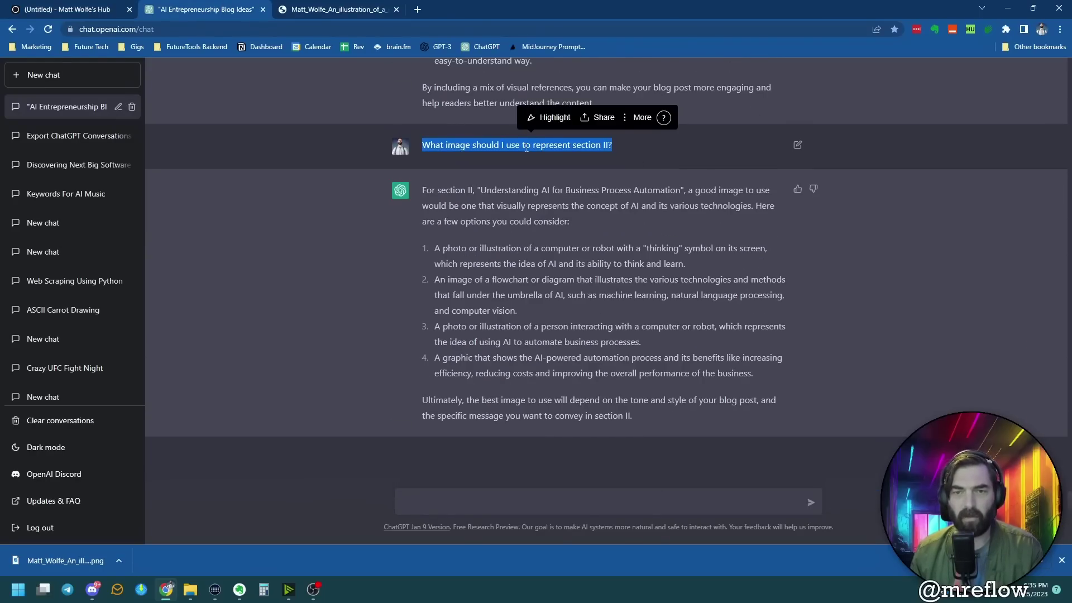
Reuse the copied question to ask ChatGPT "What image should I use to represent section III?".
{"action": "left_click", "coordinate": [535, 155]}
{"action": "left_click", "coordinate": [539, 502]}
{"action": "right_click", "coordinate": [539, 501]}
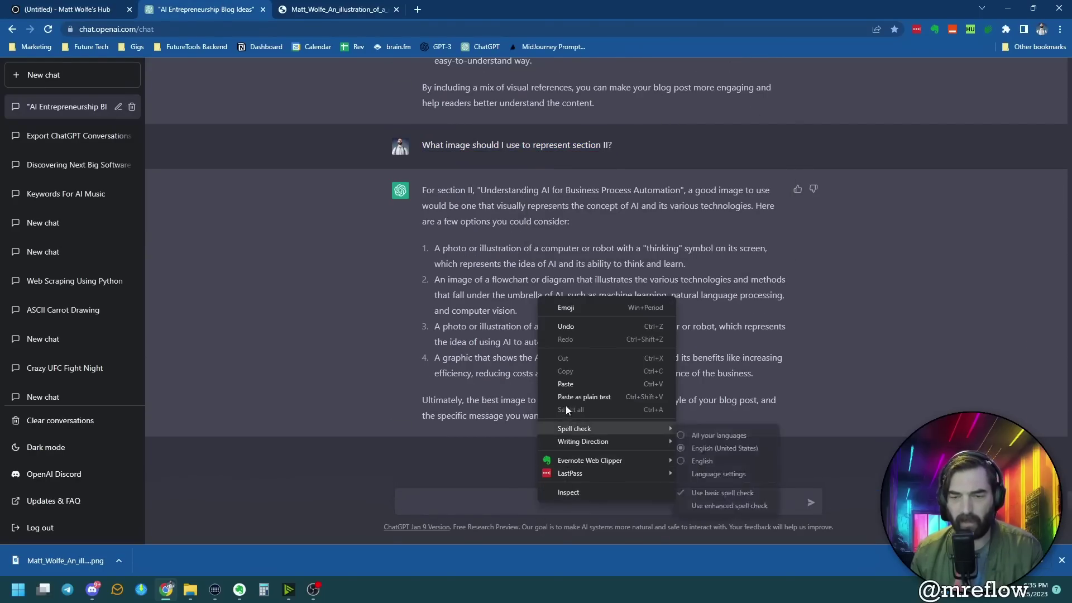
{"action": "left_click", "coordinate": [573, 395]}
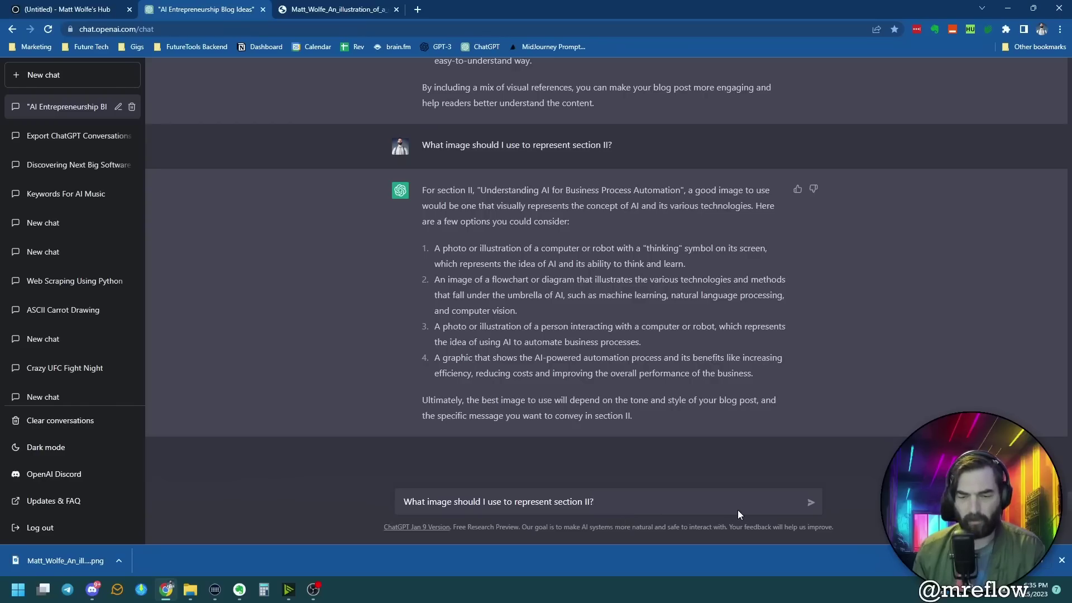
{"action": "key", "text": "BackSpace"}
{"action": "type", "text": "I?"}
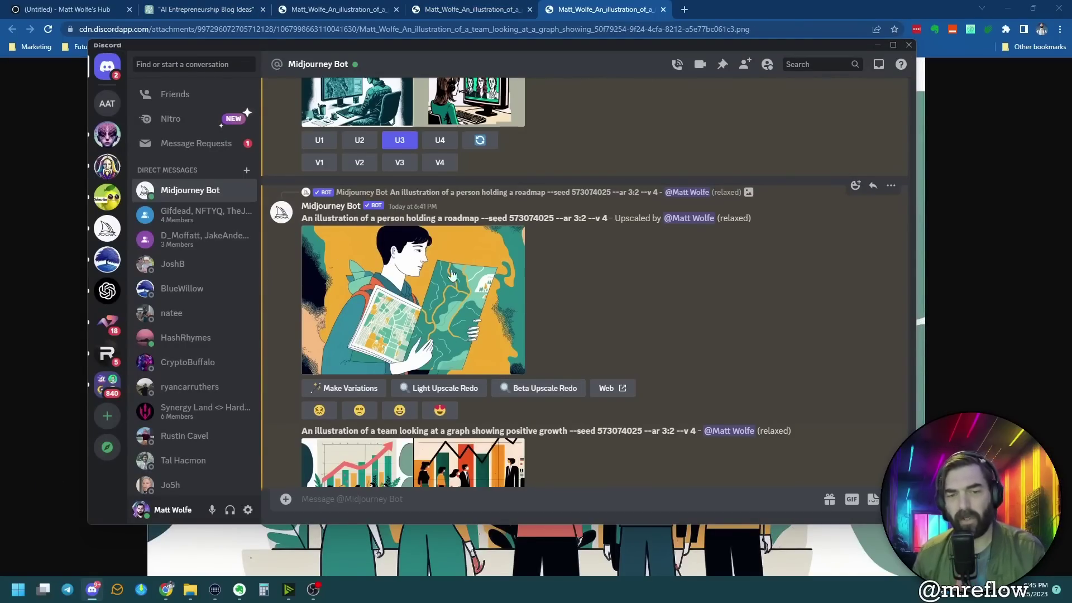
View the upscaled Midjourney illustrations of the roadmap, the team at the growth graph and the person at the computer in Discord.
{"action": "left_click", "coordinate": [401, 317]}
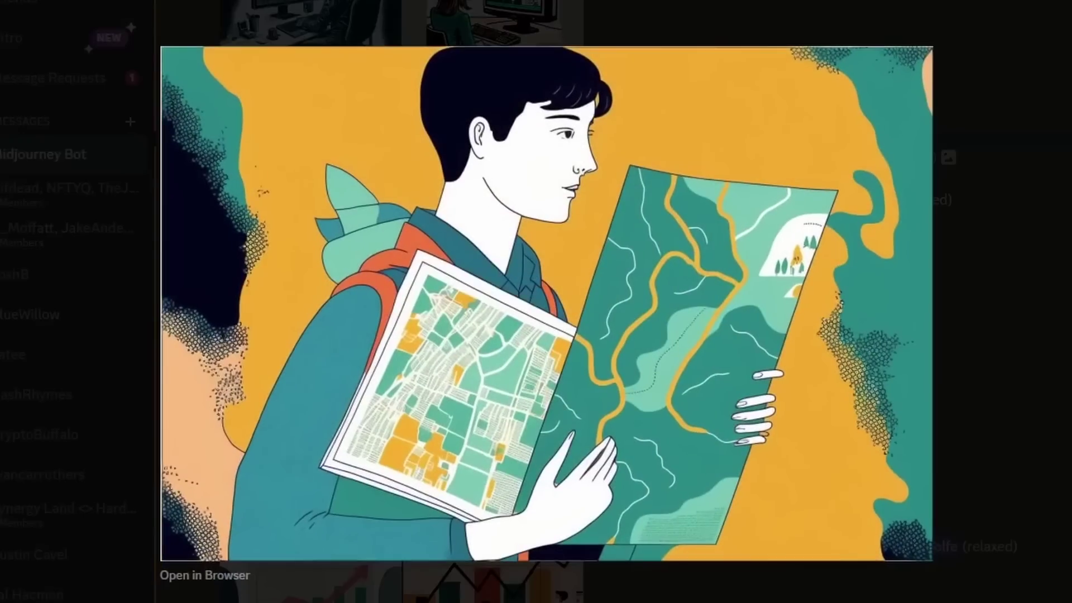
{"action": "left_click", "coordinate": [1059, 467]}
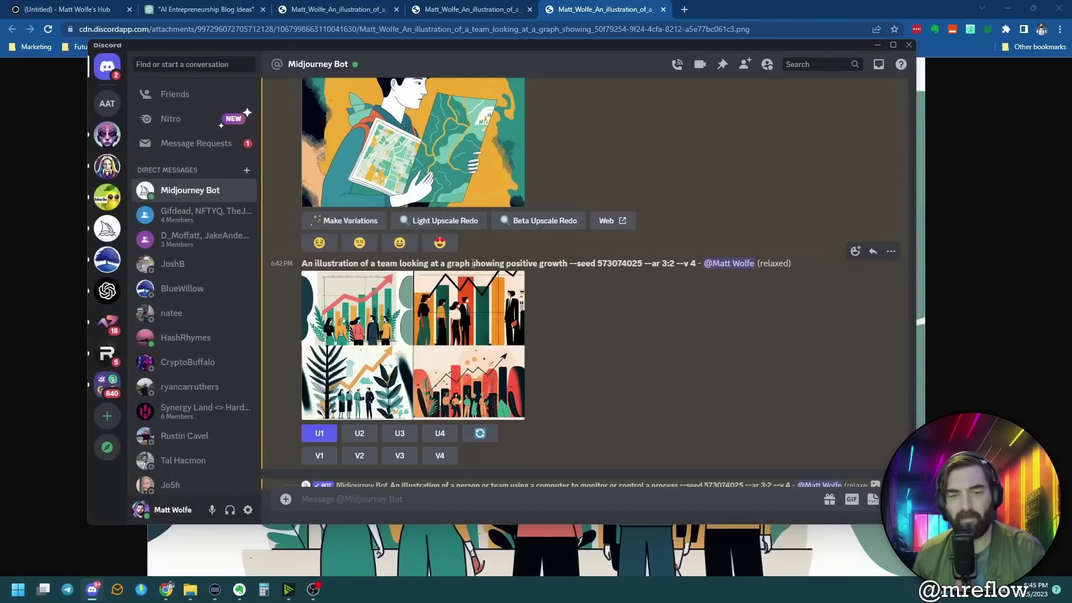
{"action": "scroll", "coordinate": [638, 315], "scroll_direction": "down", "scroll_amount": 10}
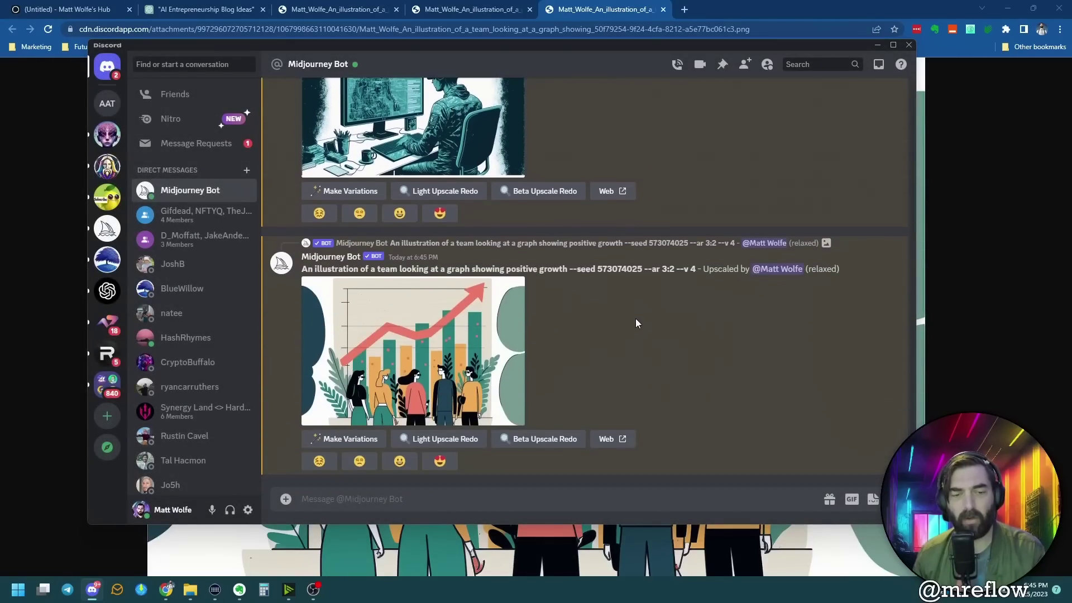
{"action": "left_click", "coordinate": [413, 350]}
{"action": "key", "text": "Escape"}
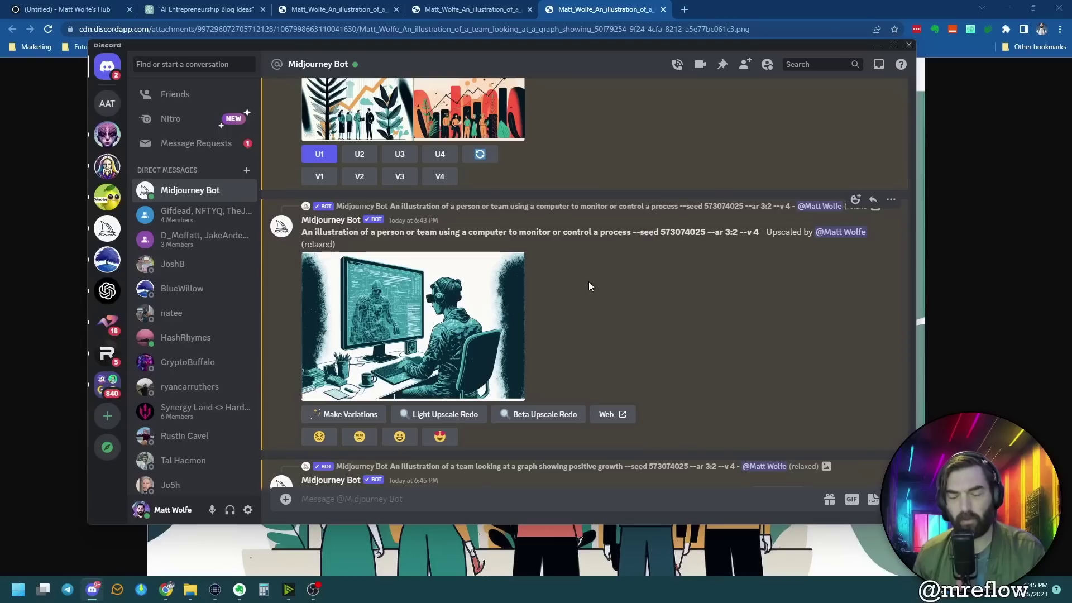
{"action": "left_click", "coordinate": [413, 326]}
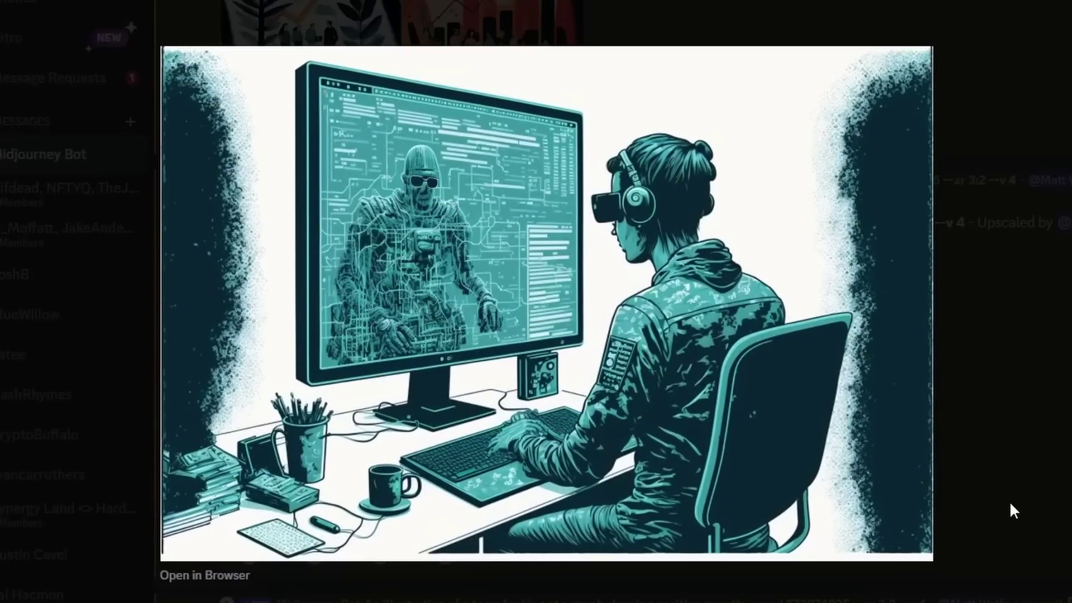
{"action": "left_click", "coordinate": [1026, 499]}
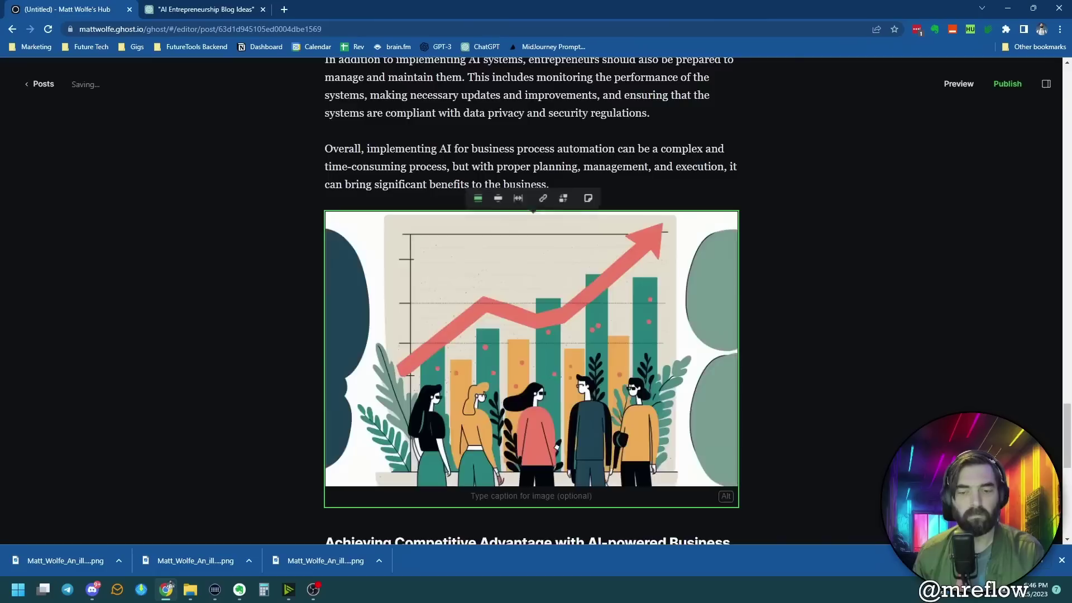
Review the Ghost post from its introduction through the "Maximizing Efficiency and Performance with AI" section, including the robot image.
{"action": "scroll", "coordinate": [863, 494], "scroll_direction": "up", "scroll_amount": 15}
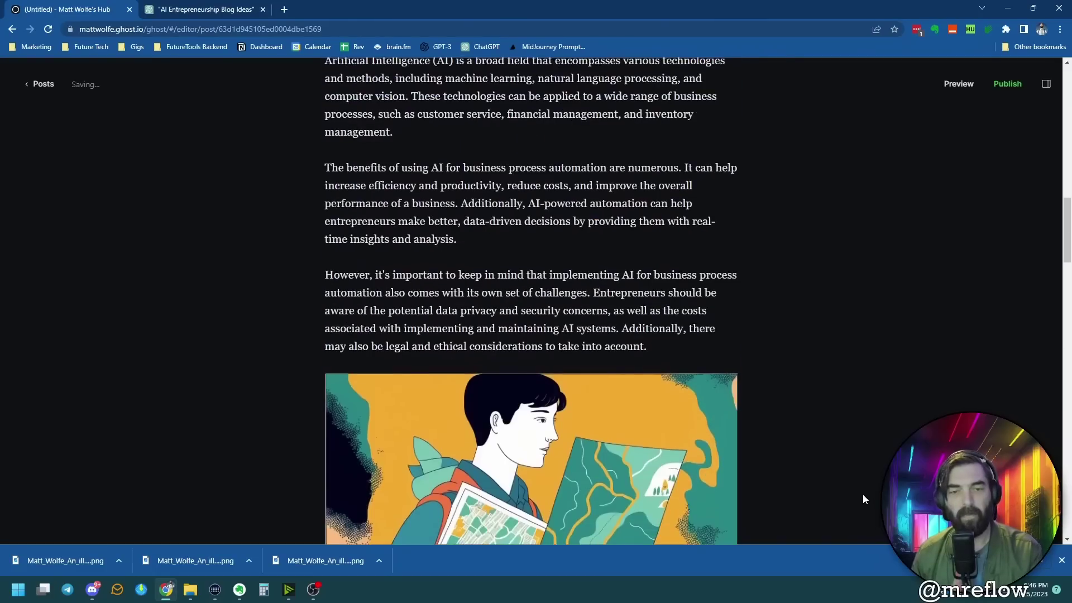
{"action": "scroll", "coordinate": [862, 502], "scroll_direction": "up", "scroll_amount": 10}
{"action": "scroll", "coordinate": [562, 219], "scroll_direction": "down", "scroll_amount": 6}
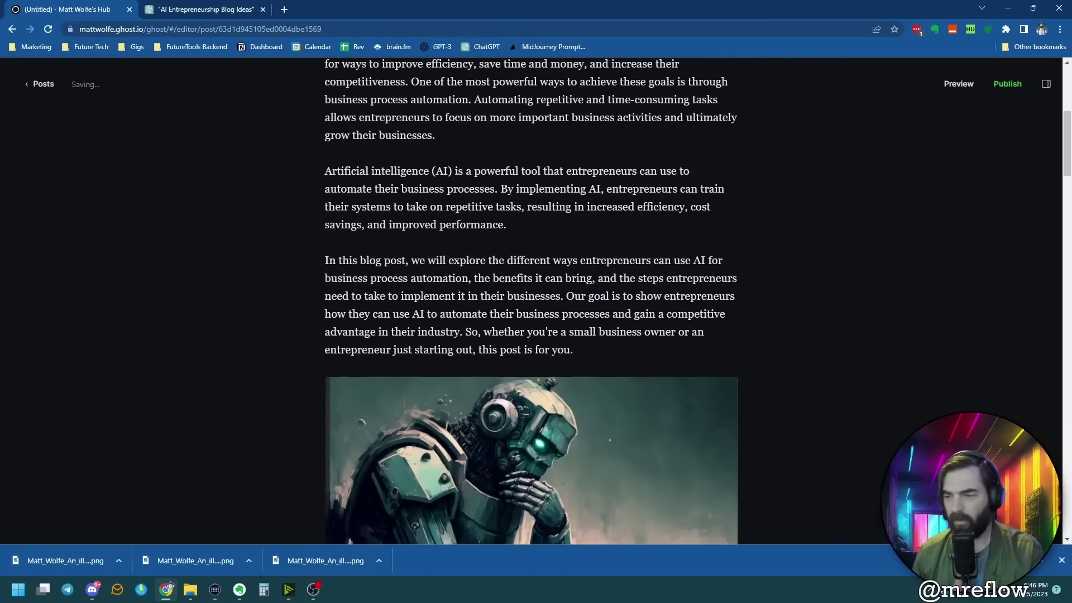
{"action": "scroll", "coordinate": [562, 220], "scroll_direction": "up", "scroll_amount": 7}
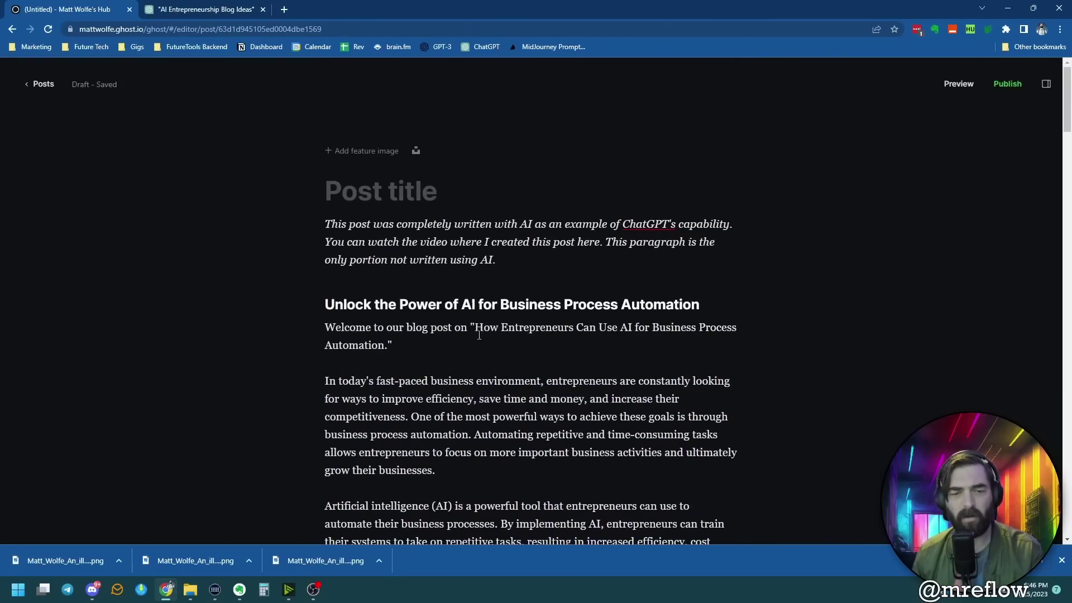
{"action": "scroll", "coordinate": [445, 303], "scroll_direction": "down", "scroll_amount": 9}
{"action": "scroll", "coordinate": [445, 303], "scroll_direction": "down", "scroll_amount": 8}
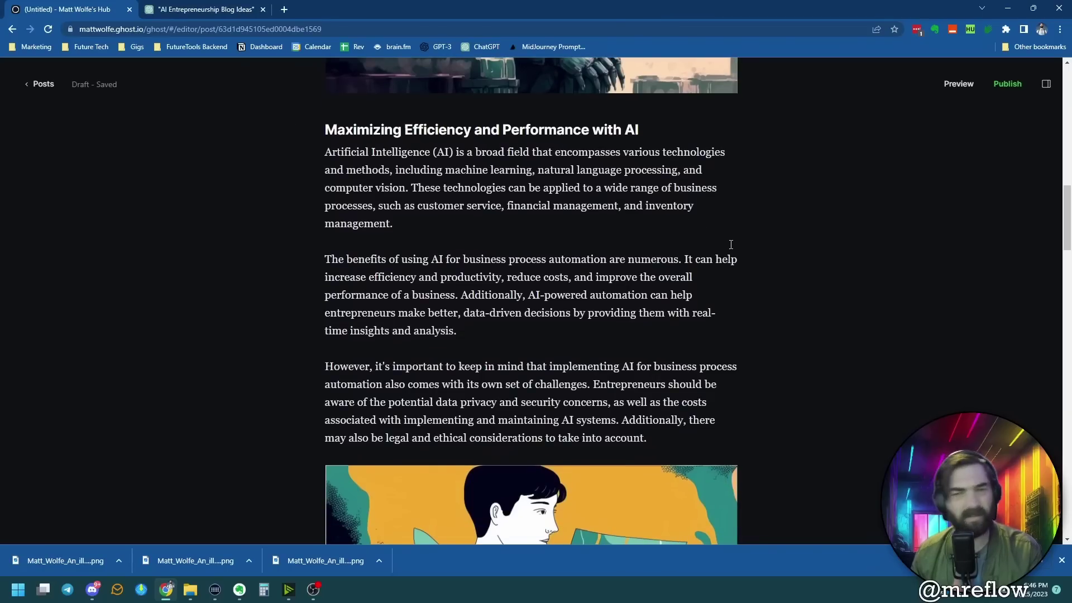
Correct the heading beneath the roadmap image to "Spotting the Right Opportunities for AI Automation".
{"action": "scroll", "coordinate": [735, 254], "scroll_direction": "down", "scroll_amount": 3}
{"action": "scroll", "coordinate": [716, 303], "scroll_direction": "down", "scroll_amount": 5}
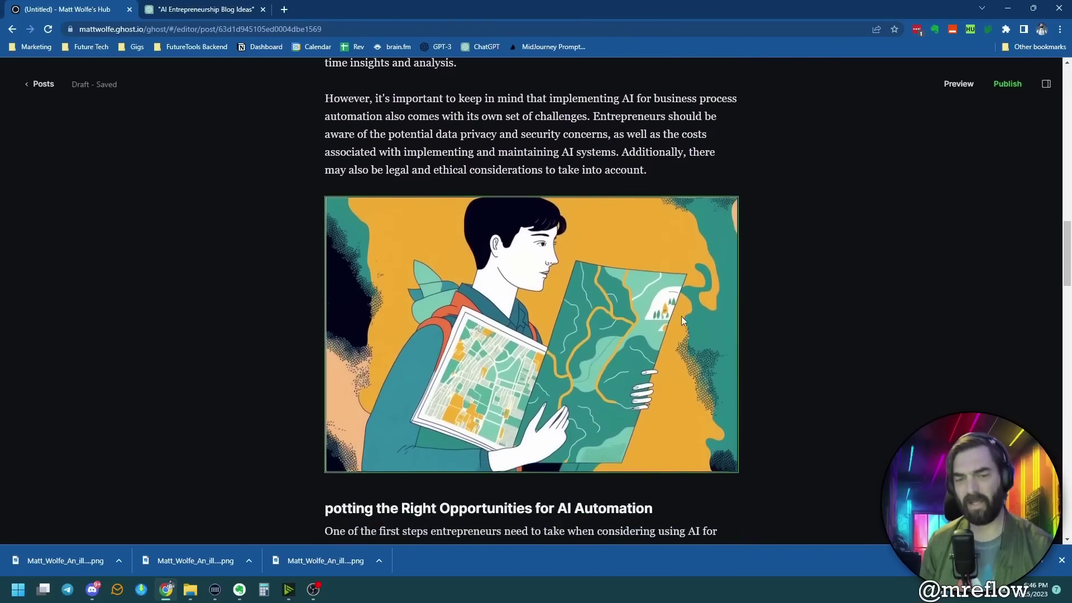
{"action": "scroll", "coordinate": [764, 416], "scroll_direction": "up", "scroll_amount": 2}
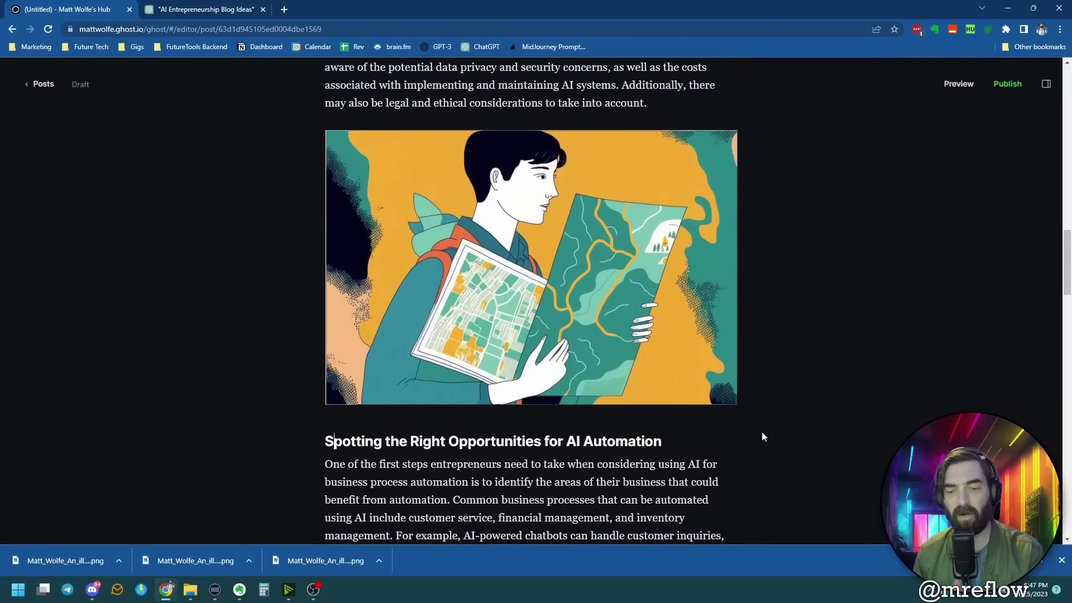
Check the computer and growth graph images and the sections around them down to the conclusion.
{"action": "scroll", "coordinate": [762, 433], "scroll_direction": "down", "scroll_amount": 7}
{"action": "scroll", "coordinate": [625, 382], "scroll_direction": "down", "scroll_amount": 6}
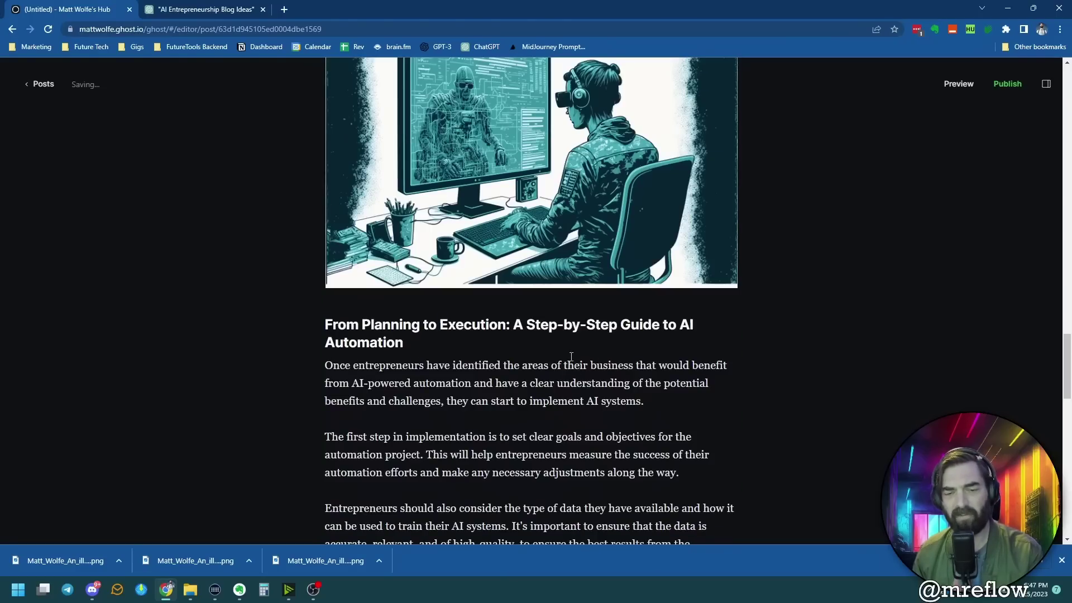
{"action": "scroll", "coordinate": [489, 108], "scroll_direction": "up", "scroll_amount": 1}
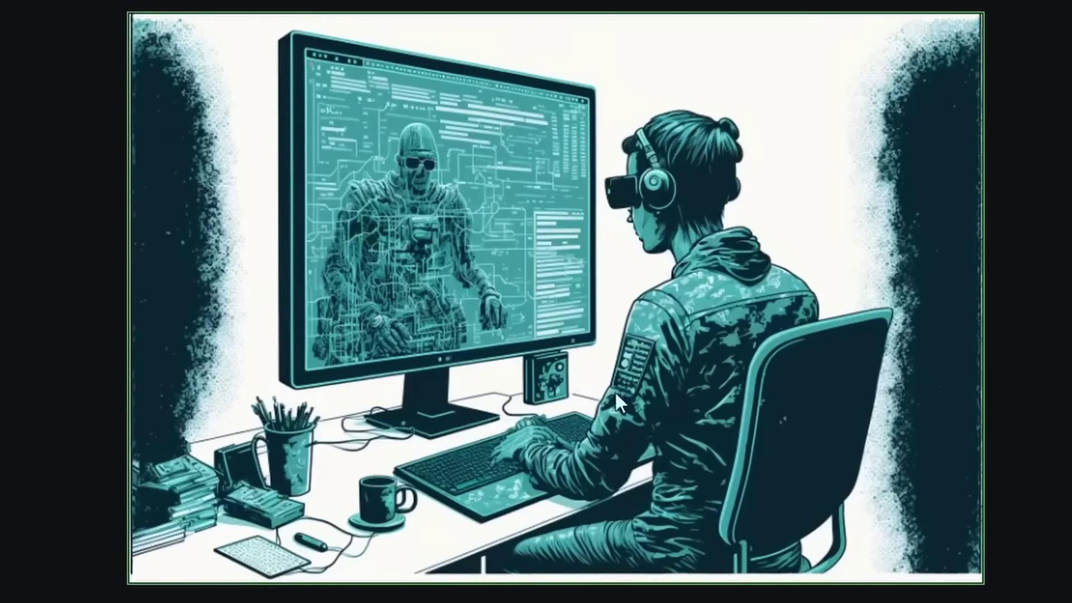
{"action": "scroll", "coordinate": [726, 371], "scroll_direction": "down", "scroll_amount": 4}
{"action": "scroll", "coordinate": [725, 371], "scroll_direction": "up", "scroll_amount": 4}
{"action": "scroll", "coordinate": [851, 383], "scroll_direction": "down", "scroll_amount": 15}
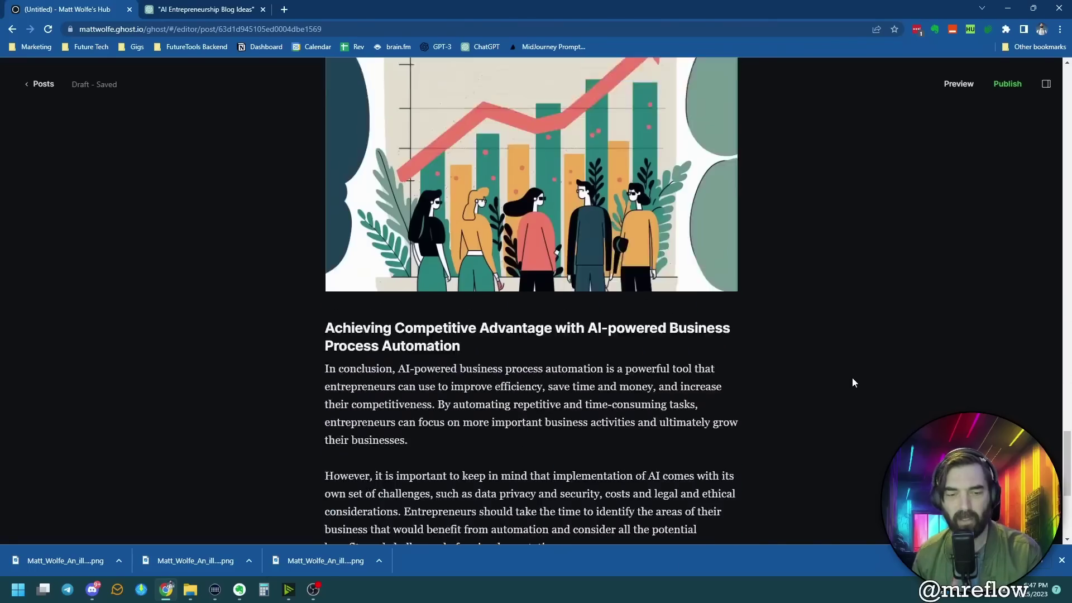
{"action": "scroll", "coordinate": [851, 383], "scroll_direction": "down", "scroll_amount": 2}
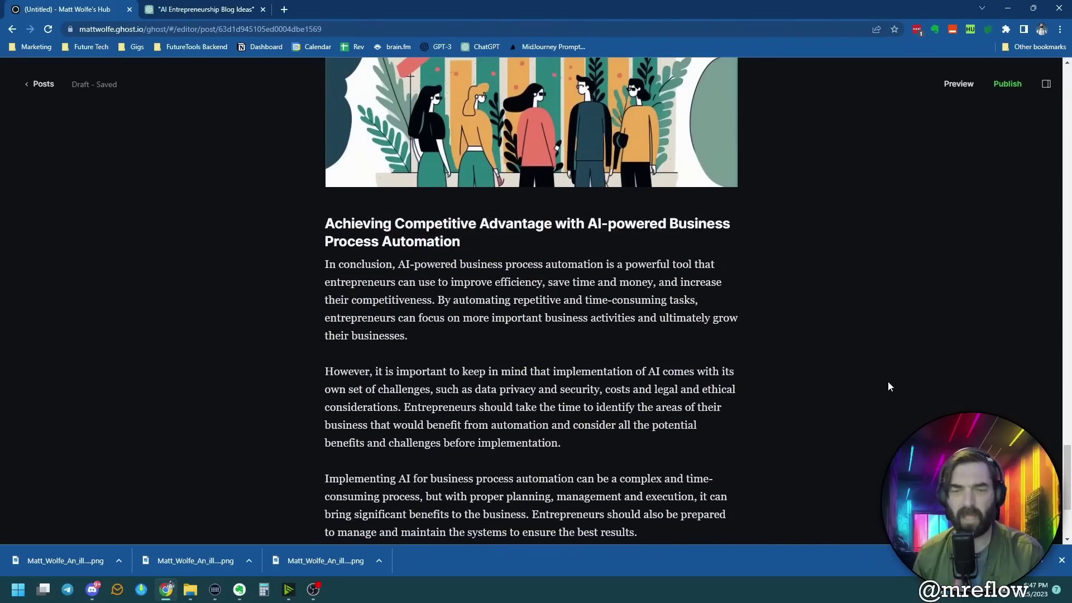
{"action": "scroll", "coordinate": [884, 394], "scroll_direction": "up", "scroll_amount": 4}
{"action": "left_click", "coordinate": [443, 272]}
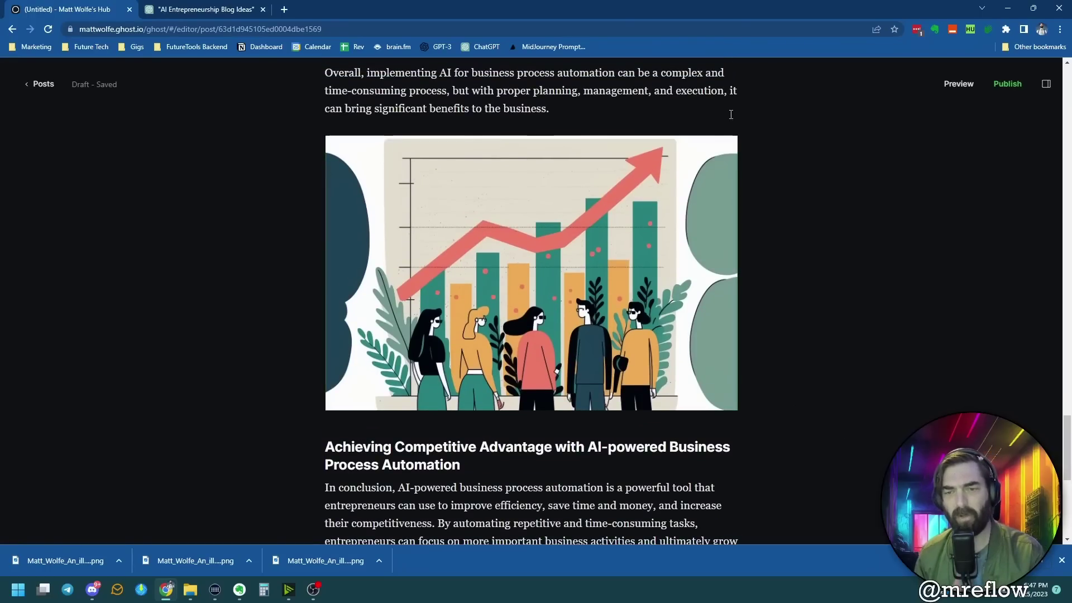
Add a "Frequently Asked Questions" heading after the post's last paragraph.
{"action": "scroll", "coordinate": [546, 507], "scroll_direction": "down", "scroll_amount": 7}
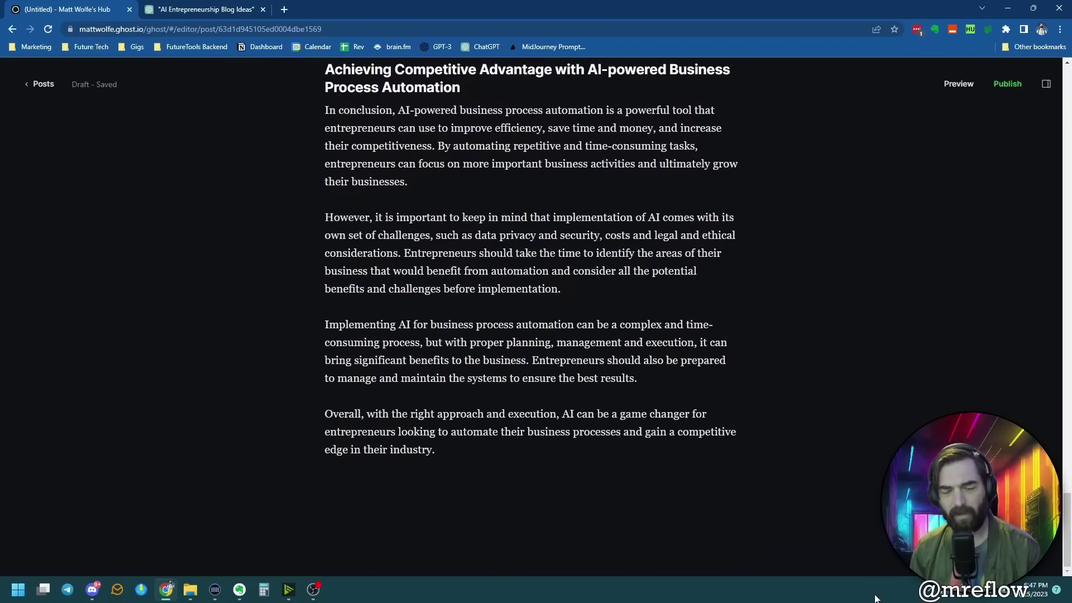
{"action": "key", "text": "Return"}
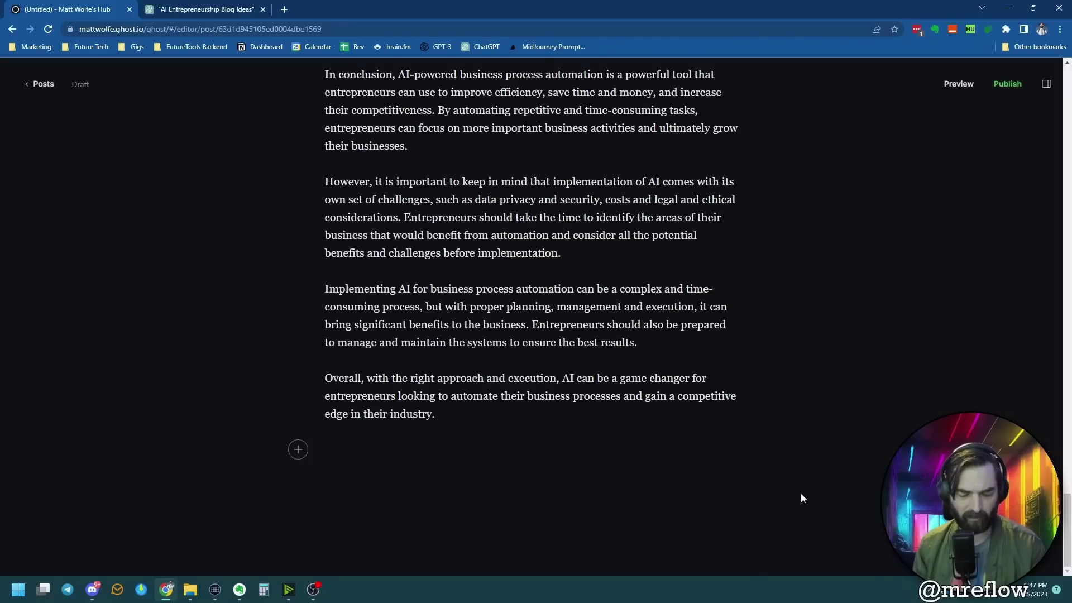
{"action": "type", "text": "Frequently"}
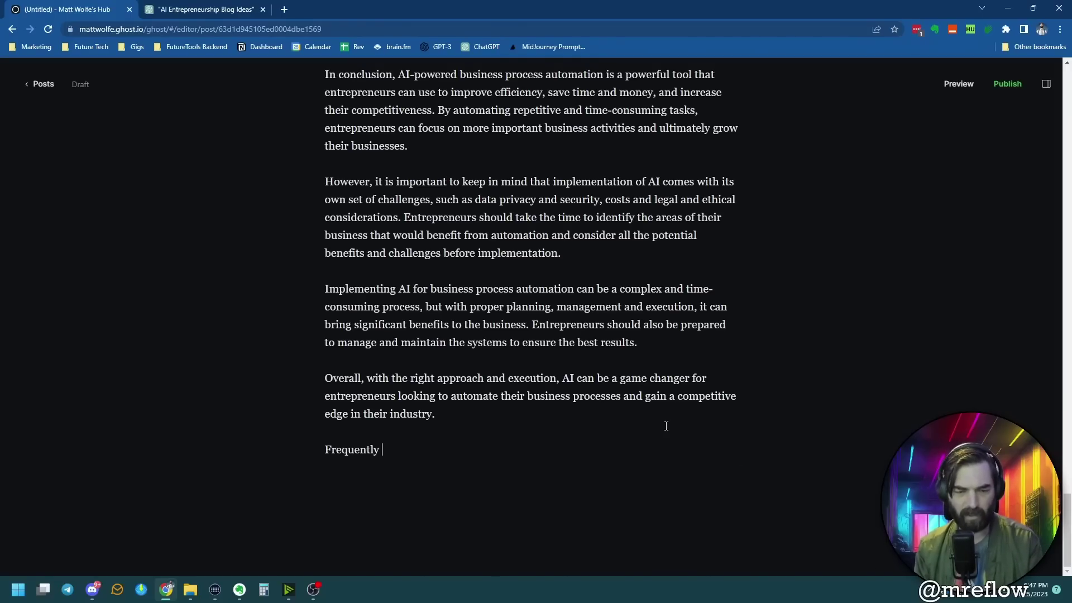
{"action": "type", "text": " Asked Questions"}
{"action": "triple_click", "coordinate": [455, 450]}
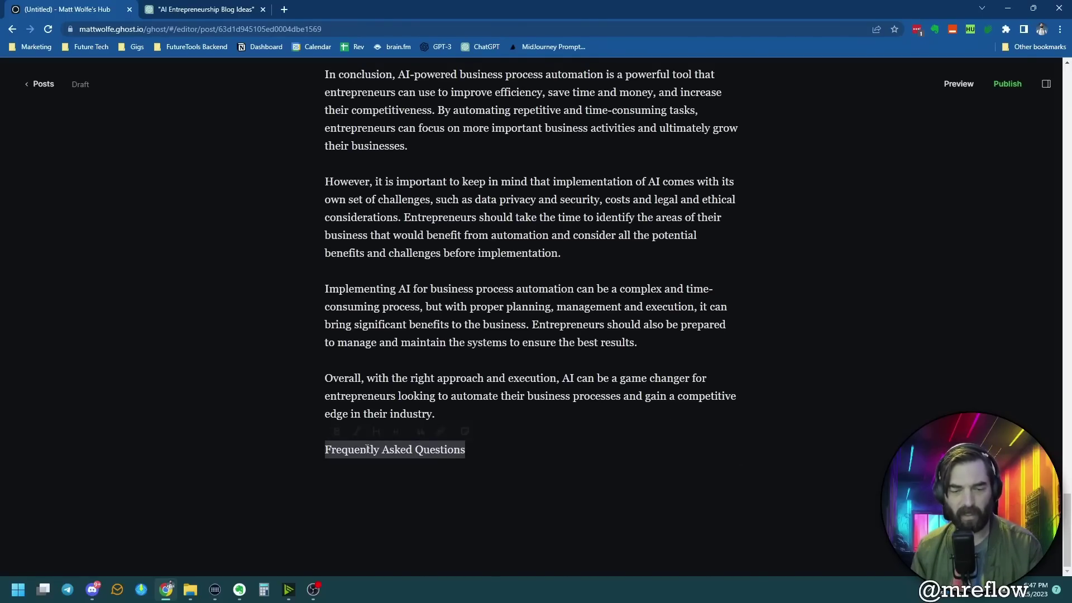
{"action": "left_click", "coordinate": [396, 438]}
{"action": "left_click", "coordinate": [539, 476]}
Switch to ChatGPT and ask it to "Write an FAQ and answer the questions for the above blog".
{"action": "left_click", "coordinate": [233, 9]}
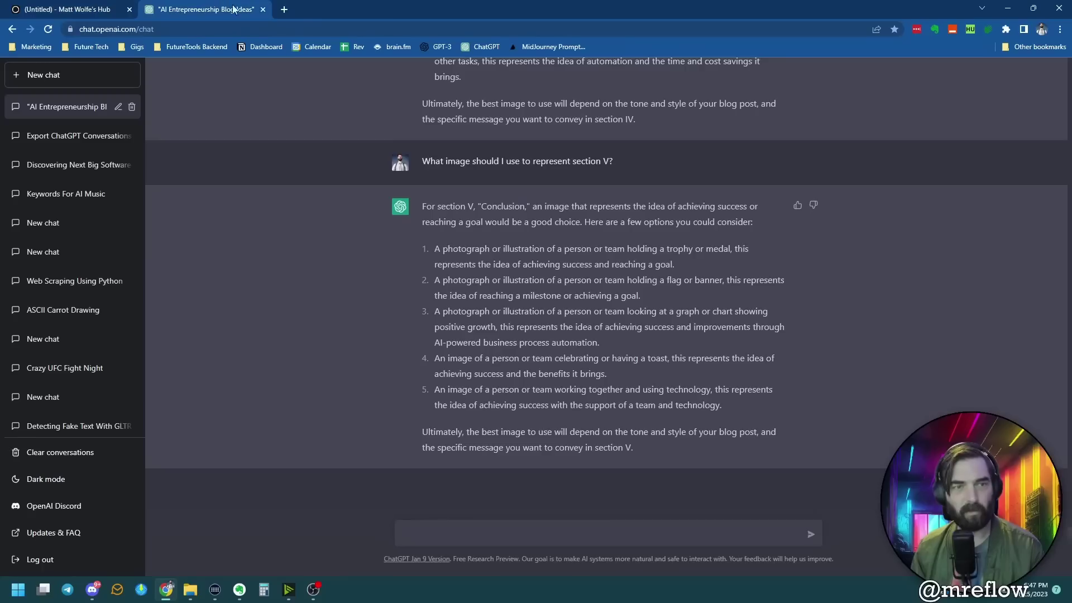
{"action": "type", "text": "Write an FAW"}
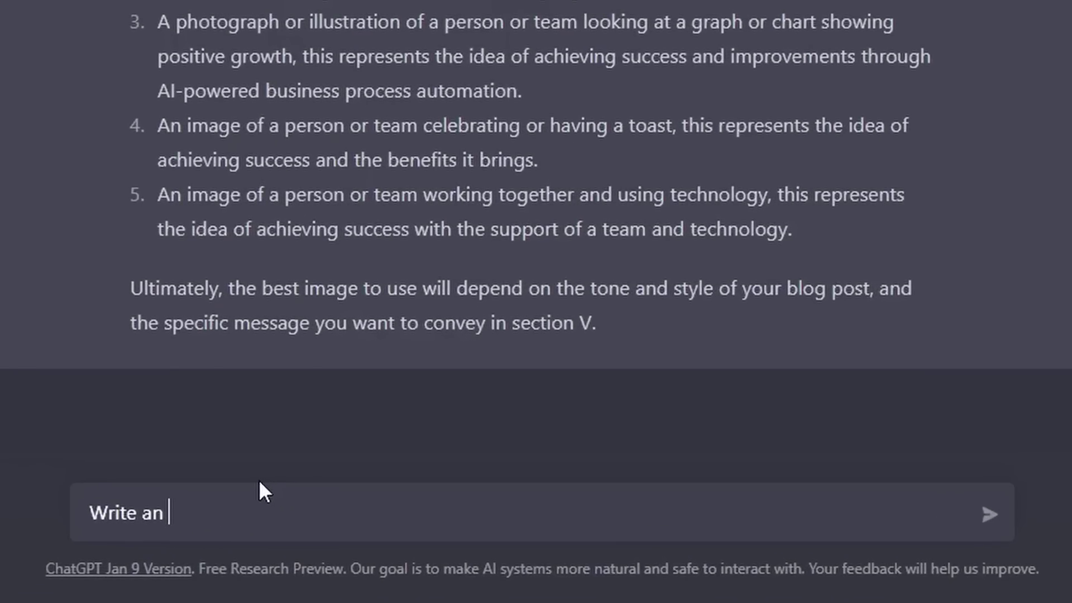
{"action": "key", "text": "BackSpace"}
{"action": "type", "text": "Q anbd"}
{"action": "key", "text": "BackSpace"}
{"action": "key", "text": "BackSpace"}
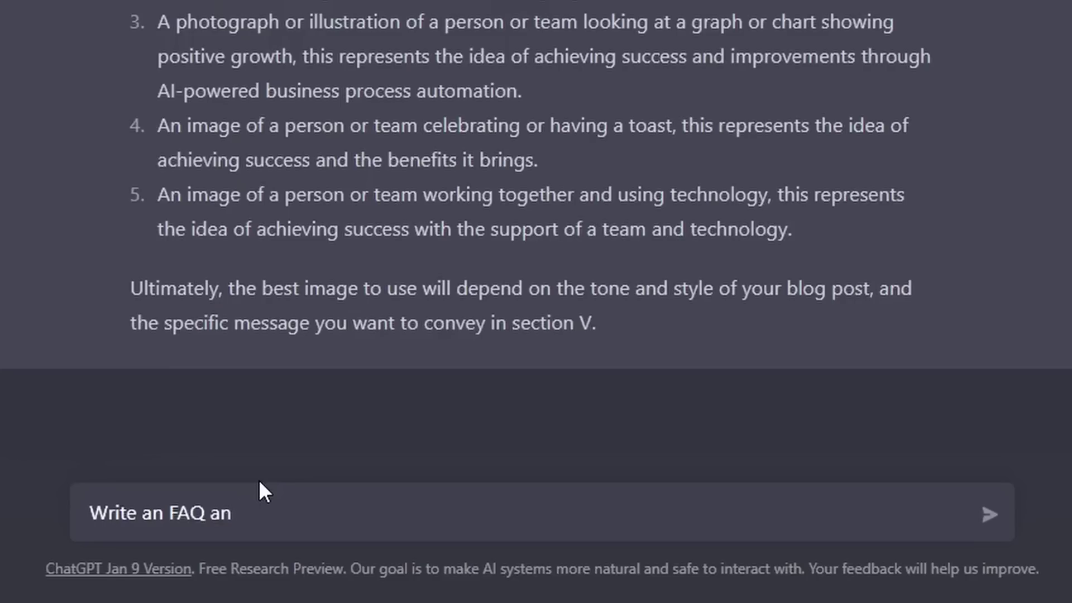
{"action": "type", "text": "d answer the questions for the above blog"}
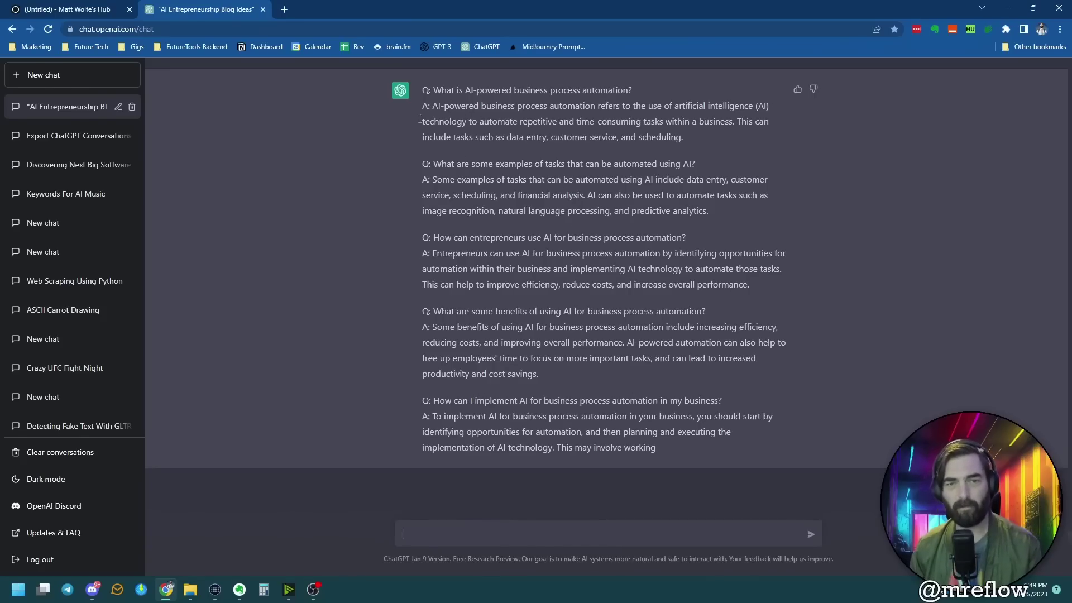
Copy ChatGPT's generated questions and answers into Ghost beneath the "Frequently Asked Questions" heading.
{"action": "left_click_drag", "start_coordinate": [729, 457], "coordinate": [399, 7]}
{"action": "key", "text": "ctrl+c"}
{"action": "left_click", "coordinate": [73, 7]}
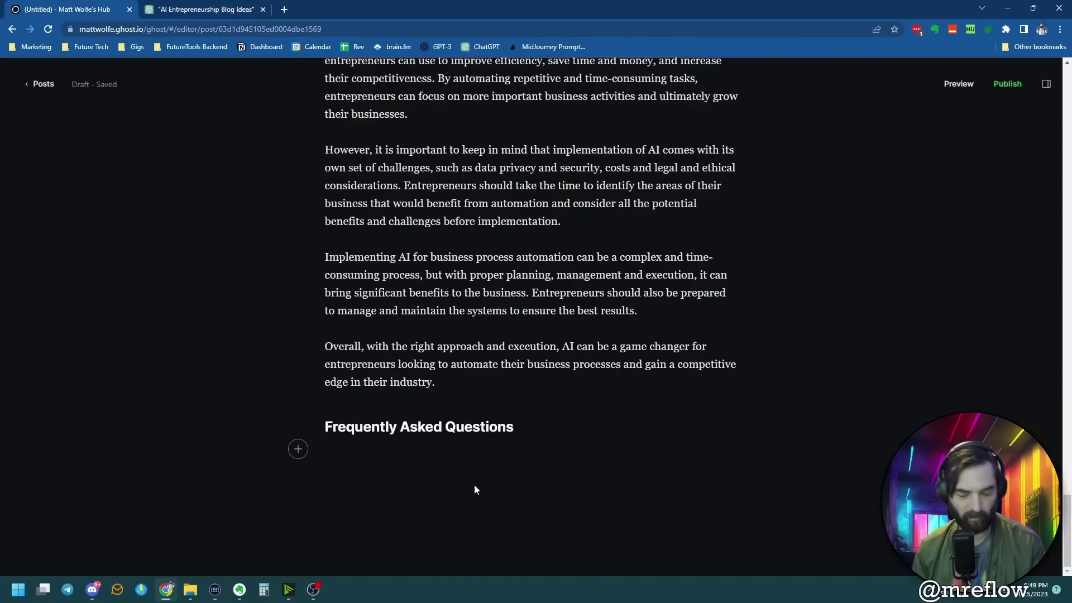
{"action": "key", "text": "ctrl+v"}
Split each of the five FAQ entries so that its answer starts a separate paragraph below the question.
{"action": "left_click", "coordinate": [709, 505]}
{"action": "key", "text": "Return"}
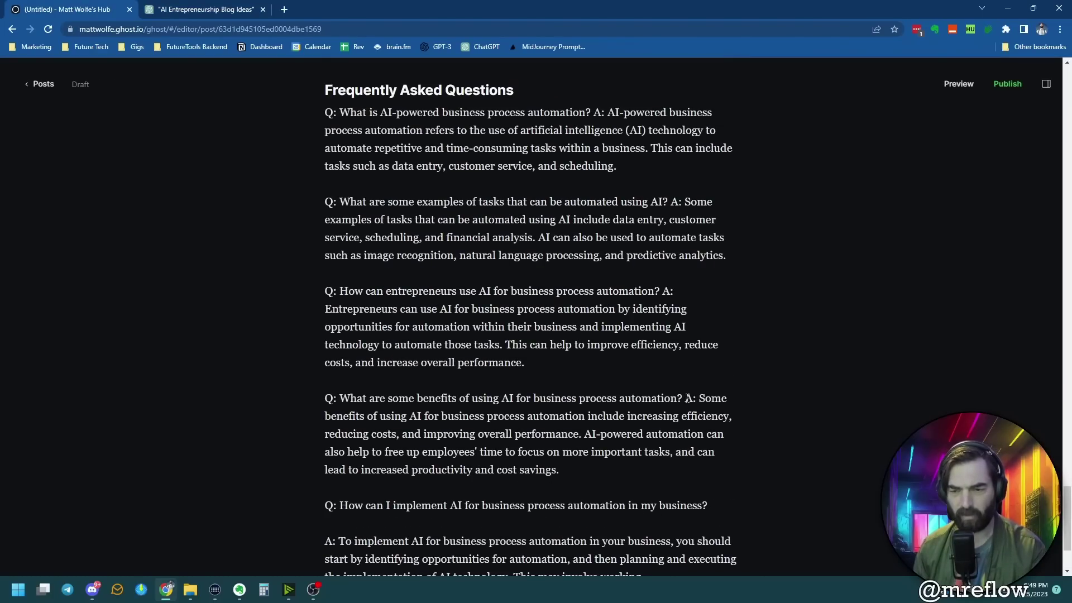
{"action": "left_click", "coordinate": [686, 398]}
{"action": "key", "text": "Return"}
{"action": "left_click", "coordinate": [665, 291]}
{"action": "key", "text": "Return"}
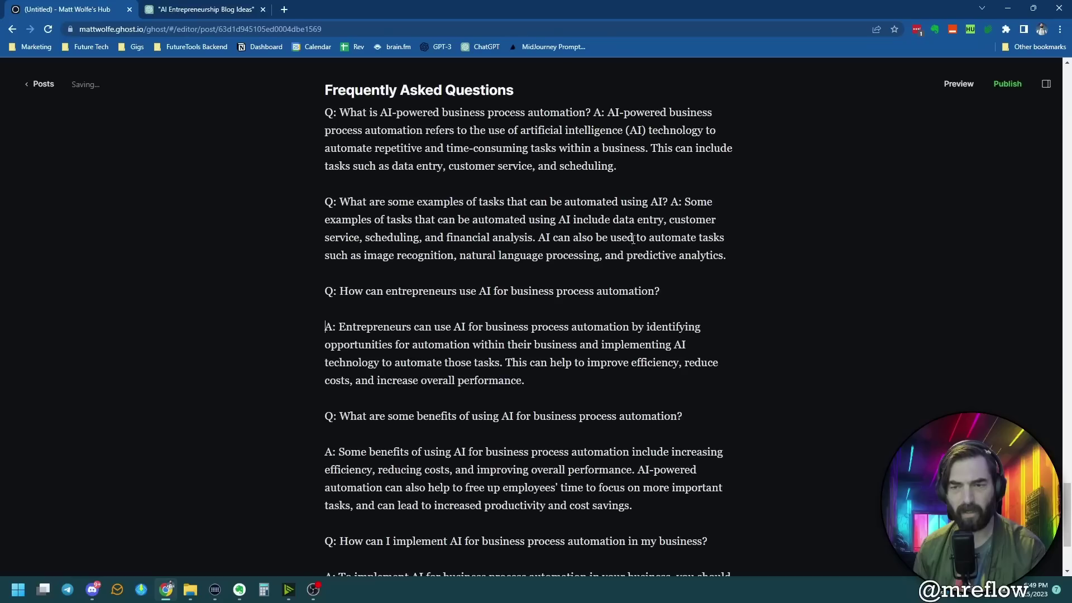
{"action": "left_click", "coordinate": [672, 201]}
{"action": "key", "text": "Return"}
{"action": "scroll", "coordinate": [672, 201], "scroll_direction": "up", "scroll_amount": 2}
{"action": "left_click", "coordinate": [596, 224]}
{"action": "key", "text": "Return"}
Make the FAQ questions bold and the answers italic, and start a new paragraph after the last answer.
{"action": "triple_click", "coordinate": [317, 224]}
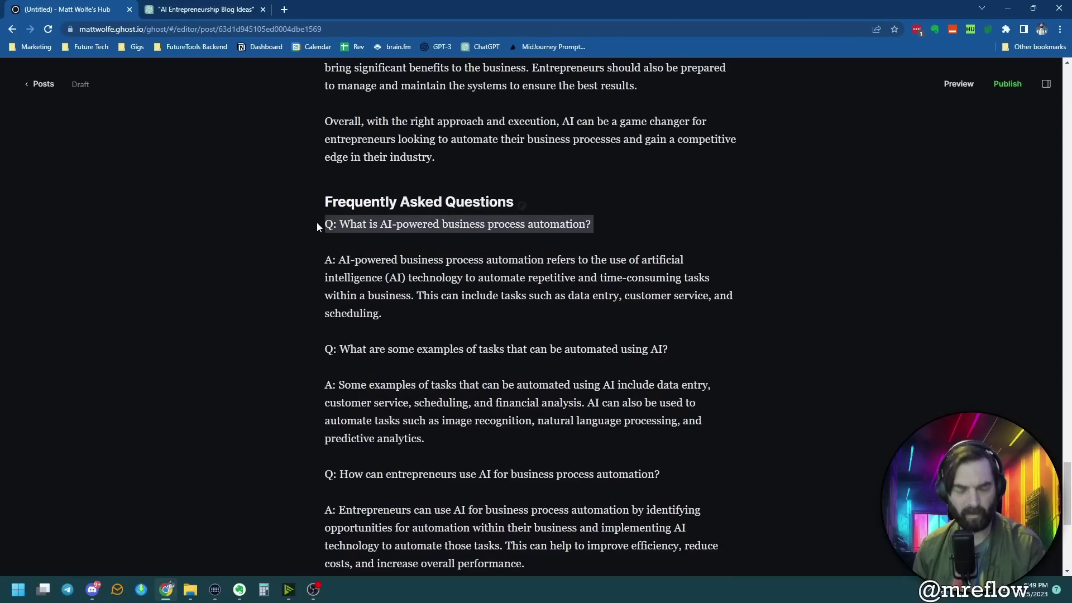
{"action": "key", "text": "ctrl+b"}
{"action": "triple_click", "coordinate": [278, 380]}
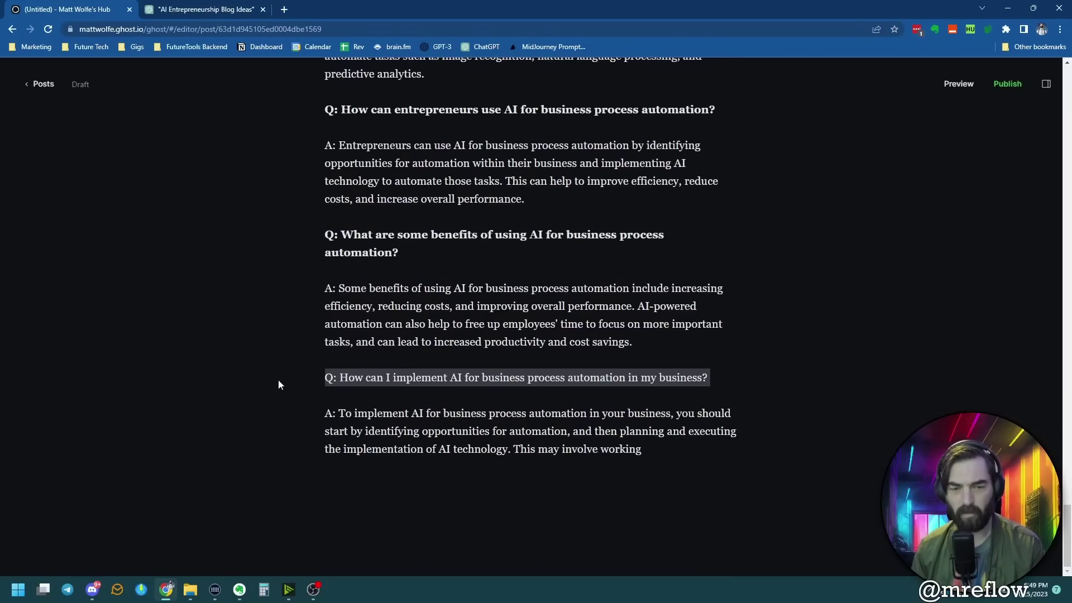
{"action": "key", "text": "ctrl+b"}
{"action": "triple_click", "coordinate": [315, 431]}
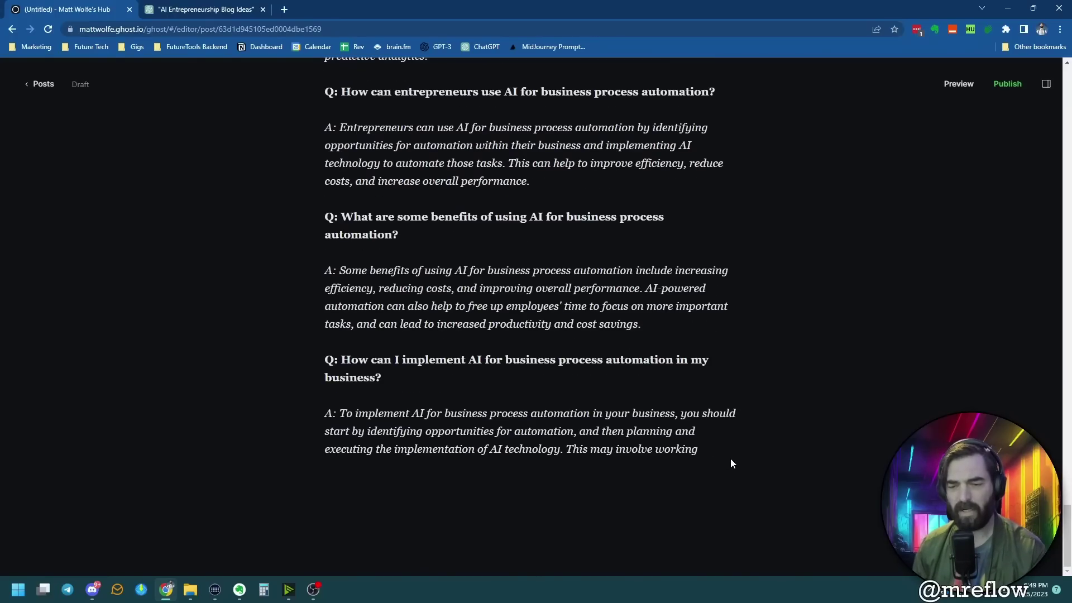
{"action": "key", "text": "Return"}
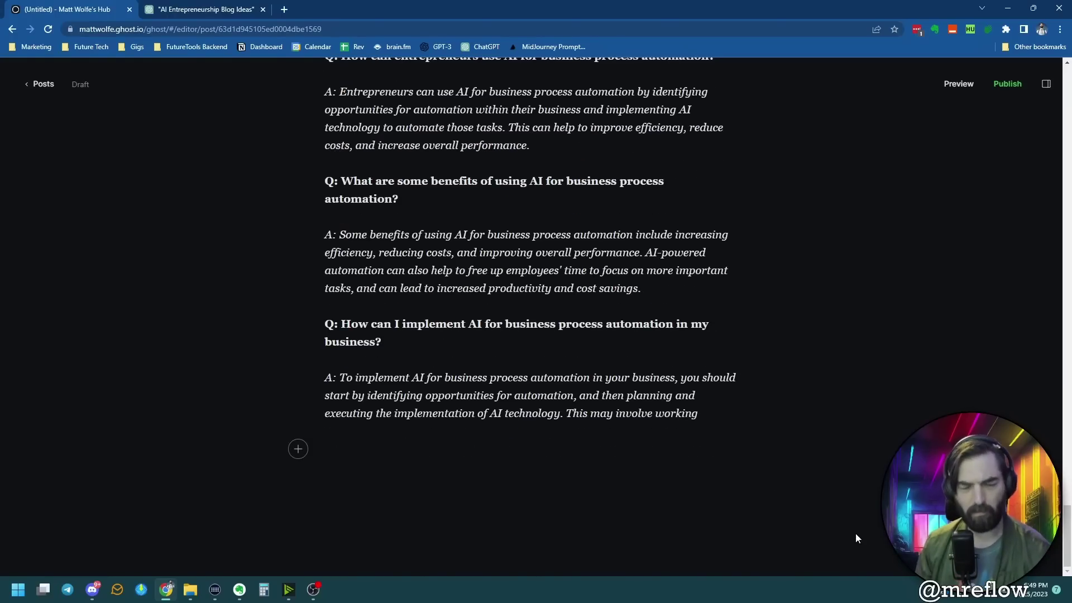
Switch to ChatGPT and ask for a witty byline about the author, a YouTuber, blogger and tech nerd covering cool tech tools for 15 years.
{"action": "key", "text": "ctrl+Tab"}
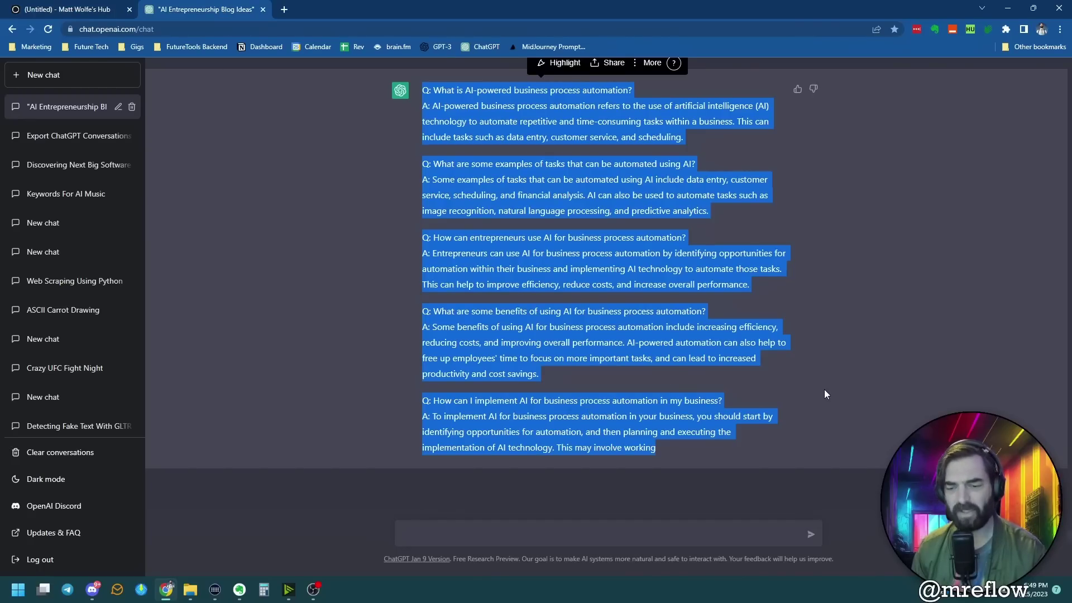
{"action": "left_click", "coordinate": [753, 498]}
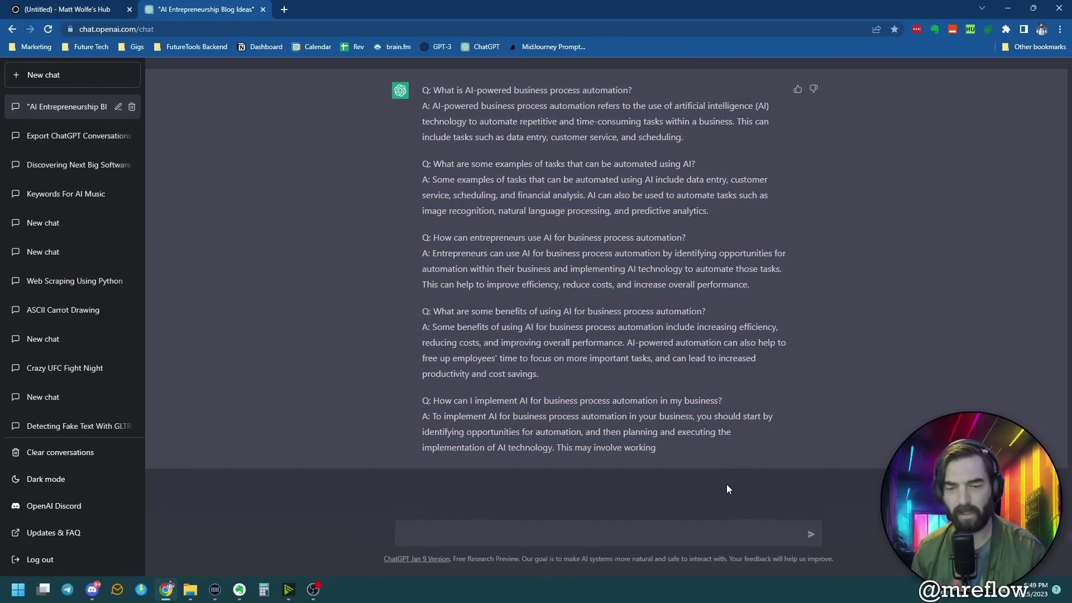
{"action": "left_click", "coordinate": [493, 525]}
{"action": "type", "text": "Write a witty author byline about Matt Wolfe, a YouTuber, blogger, and tech nerd who's been talking about cool tech tools for the better part of the past 15-years."}
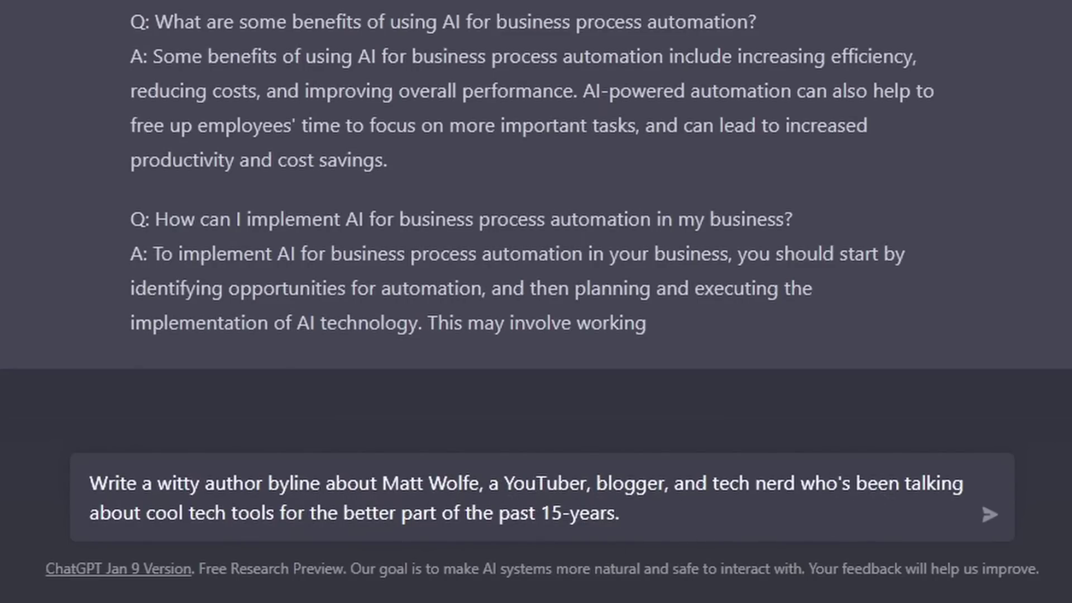
{"action": "key", "text": "Return"}
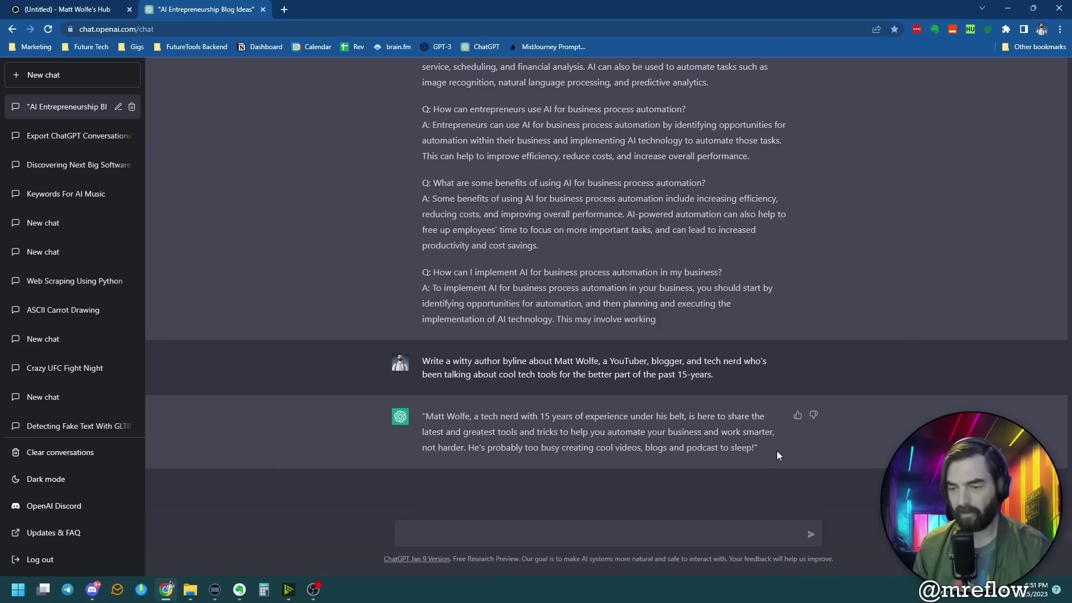
Add an "About" line with the author's name at the end of the Ghost post and copy ChatGPT's byline beneath it.
{"action": "left_click_drag", "start_coordinate": [993, 414], "coordinate": [111, 336]}
{"action": "key", "text": "ctrl+c"}
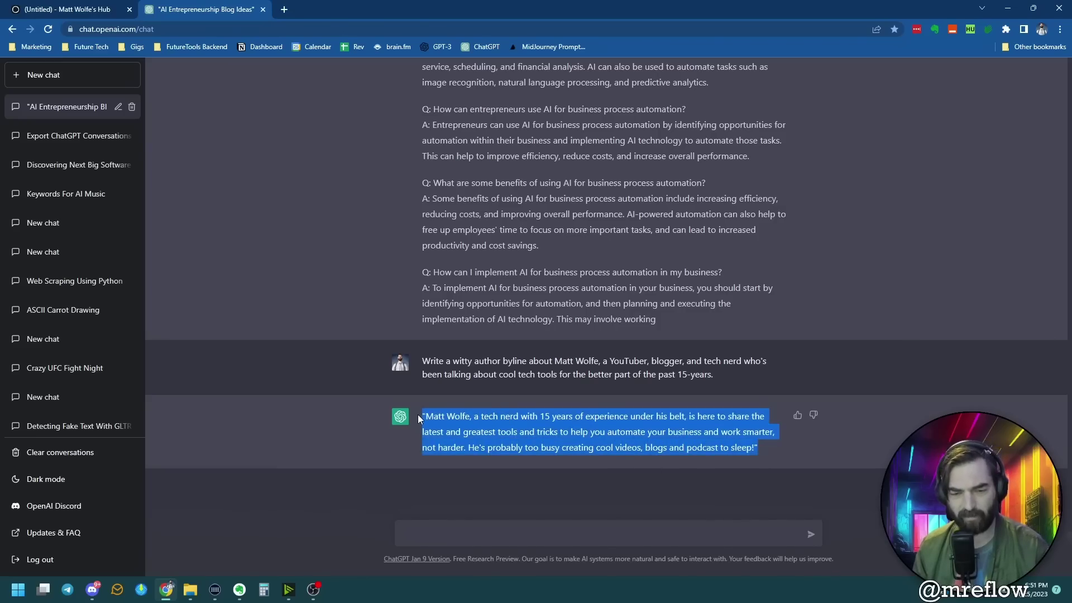
{"action": "key", "text": "ctrl+shift+Tab"}
{"action": "type", "text": "AButt Matt Wolfe"}
{"action": "key", "text": "Return"}
{"action": "key", "text": "ctrl+v"}
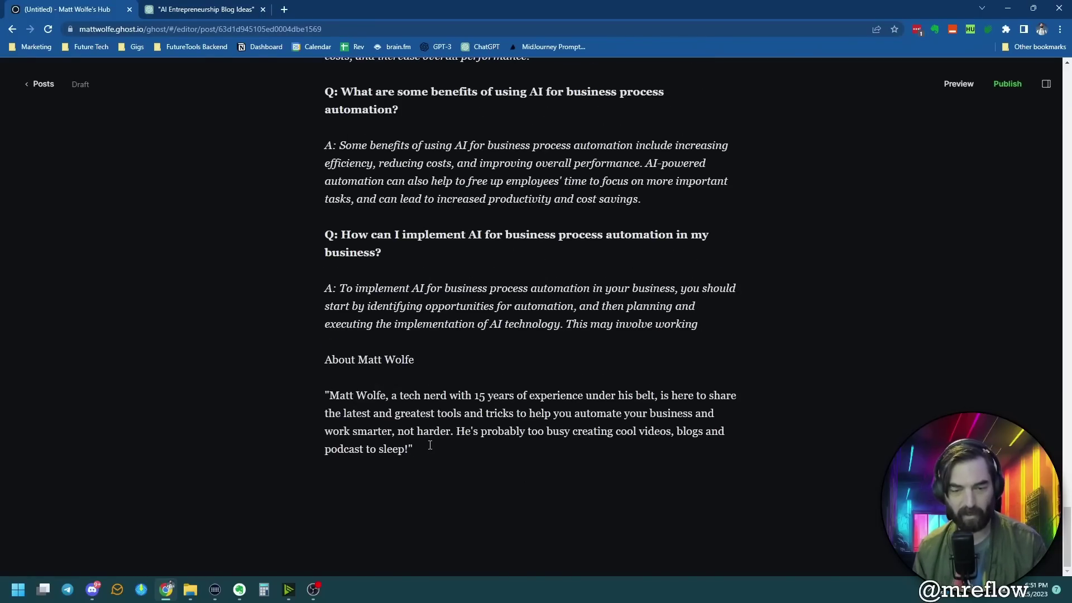
Italicize the author byline and turn the "About" line above it into a heading.
{"action": "left_click_drag", "start_coordinate": [430, 445], "coordinate": [326, 394]}
{"action": "key", "text": "ctrl+i"}
{"action": "left_click_drag", "start_coordinate": [414, 360], "coordinate": [283, 355]}
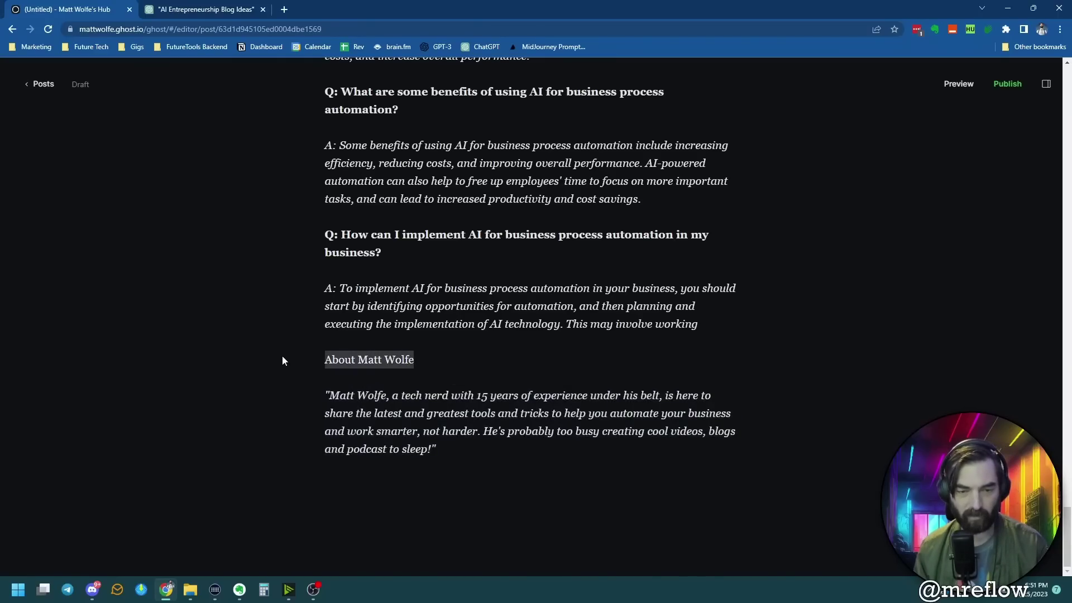
{"action": "left_click", "coordinate": [395, 340]}
{"action": "left_click", "coordinate": [628, 517]}
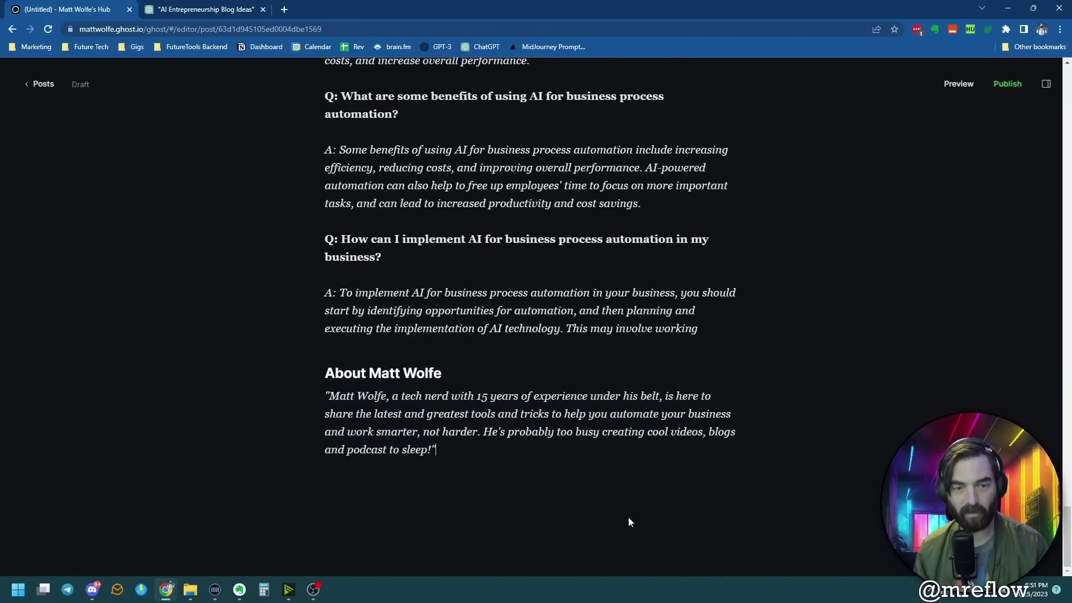
Review the assembled Ghost post from the closing byline to the empty title, checking its sections, images and FAQ.
{"action": "scroll", "coordinate": [535, 521], "scroll_direction": "up", "scroll_amount": 4}
{"action": "scroll", "coordinate": [546, 513], "scroll_direction": "up", "scroll_amount": 20}
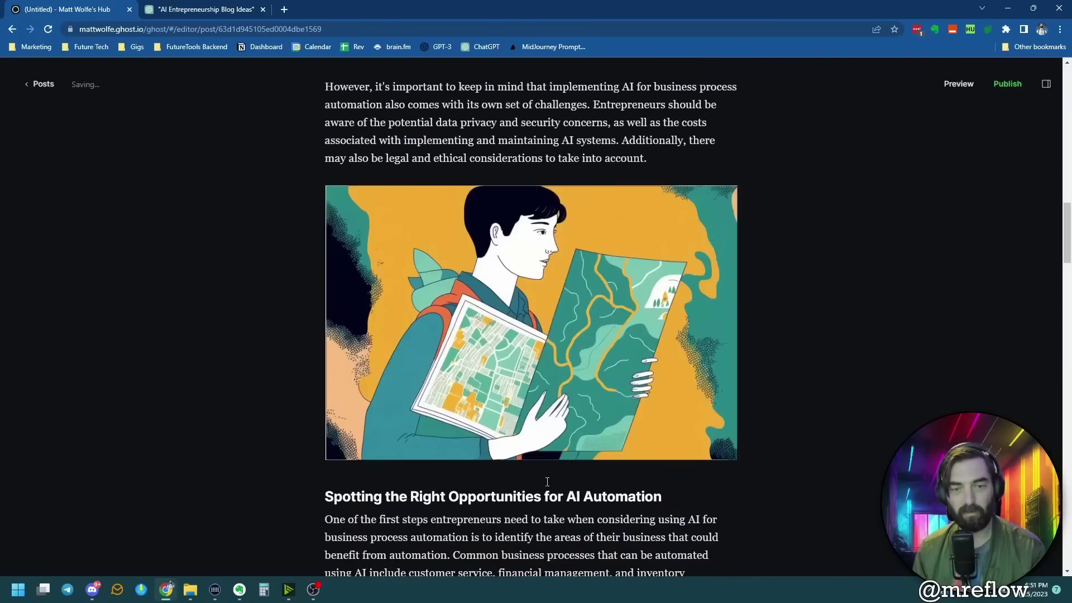
{"action": "scroll", "coordinate": [324, 174], "scroll_direction": "down", "scroll_amount": 2}
{"action": "scroll", "coordinate": [439, 399], "scroll_direction": "down", "scroll_amount": 20}
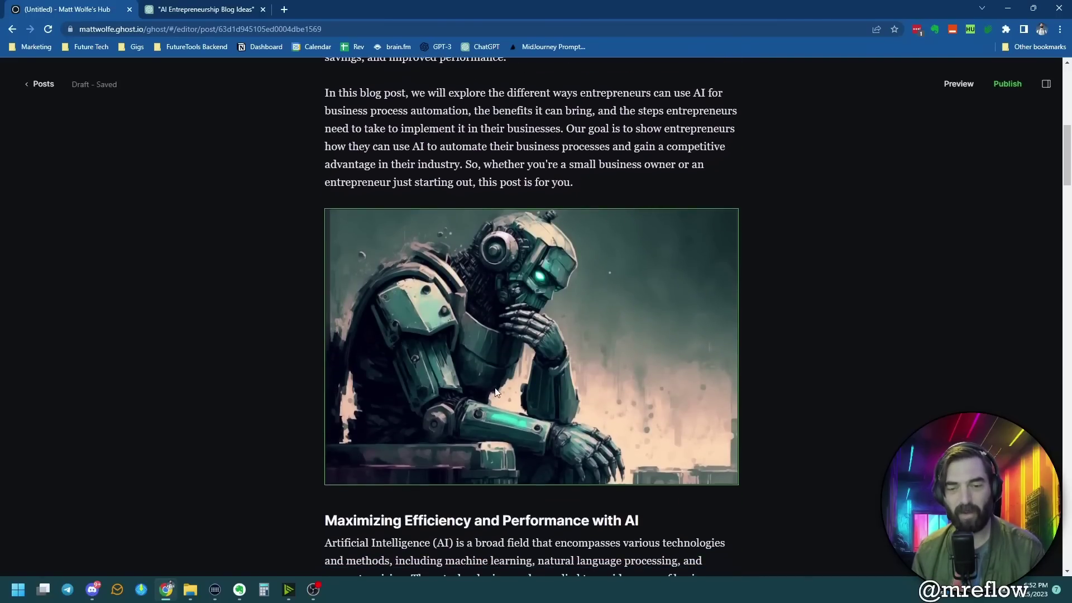
{"action": "scroll", "coordinate": [438, 399], "scroll_direction": "down", "scroll_amount": 20}
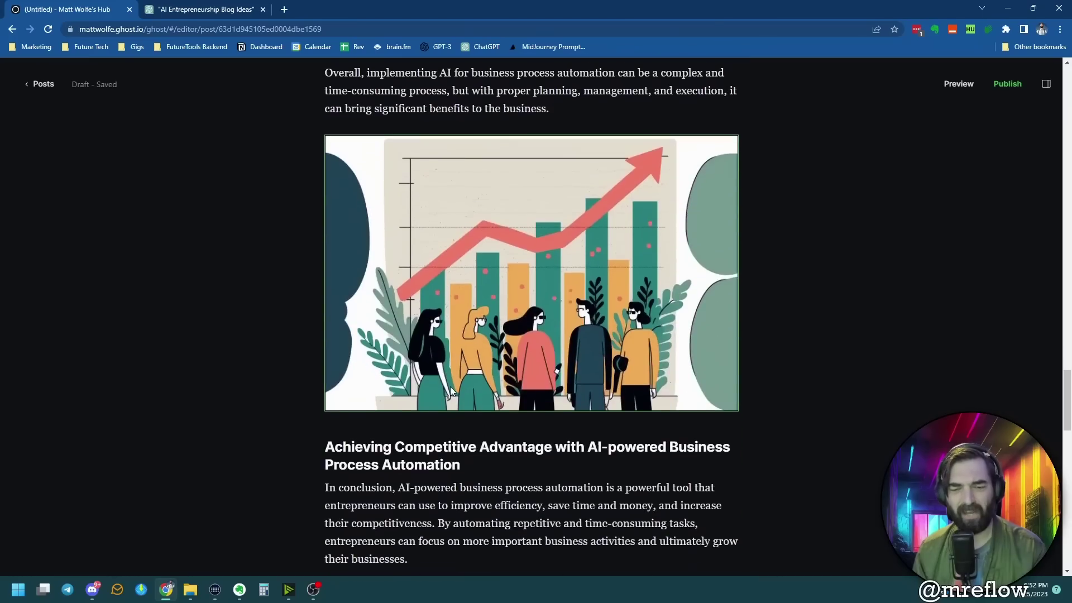
{"action": "scroll", "coordinate": [451, 382], "scroll_direction": "down", "scroll_amount": 8}
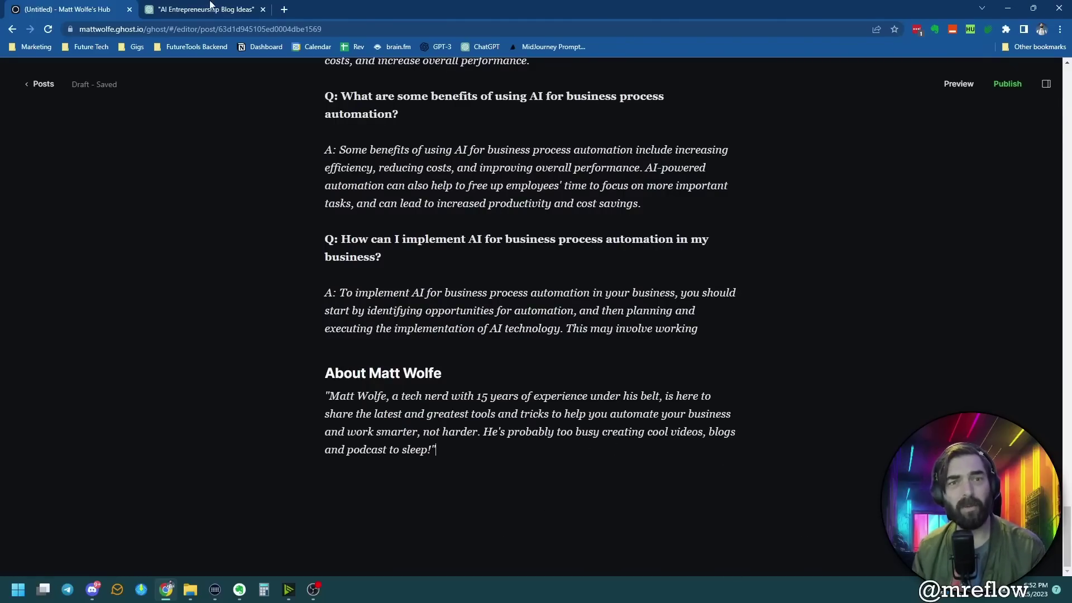
{"action": "left_click", "coordinate": [229, 7]}
{"action": "left_click", "coordinate": [84, 7]}
{"action": "scroll", "coordinate": [412, 249], "scroll_direction": "up", "scroll_amount": 20}
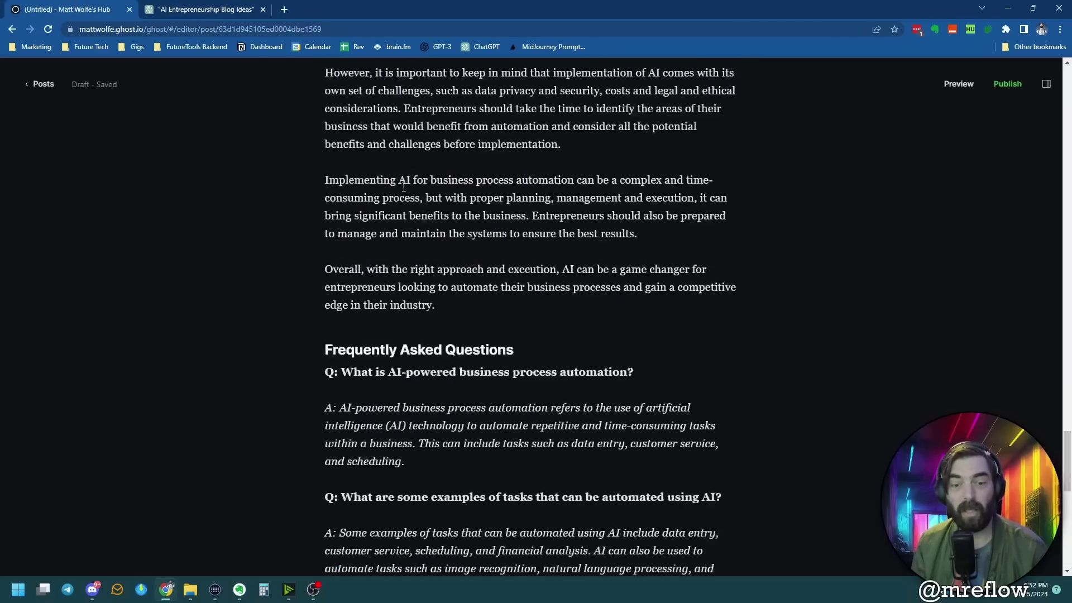
{"action": "scroll", "coordinate": [412, 250], "scroll_direction": "up", "scroll_amount": 20}
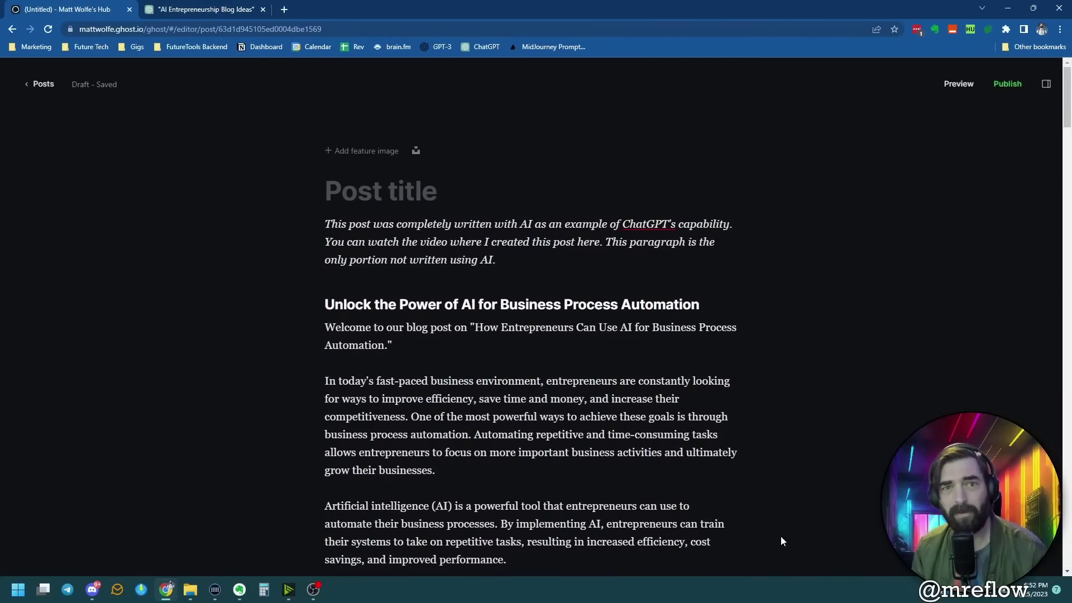
Switch to ChatGPT and ask it to "Write 10 attention grabbing, clickbait titles for the article".
{"action": "left_click", "coordinate": [229, 6]}
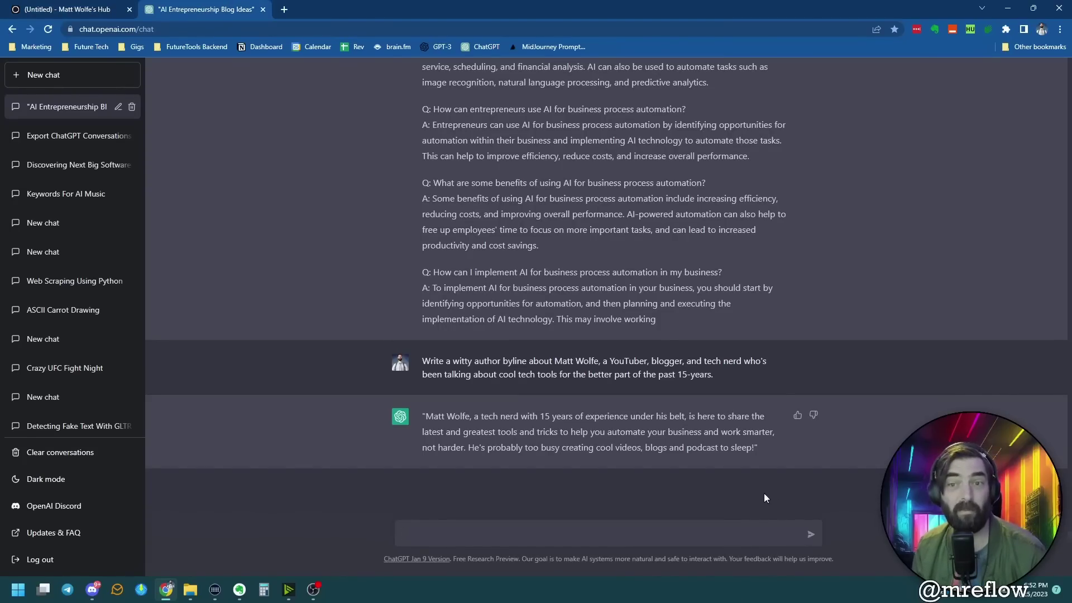
{"action": "left_click", "coordinate": [551, 524]}
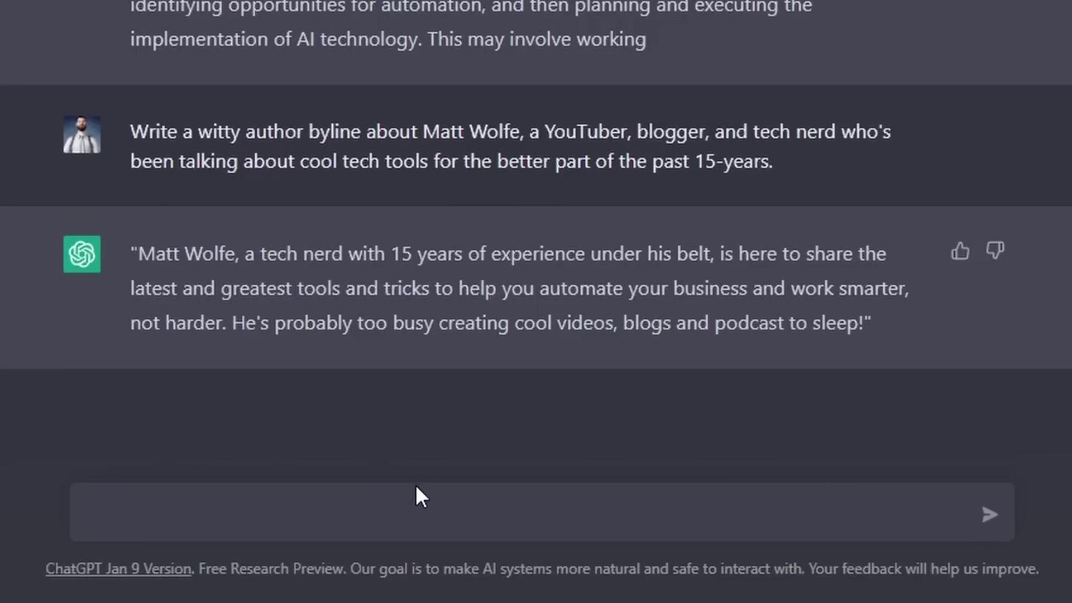
{"action": "type", "text": "Write 10 attention grabbing, clickbait titles for the article"}
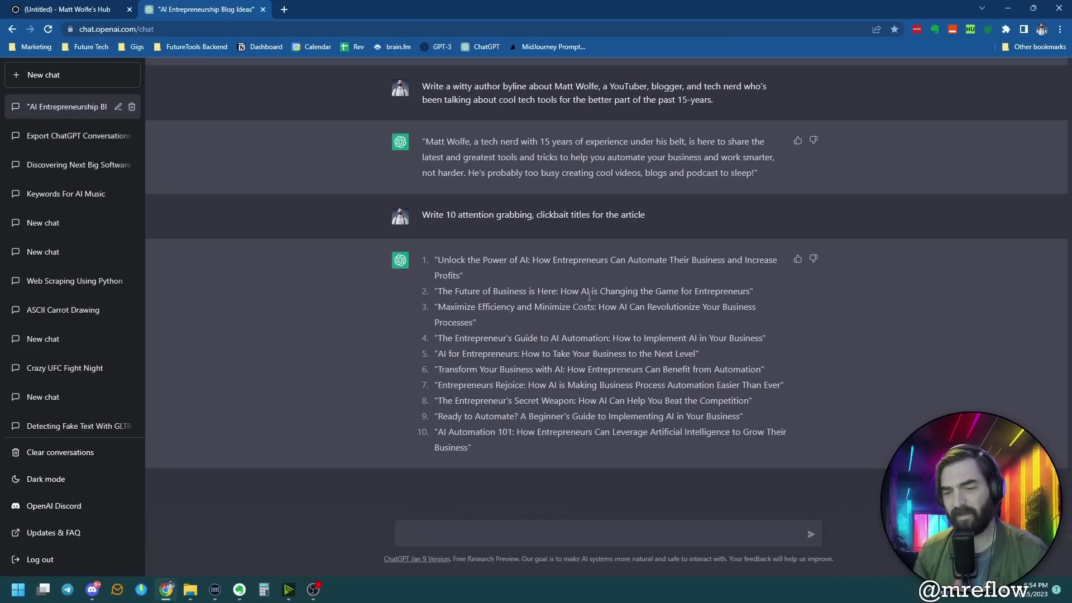
Copy "The Future of Business is Here: How AI is Changing the Game for Entrepreneurs" from ChatGPT into the Ghost post's title.
{"action": "left_click_drag", "start_coordinate": [750, 289], "coordinate": [447, 286]}
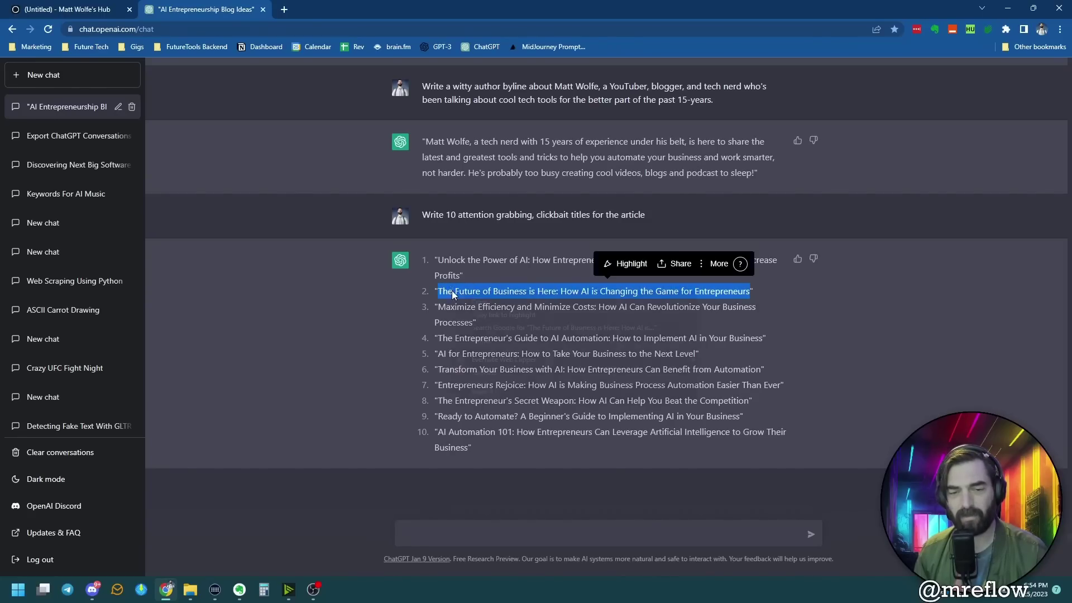
{"action": "key", "text": "ctrl+Page_Up"}
{"action": "right_click", "coordinate": [427, 193]}
{"action": "left_click", "coordinate": [450, 277]}
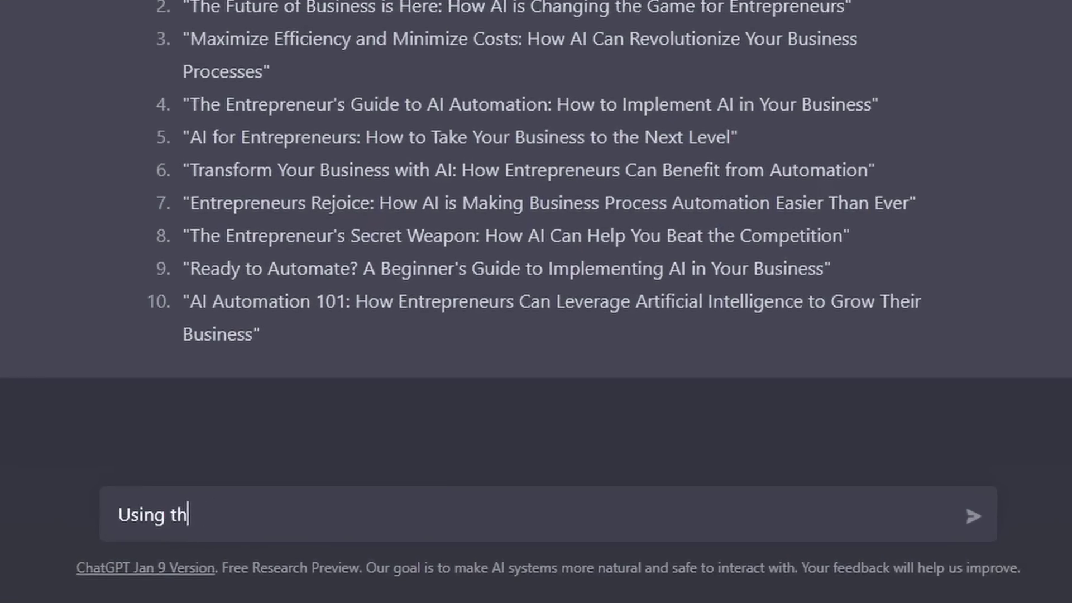
Give ChatGPT the chosen post title and ask it to "Give me 10 descriptive ideas for thumbnail images for the above article".
{"action": "type", "text": "e title \""}
{"action": "type", "text": "The Future of Business is Here: How AI is Changing the Game for Entrepreneurs"}
{"action": "type", "text": "\""}
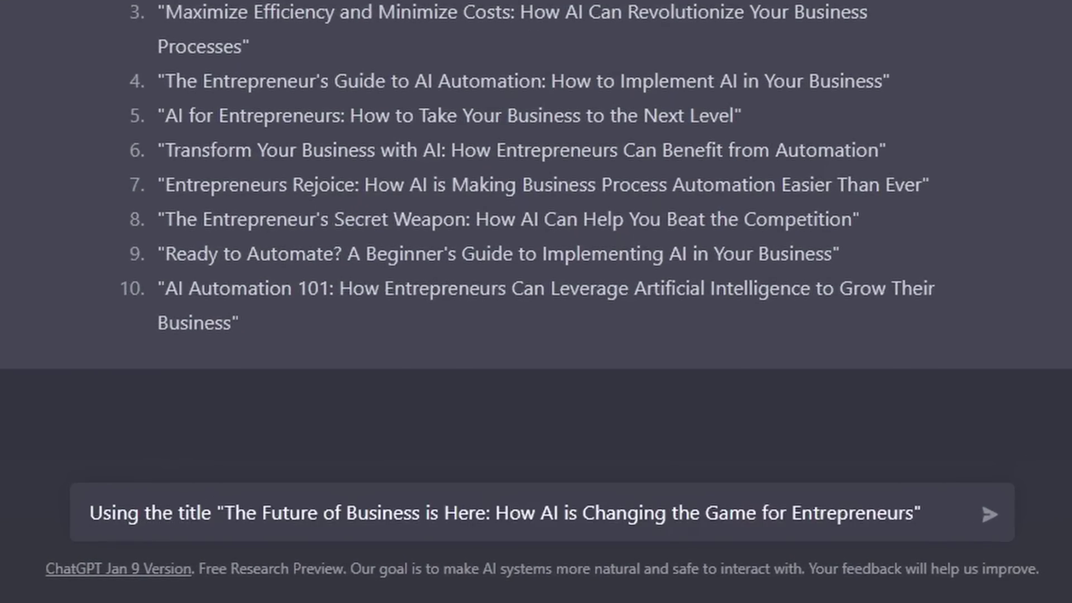
{"action": "key", "text": "shift+Return"}
{"action": "key", "text": "shift+Return"}
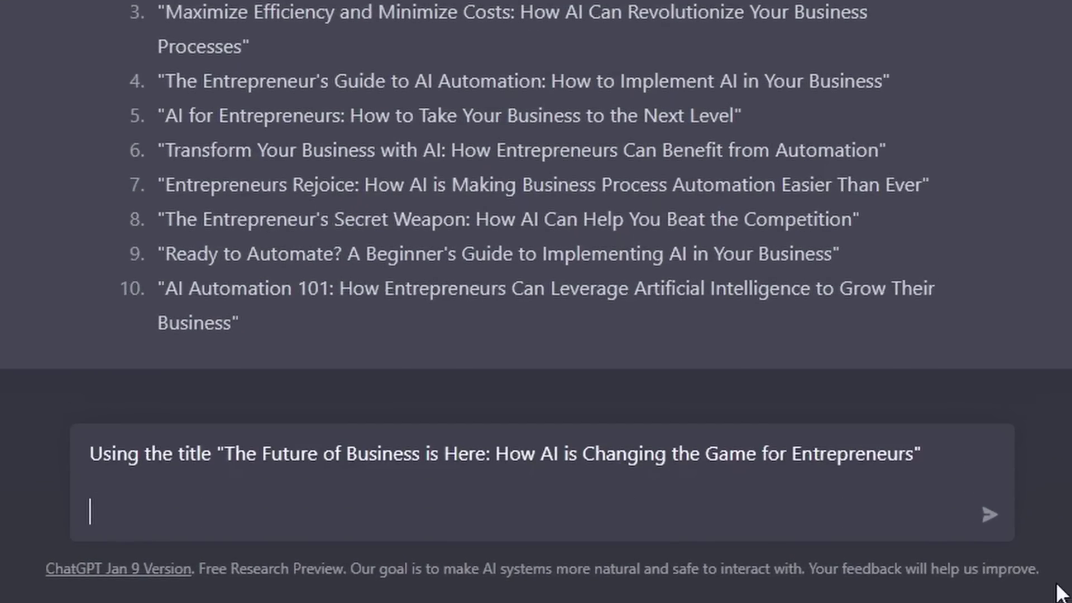
{"action": "type", "text": "Giv"}
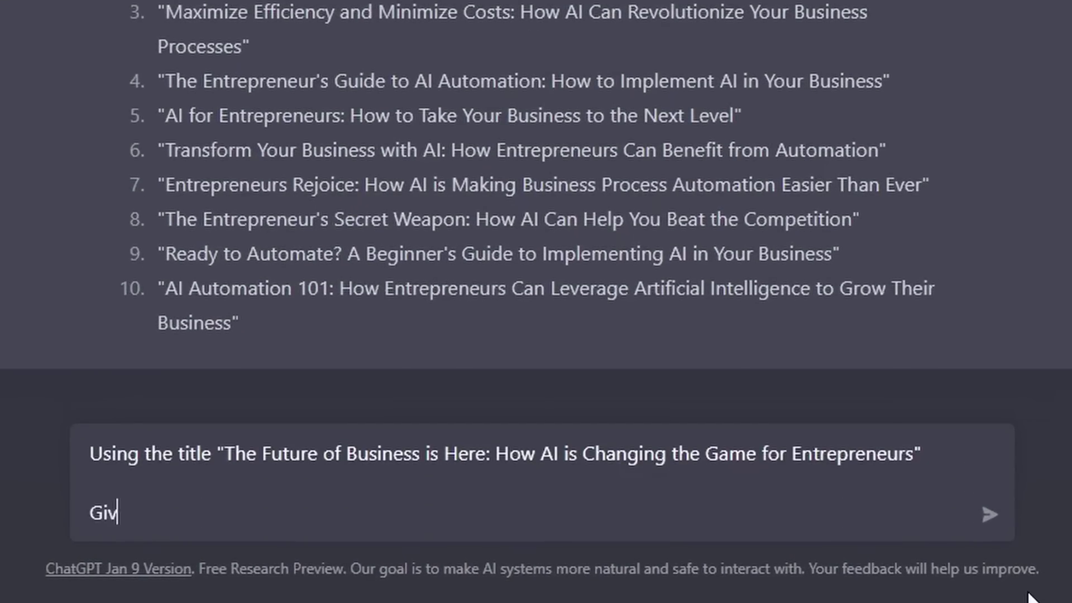
{"action": "type", "text": "e me 10 descripti"}
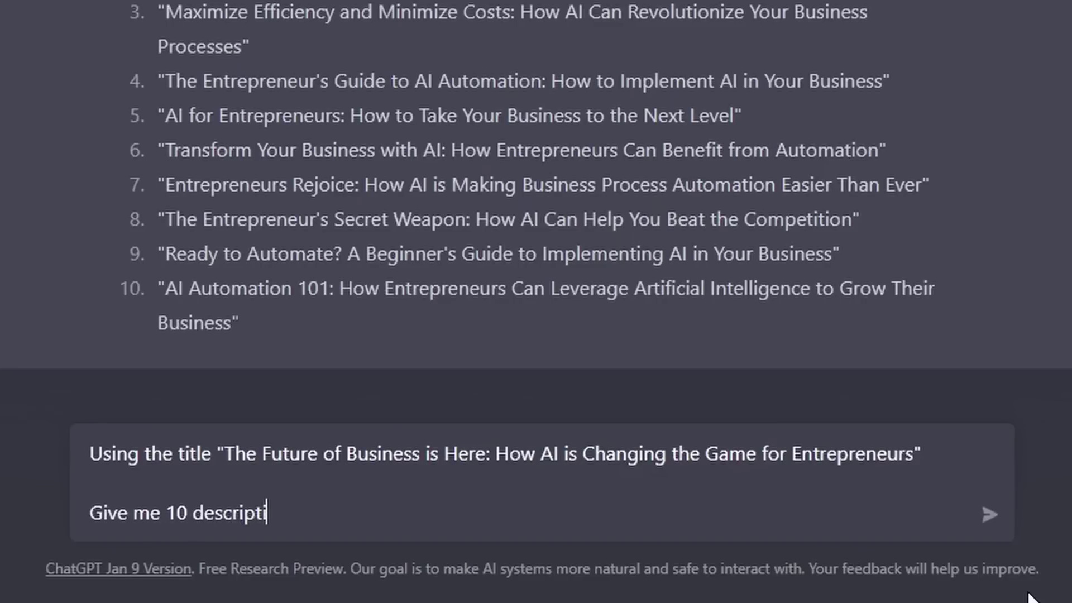
{"action": "type", "text": "ve ideas for thumb"}
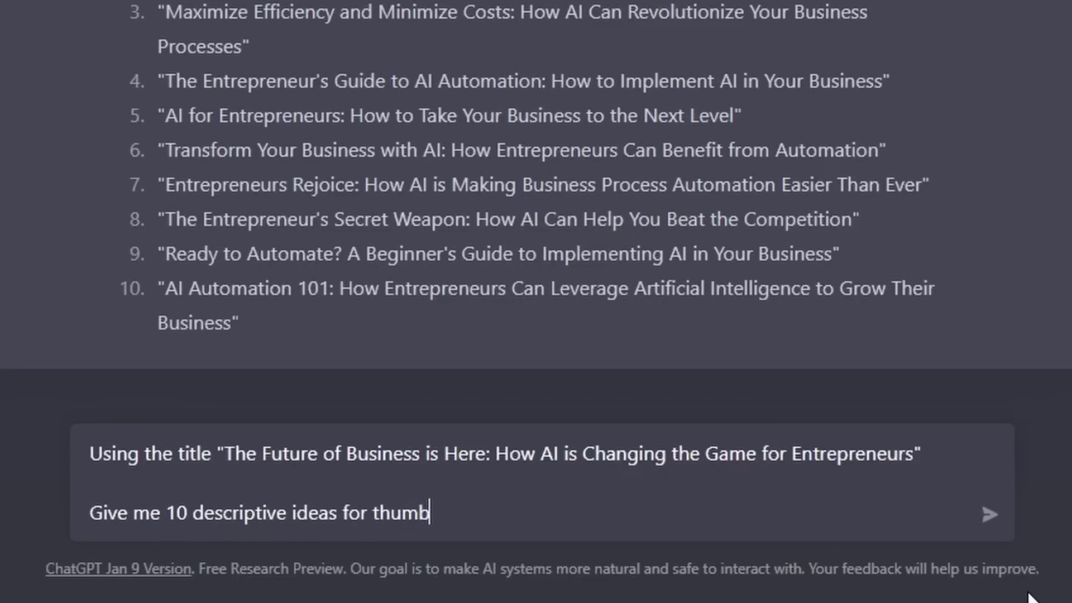
{"action": "type", "text": "nail images for the above art"}
Copy the second thumbnail idea, the illustration of a robot or AI system with a business chart or graph in the background.
{"action": "scroll", "coordinate": [606, 335], "scroll_direction": "down", "scroll_amount": 1}
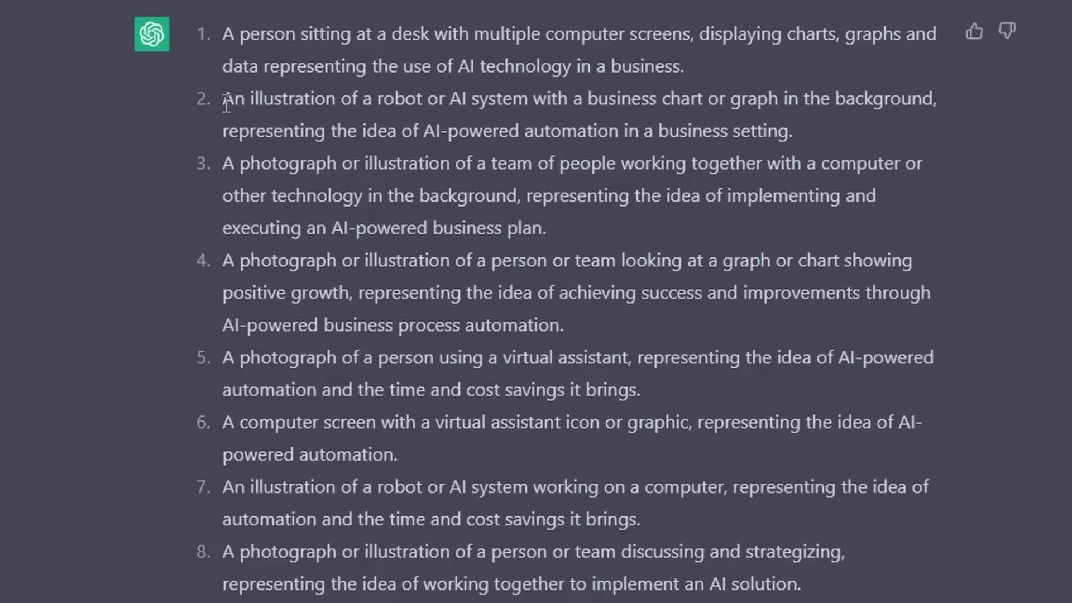
{"action": "left_click_drag", "start_coordinate": [226, 104], "coordinate": [819, 131]}
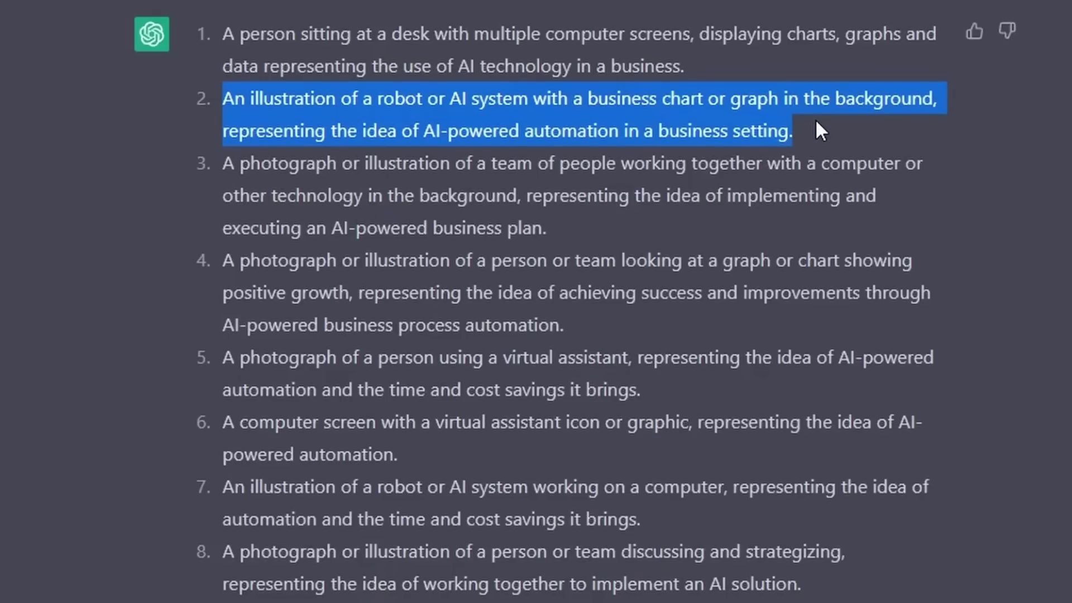
{"action": "left_click_drag", "start_coordinate": [816, 122], "coordinate": [816, 121]}
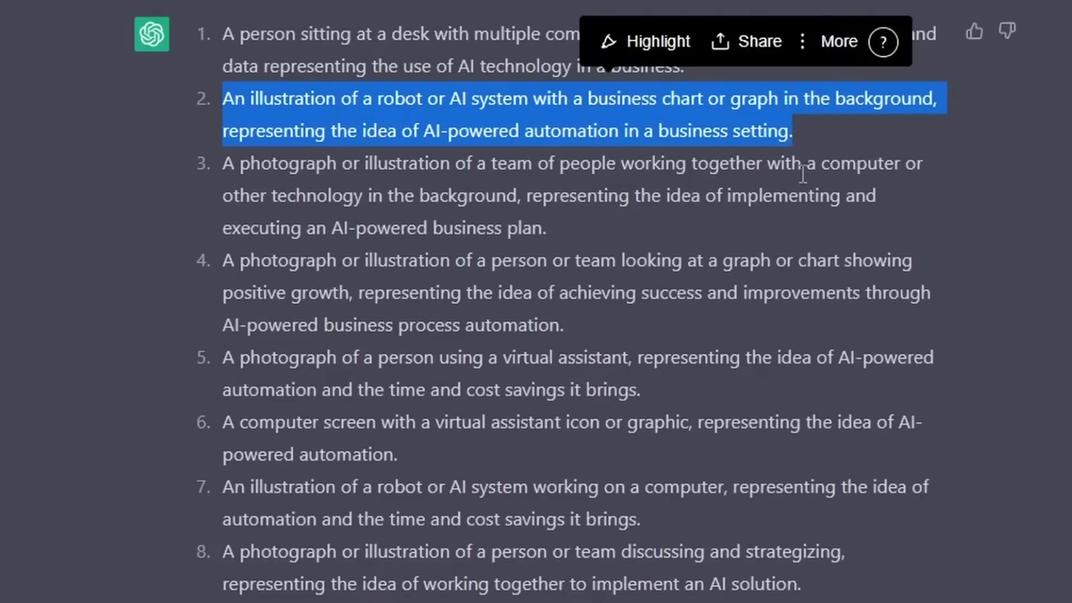
{"action": "left_click_drag", "start_coordinate": [836, 147], "coordinate": [233, 106]}
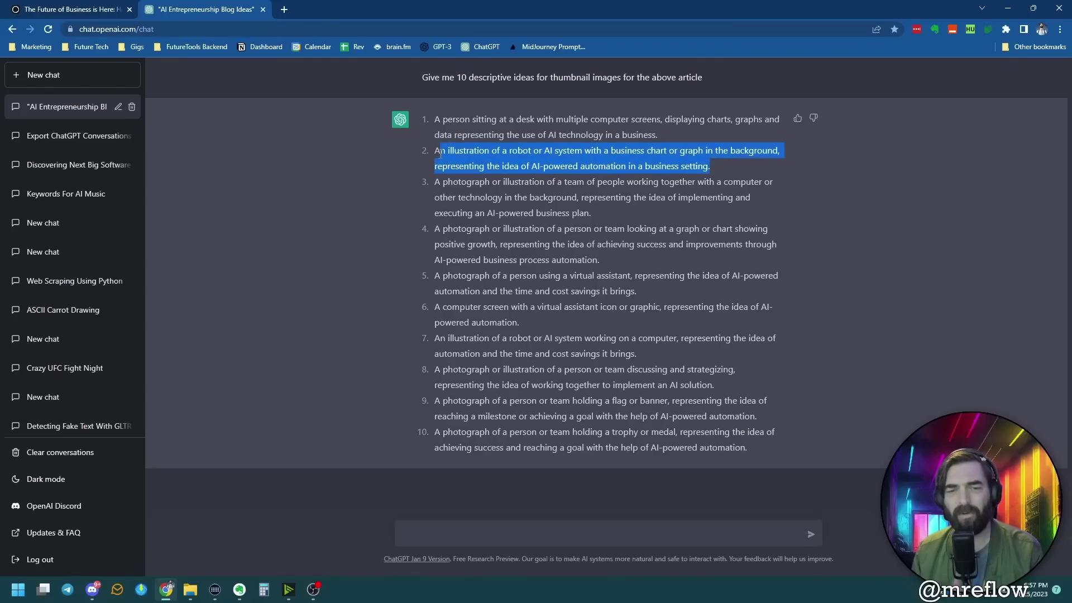
{"action": "left_click_drag", "start_coordinate": [440, 154], "coordinate": [433, 152]}
{"action": "right_click", "coordinate": [449, 152]}
{"action": "left_click", "coordinate": [475, 165]}
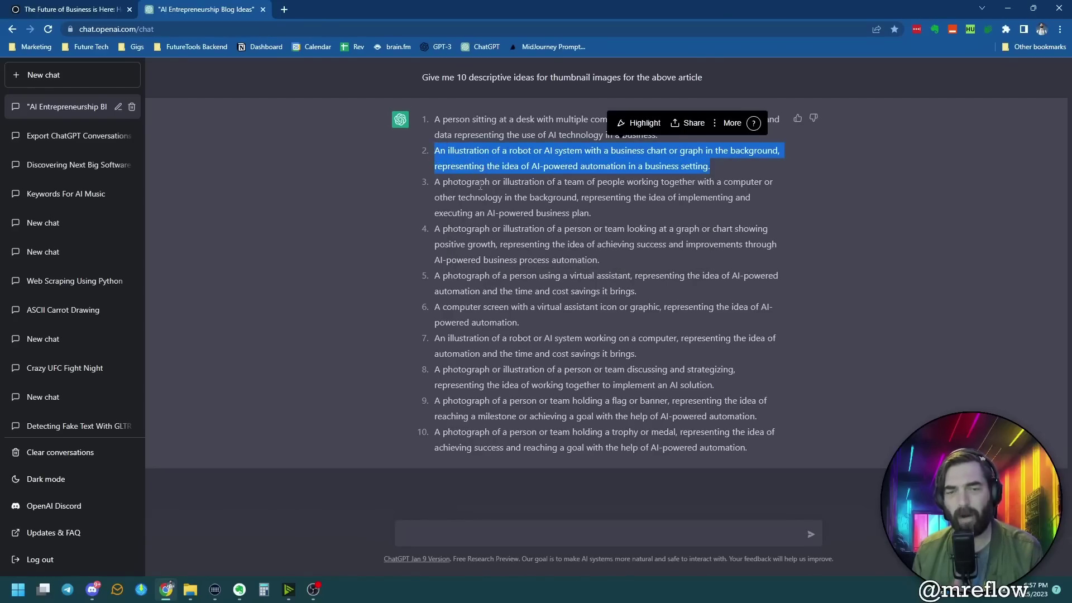
Ask ChatGPT to "Write a detailed and descriptive prompt for an AI-generated image that showcases" the copied robot and business chart idea.
{"action": "left_click", "coordinate": [818, 531]}
{"action": "type", "text": "Write a detailed and descript"}
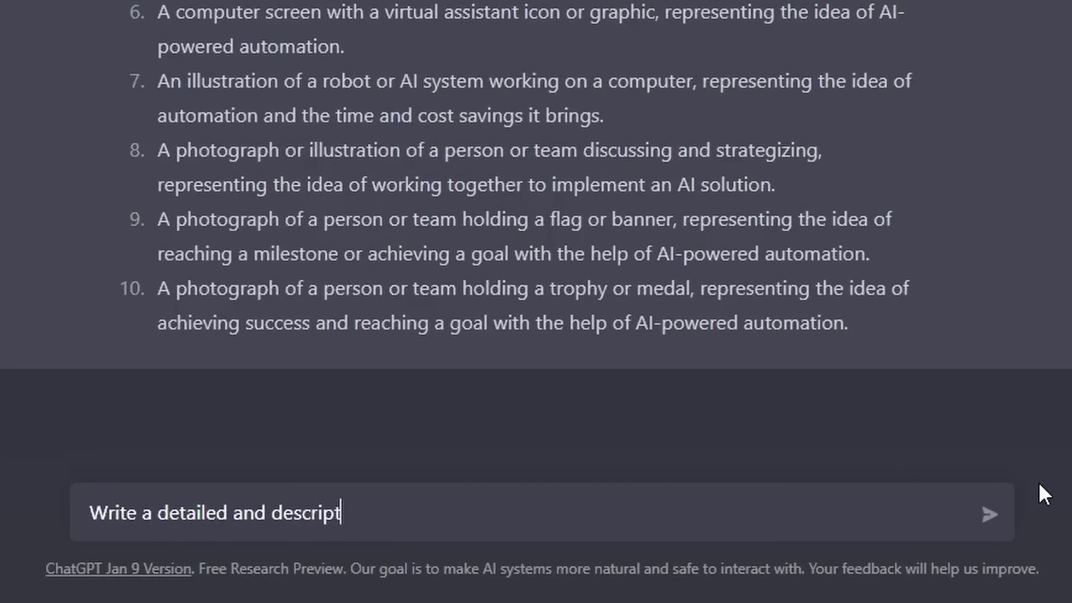
{"action": "type", "text": "ive prompt for an AI-generated im"}
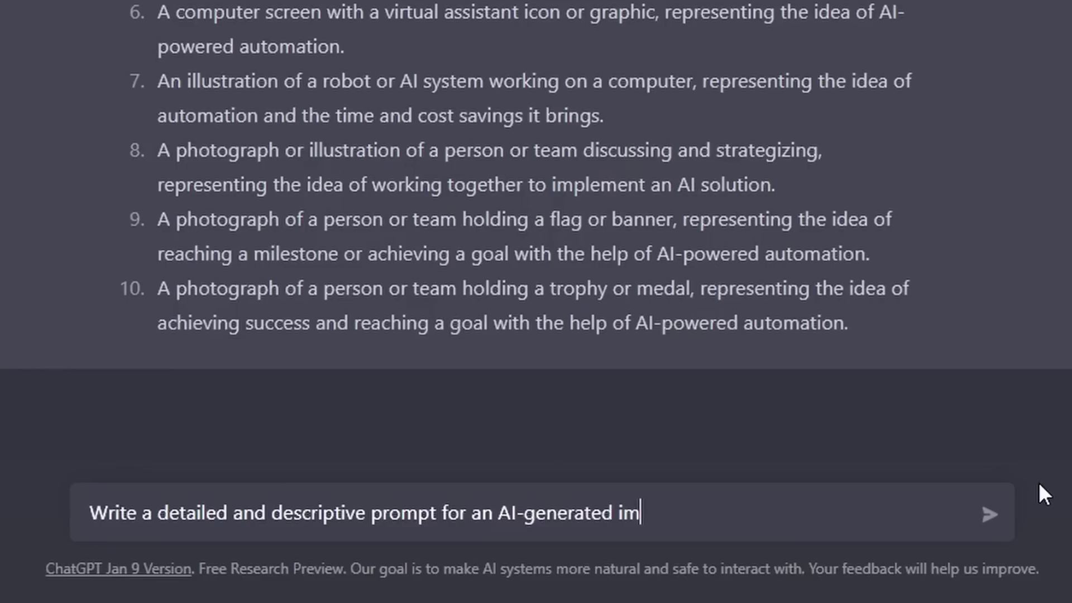
{"action": "type", "text": "age that showcases"}
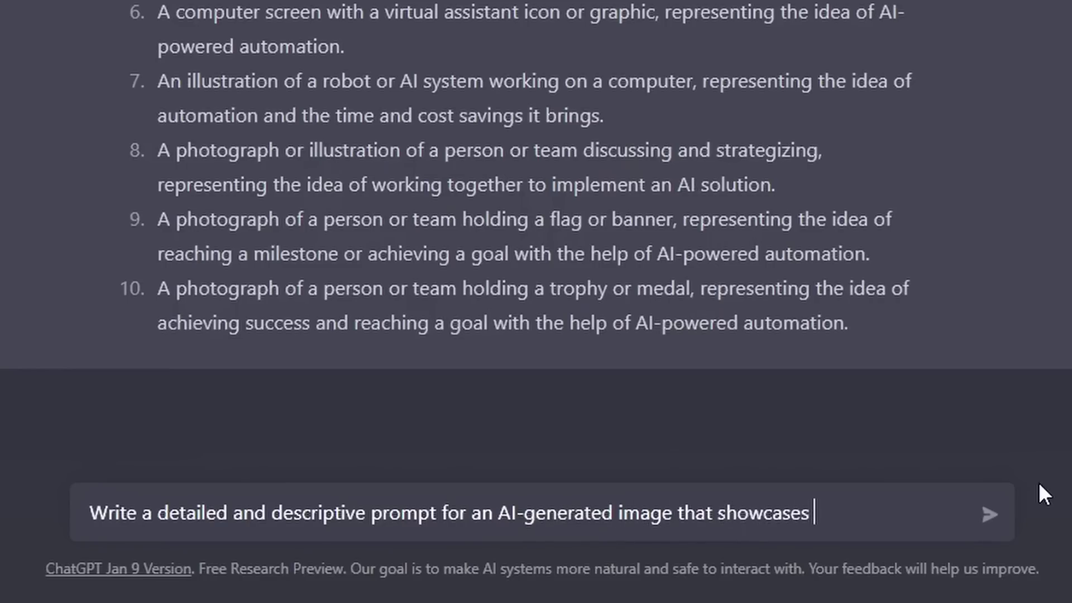
{"action": "key", "text": "ctrl+v"}
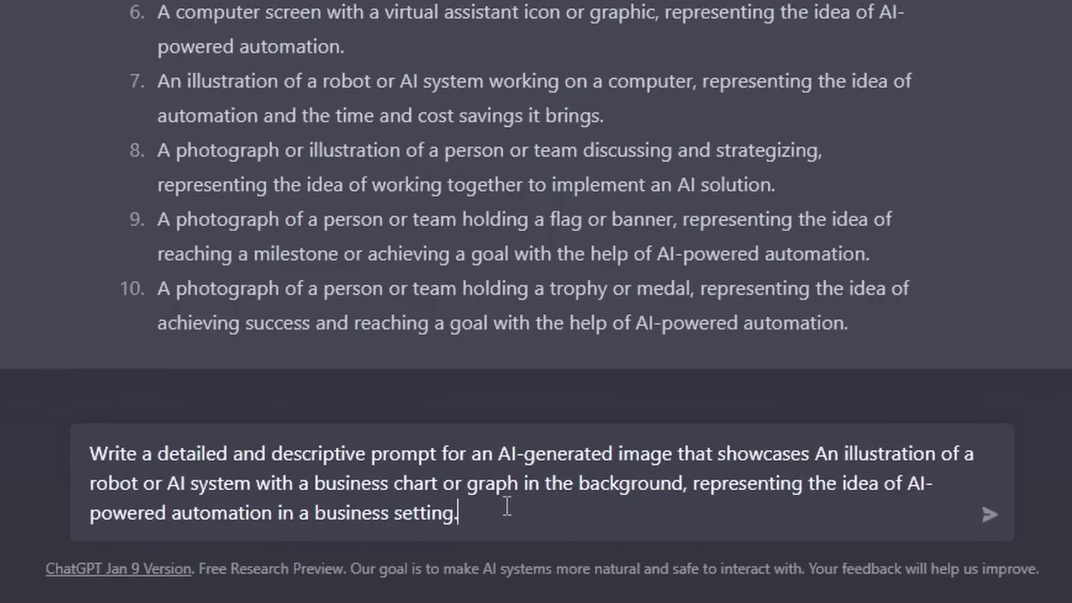
{"action": "key", "text": "Return"}
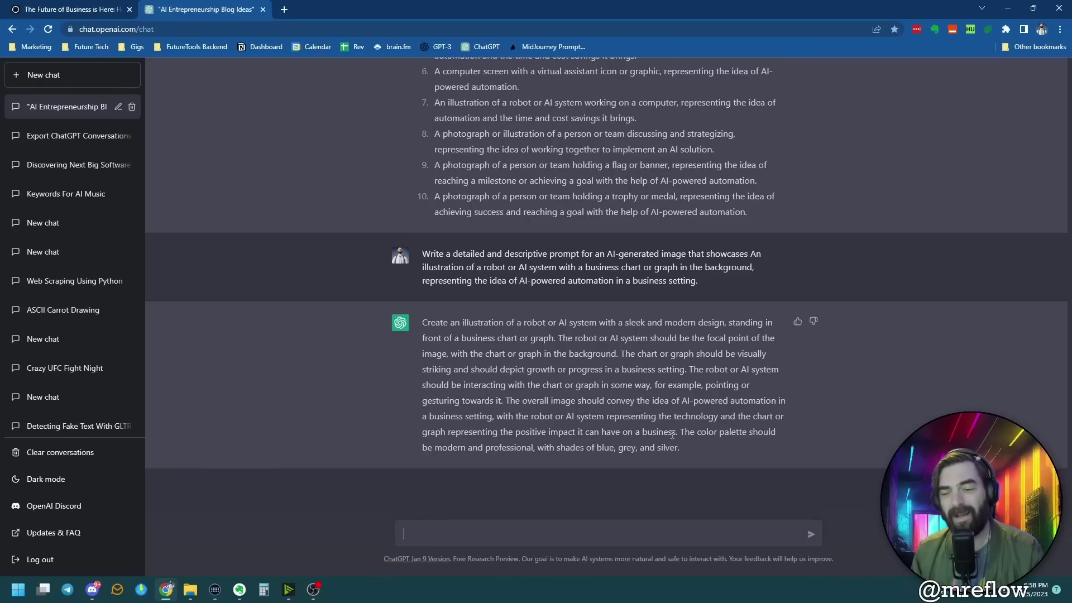
Copy ChatGPT's full image prompt for the robot standing in front of a business chart.
{"action": "left_click_drag", "start_coordinate": [686, 455], "coordinate": [426, 321]}
{"action": "right_click", "coordinate": [426, 328]}
{"action": "left_click", "coordinate": [435, 340]}
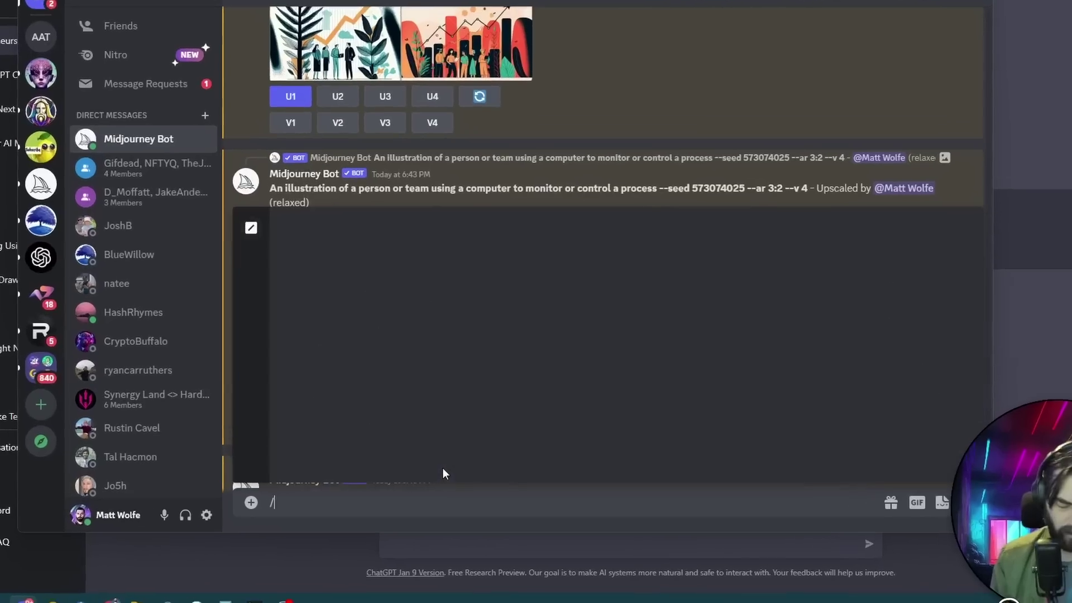
Switch to Discord and generate a Midjourney image from the copied robot and business chart prompt with "--ar 3:2" appended.
{"action": "type", "text": "/imag"}
{"action": "key", "text": "Tab"}
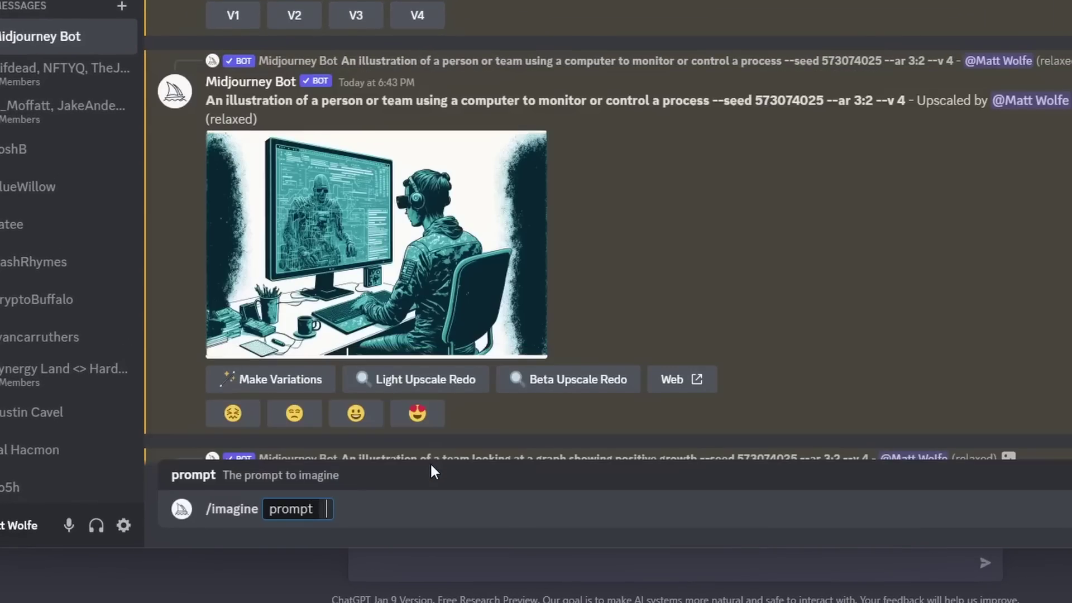
{"action": "key", "text": "ctrl+v"}
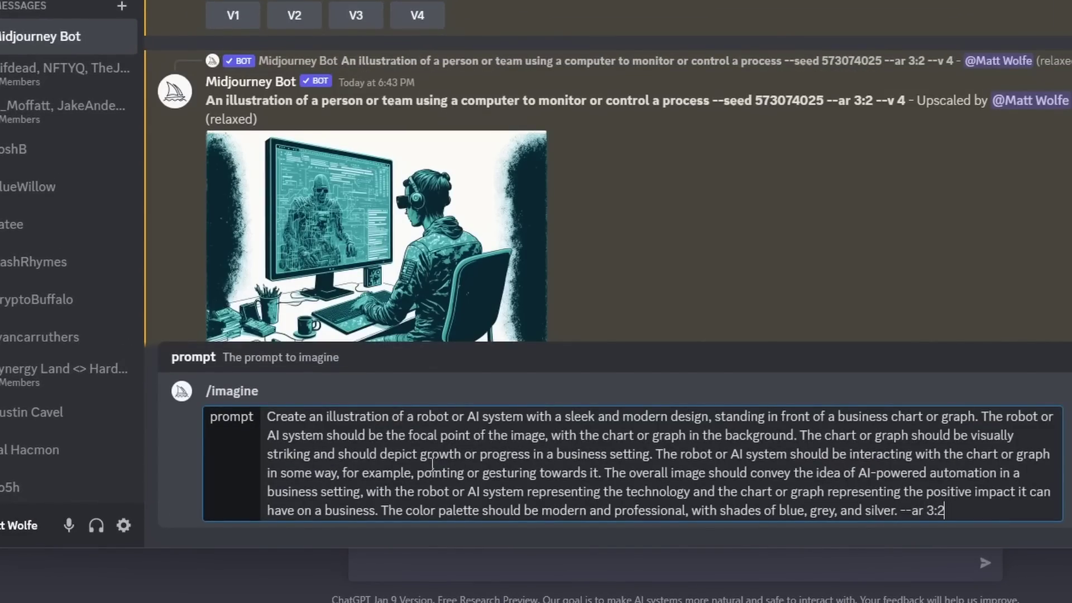
{"action": "key", "text": "Return"}
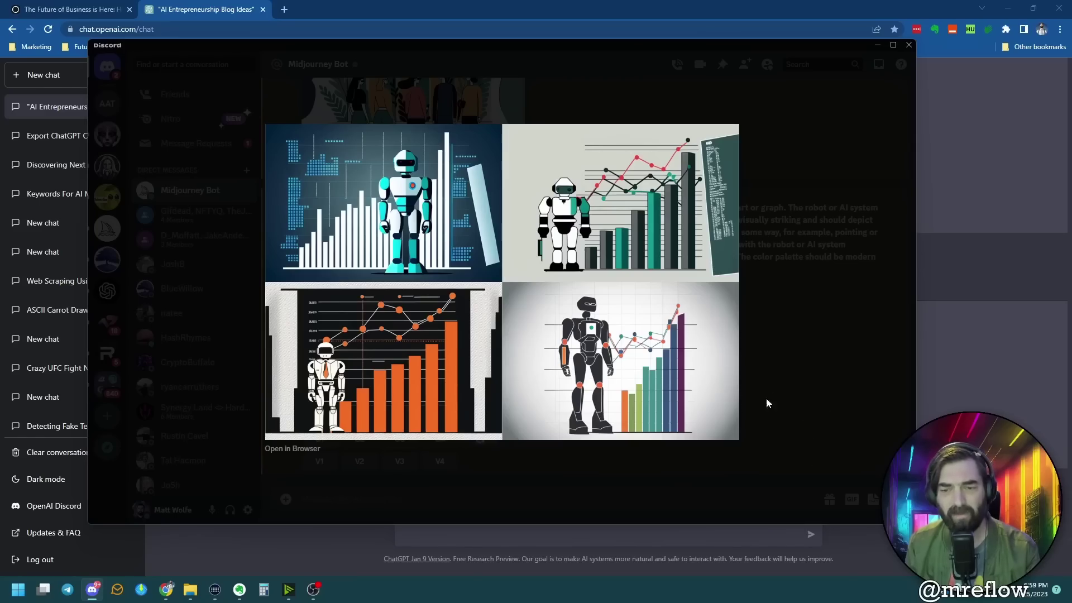
Upscale the fourth robot image (U4) in the new Midjourney grid and return to the ChatGPT conversation.
{"action": "left_click", "coordinate": [792, 397]}
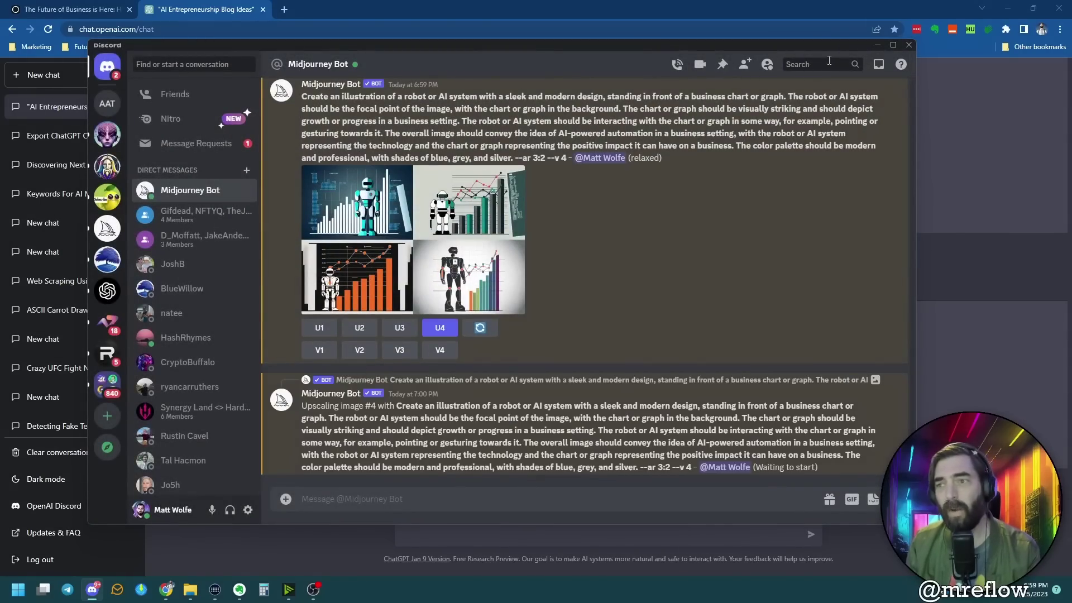
{"action": "left_click", "coordinate": [877, 46]}
{"action": "left_click", "coordinate": [601, 526]}
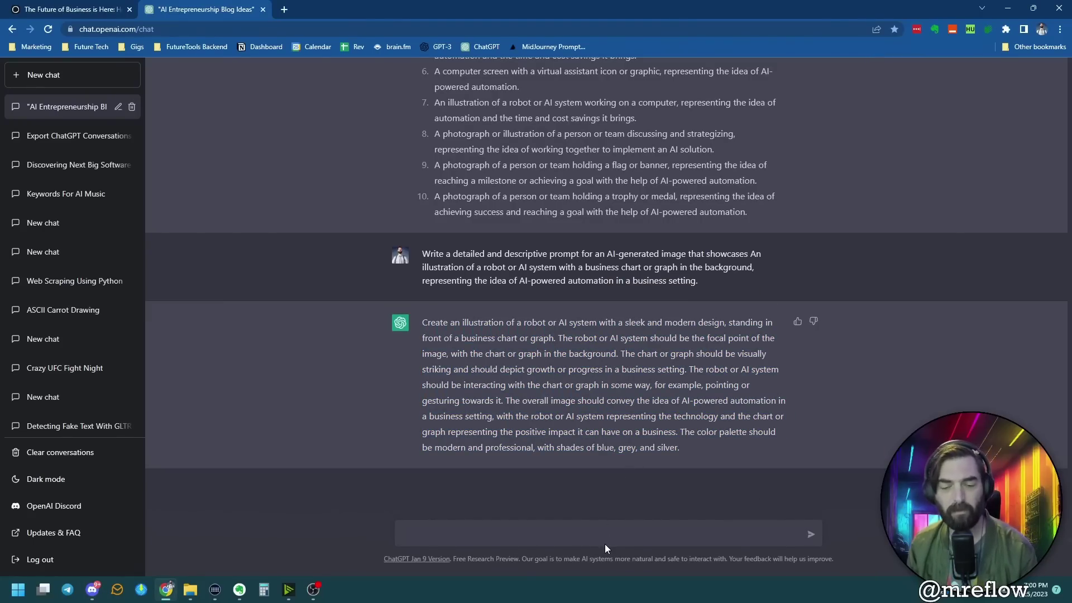
Open the post settings of the Ghost draft and look at its excerpt and tags options.
{"action": "key", "text": "ctrl+Tab"}
{"action": "left_click", "coordinate": [1045, 84]}
{"action": "left_click", "coordinate": [905, 383]}
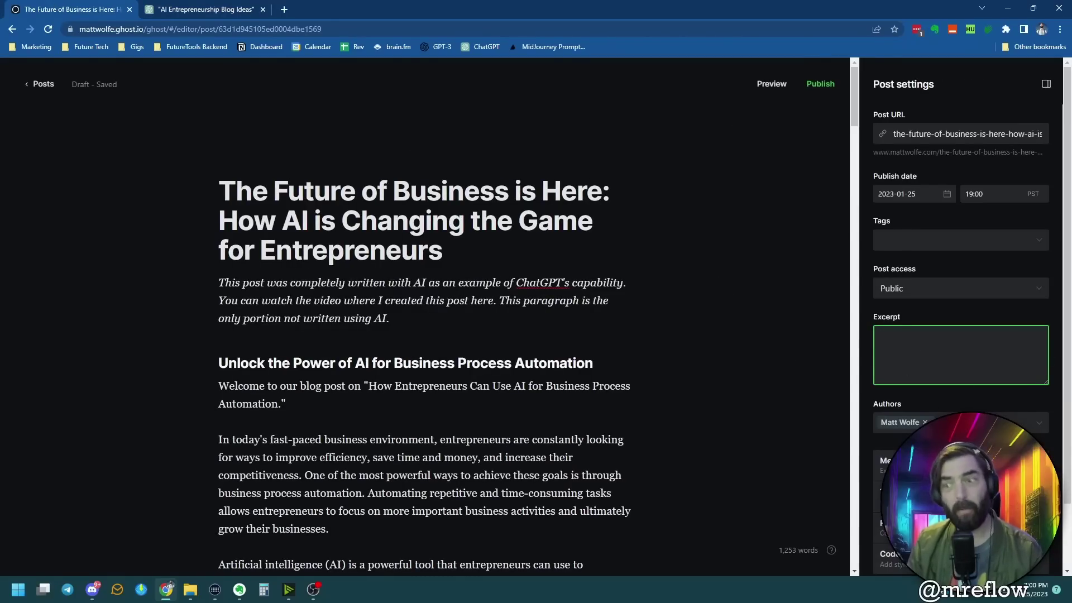
{"action": "left_click", "coordinate": [1003, 244]}
{"action": "key", "text": "Escape"}
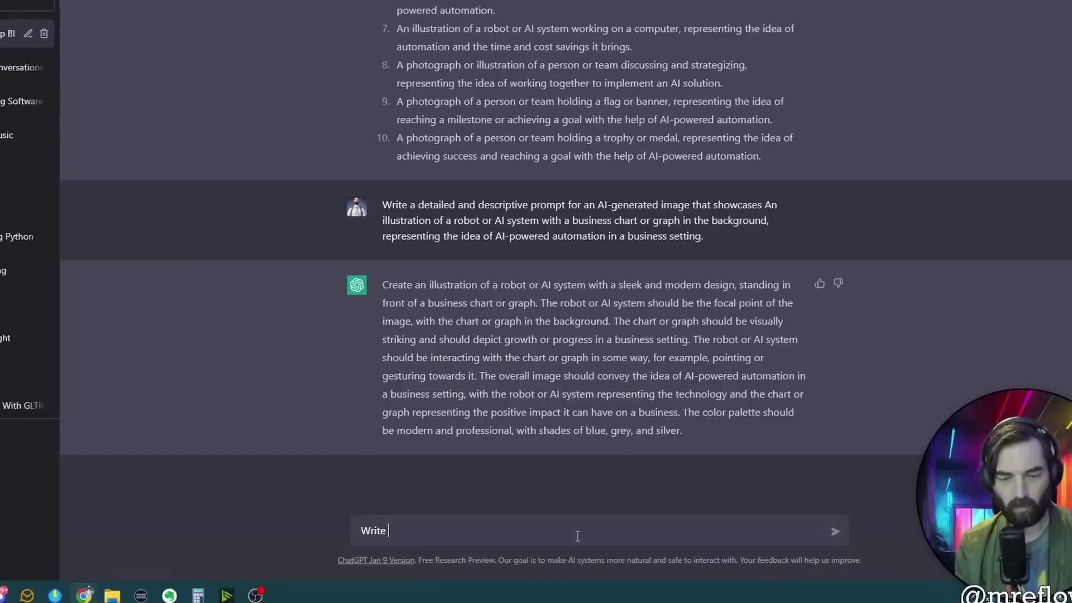
Switch to ChatGPT and ask it to "Write a meta description for the above blog post".
{"action": "type", "text": "a meta "}
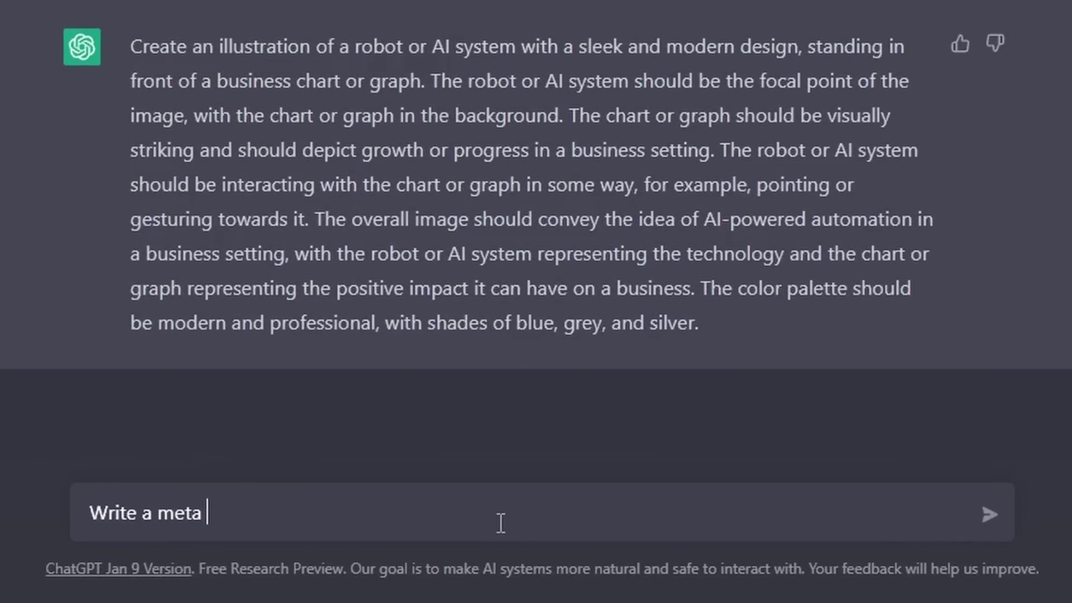
{"action": "type", "text": "description for the abo"}
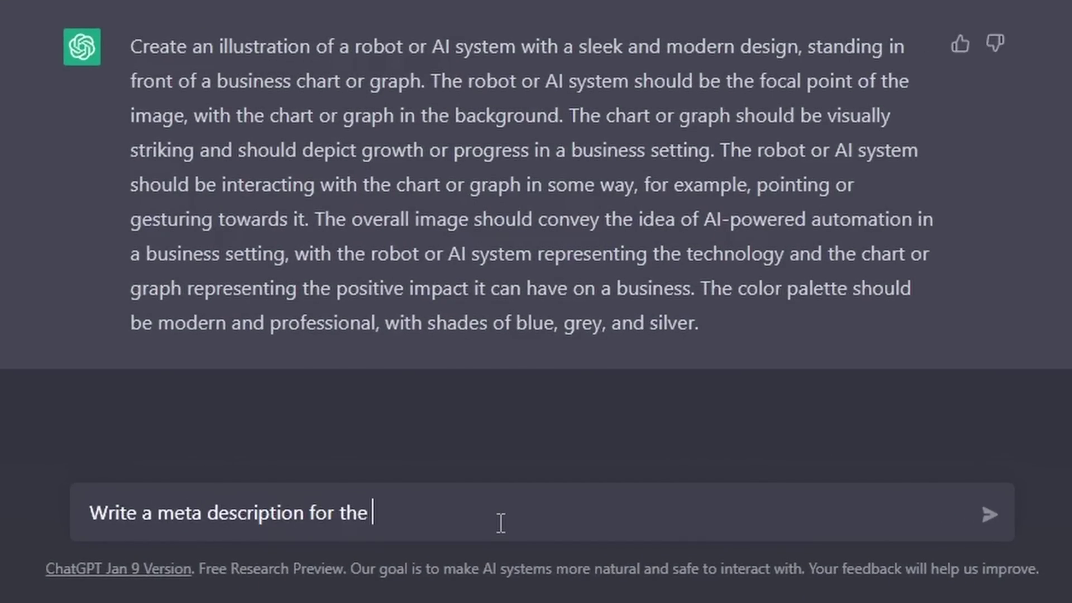
{"action": "type", "text": "ve blog post"}
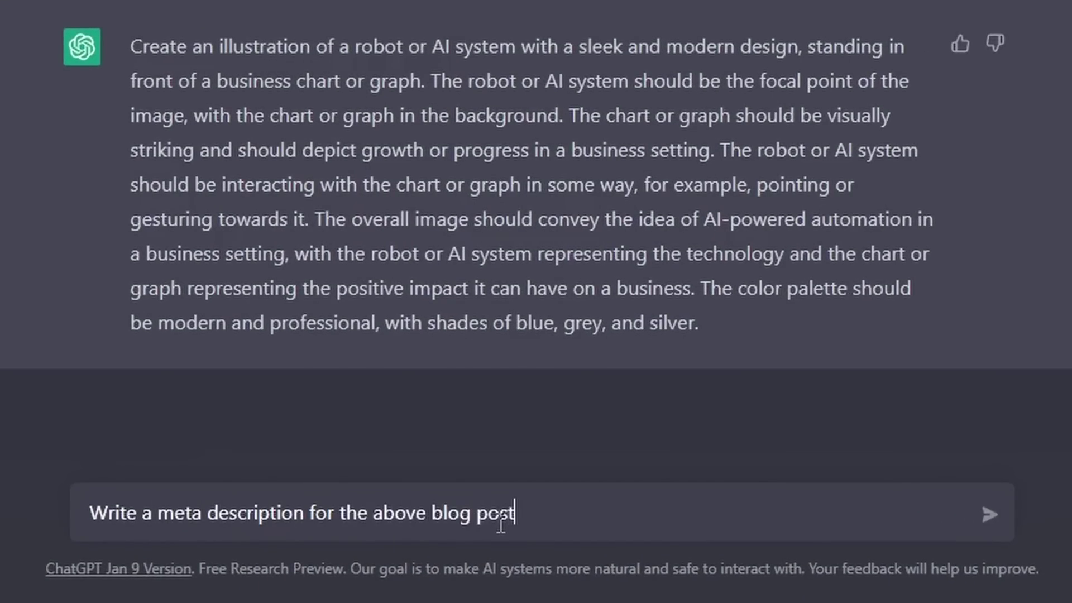
{"action": "key", "text": "Return"}
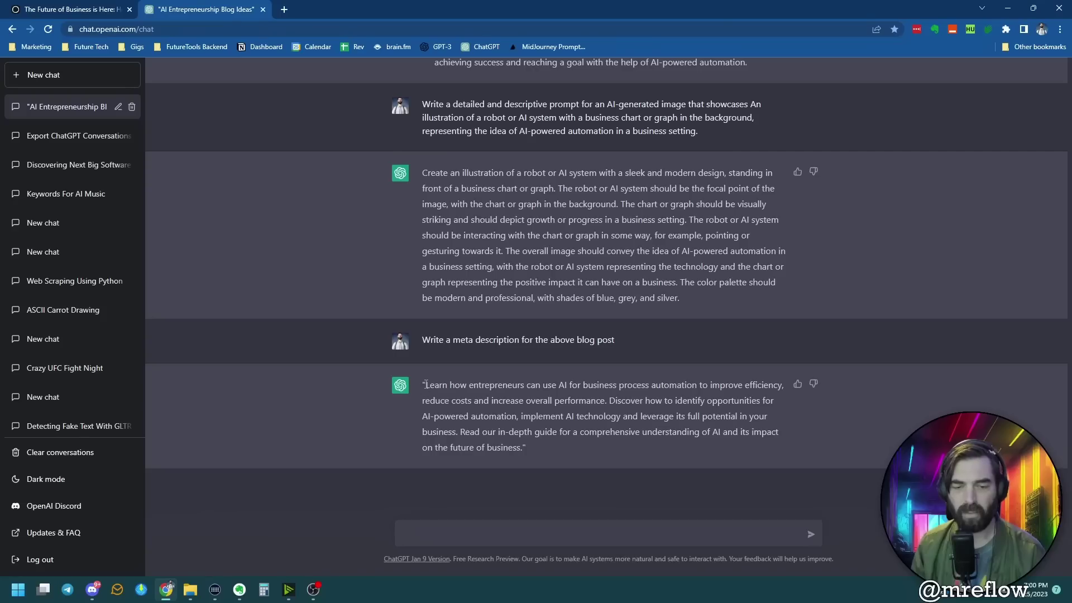
Ask ChatGPT to "Shorten the above meta description".
{"action": "left_click_drag", "start_coordinate": [424, 385], "coordinate": [521, 447]}
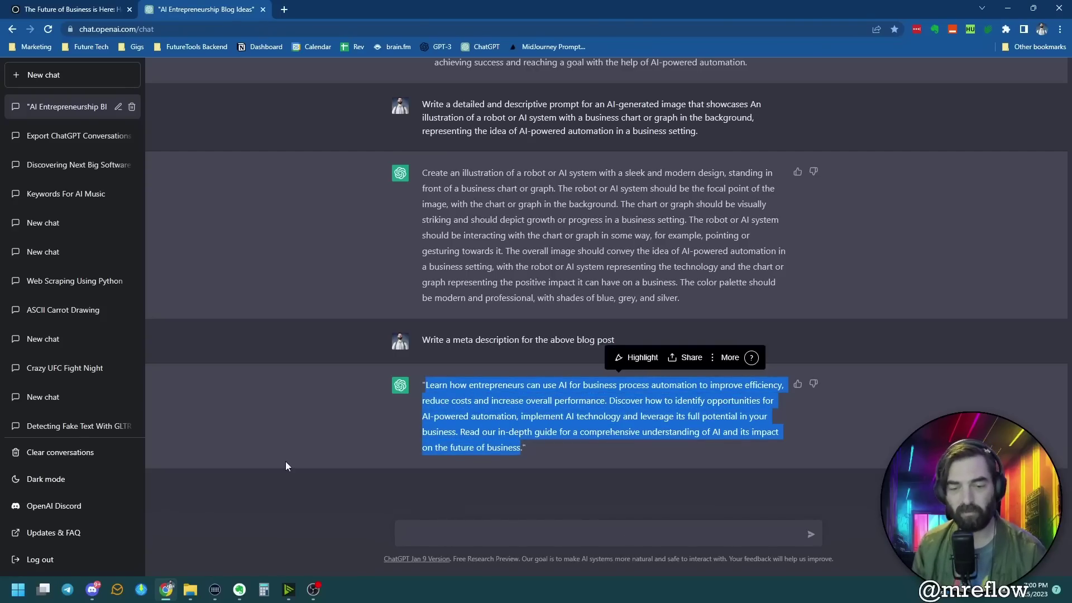
{"action": "left_click", "coordinate": [494, 541]}
{"action": "type", "text": "Shorten the a"}
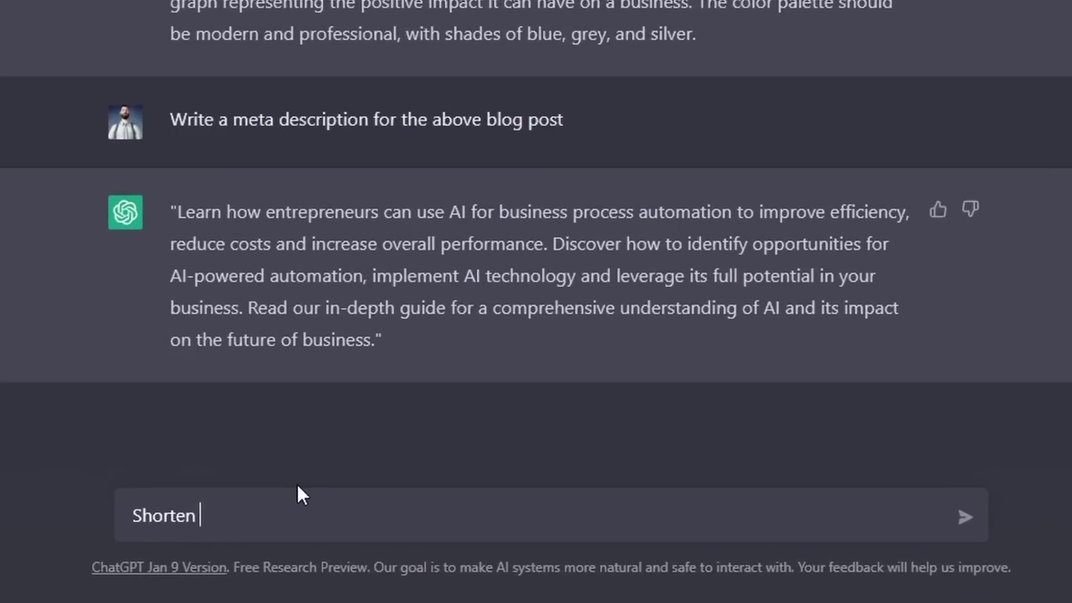
{"action": "type", "text": "bove meta"}
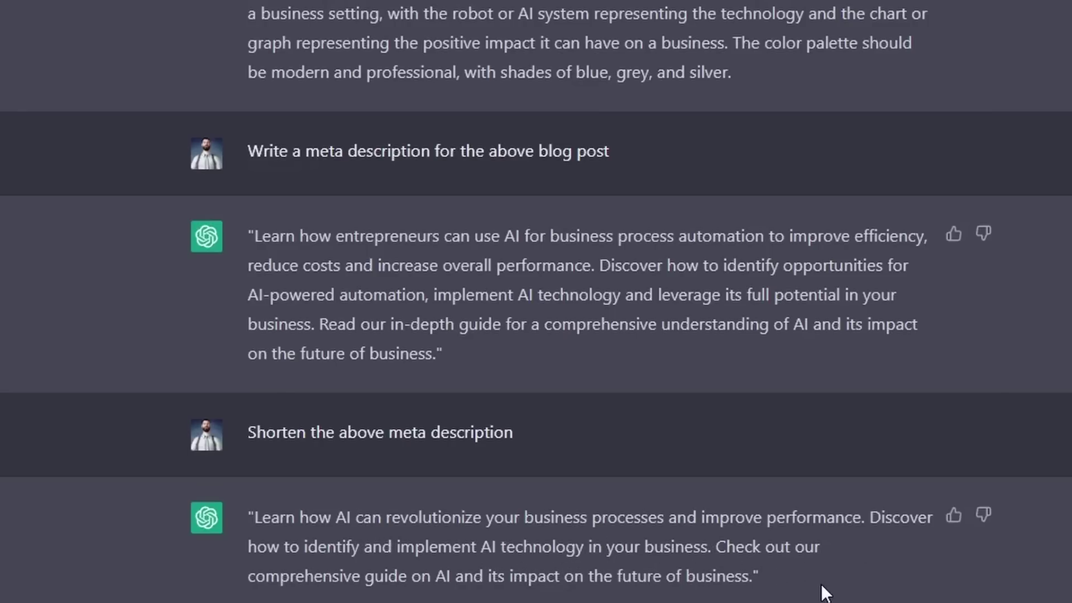
Copy the shortened meta description without its quotation marks and paste it as the Ghost post's excerpt.
{"action": "left_click_drag", "start_coordinate": [247, 515], "coordinate": [813, 578]}
{"action": "key", "text": "ctrl+Page_Up"}
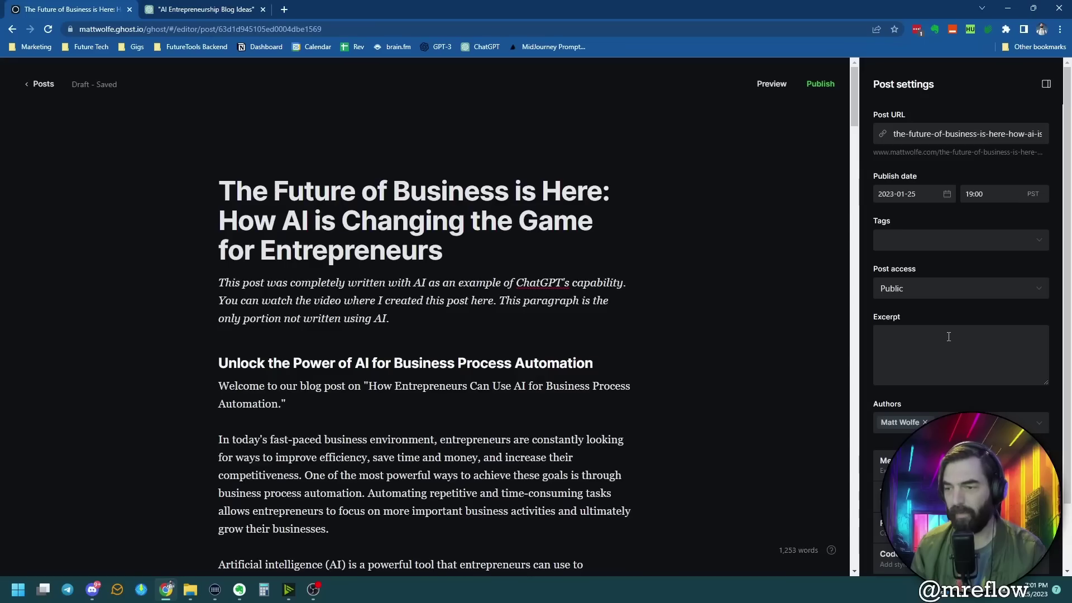
{"action": "right_click", "coordinate": [949, 336]}
{"action": "left_click", "coordinate": [893, 422]}
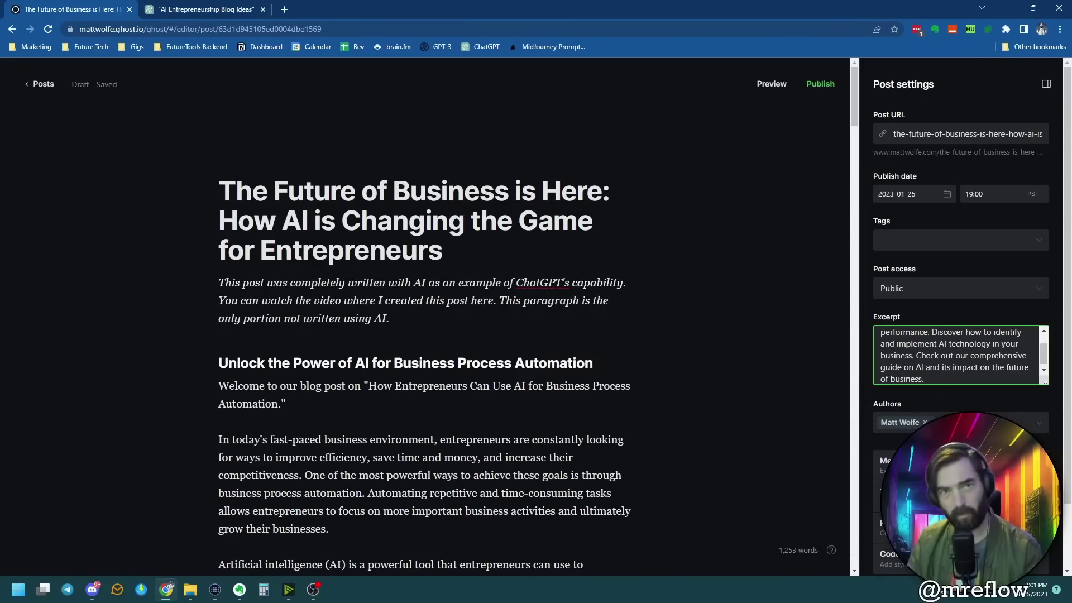
Return to ChatGPT and ask it to "Write a comma-separated list of keywords for the above blog post".
{"action": "key", "text": "ctrl+Page_Down"}
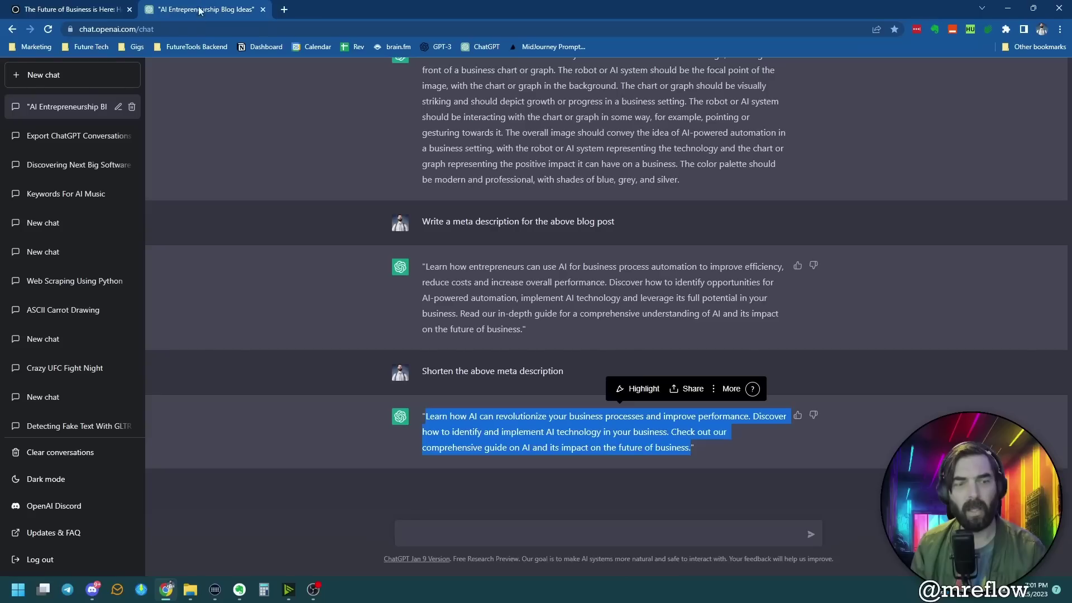
{"action": "left_click", "coordinate": [490, 533]}
{"action": "type", "text": "Write a comma-separat"}
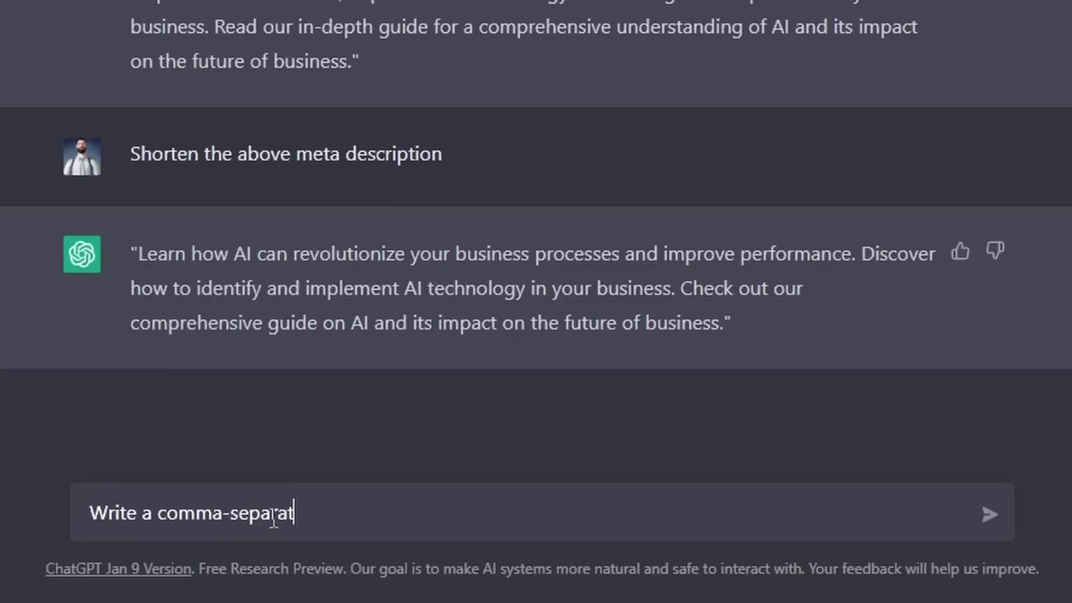
{"action": "type", "text": "ed list of key"}
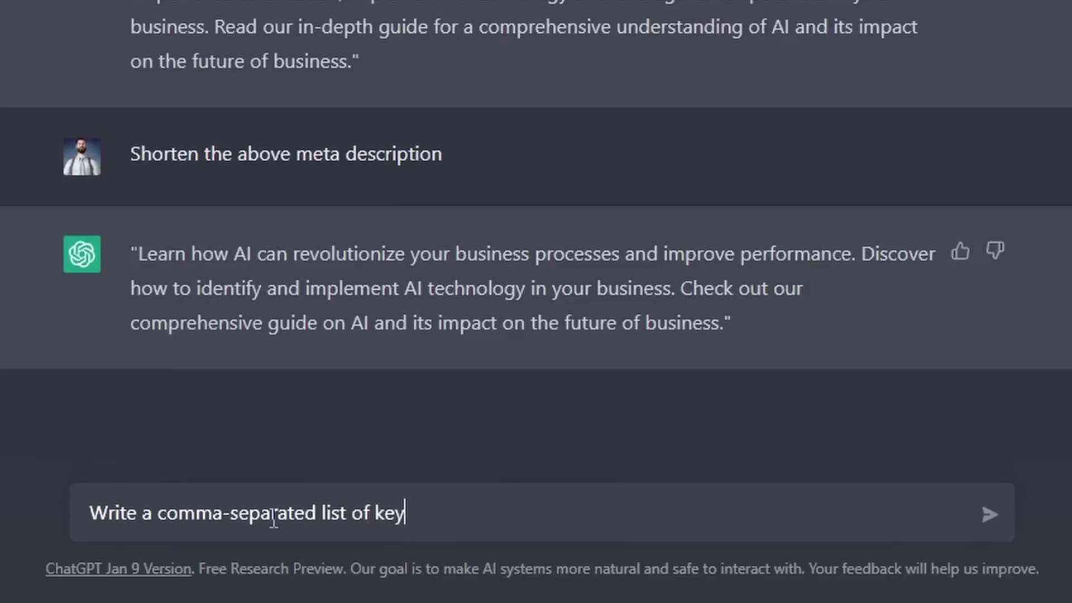
{"action": "type", "text": "words for the above blog post"}
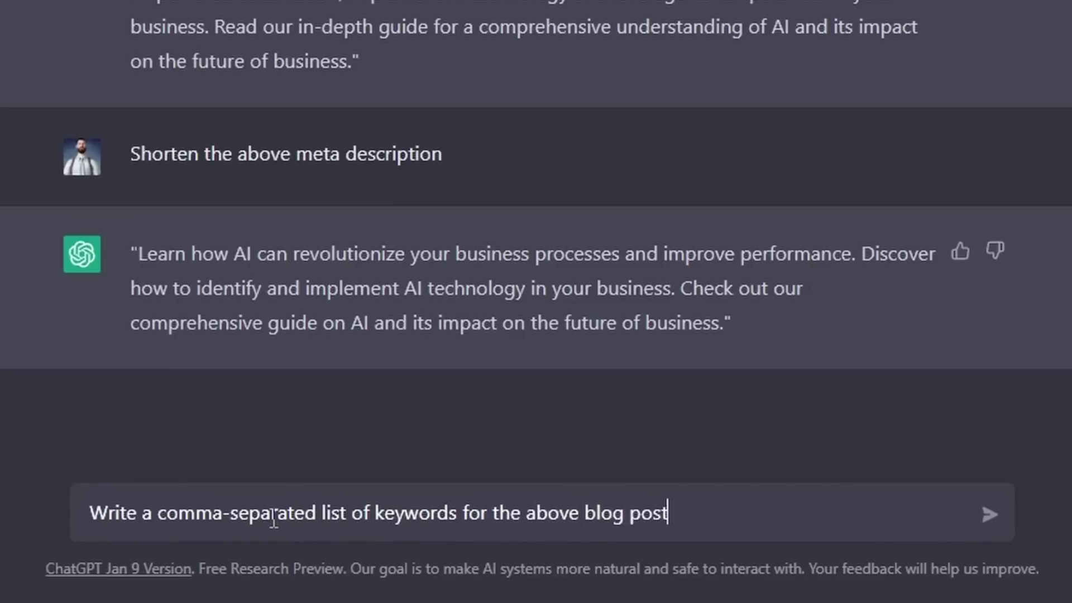
{"action": "key", "text": "Return"}
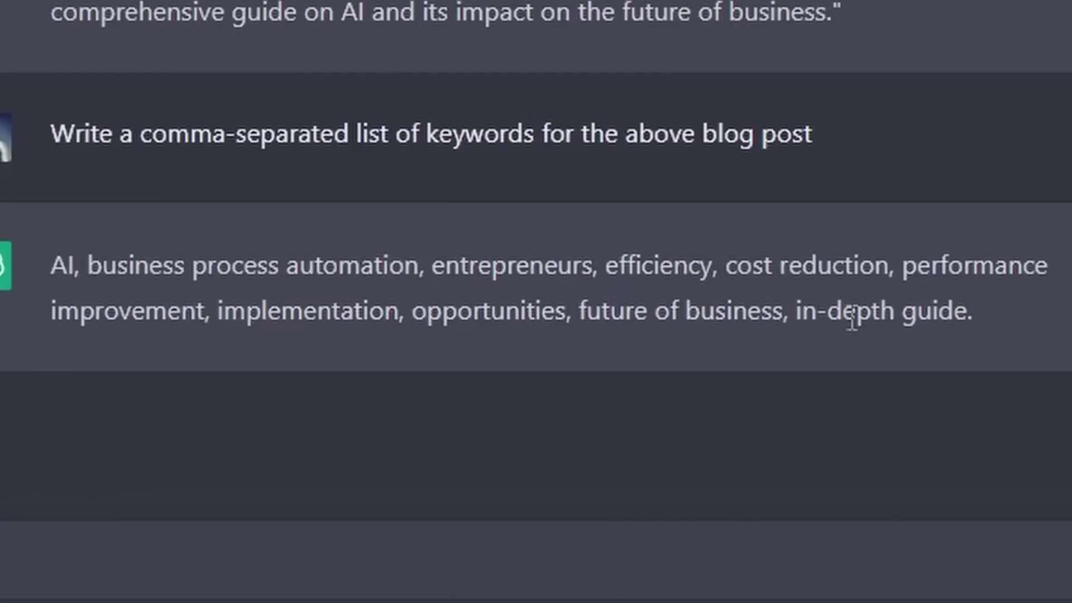
Copy ChatGPT's keyword list and paste it into the Ghost post's tags.
{"action": "left_click_drag", "start_coordinate": [966, 309], "coordinate": [51, 268]}
{"action": "right_click", "coordinate": [78, 274]}
{"action": "left_click", "coordinate": [173, 299]}
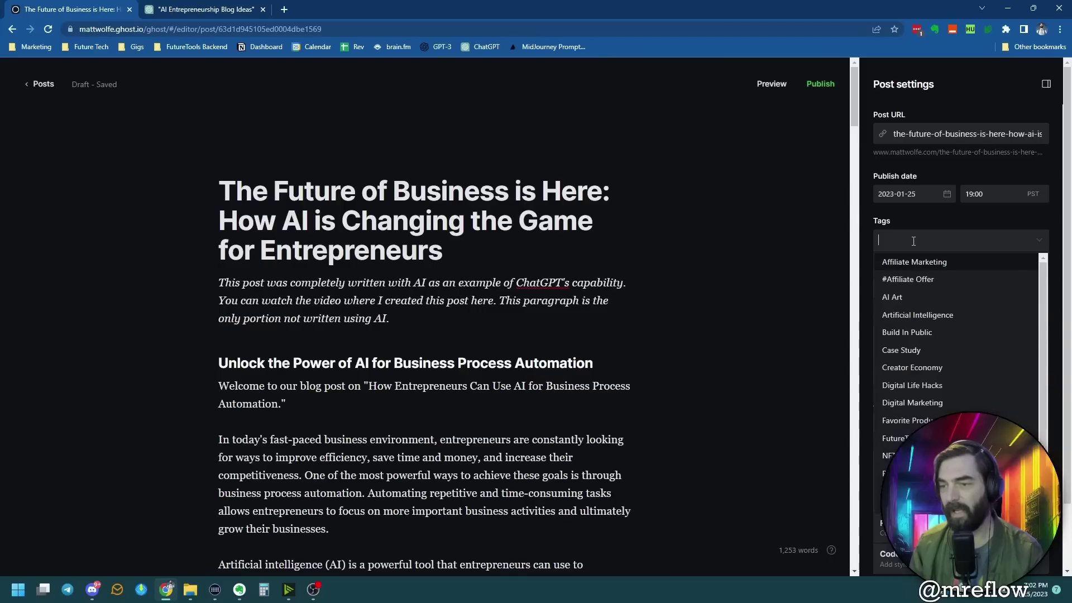
{"action": "key", "text": "ctrl+v"}
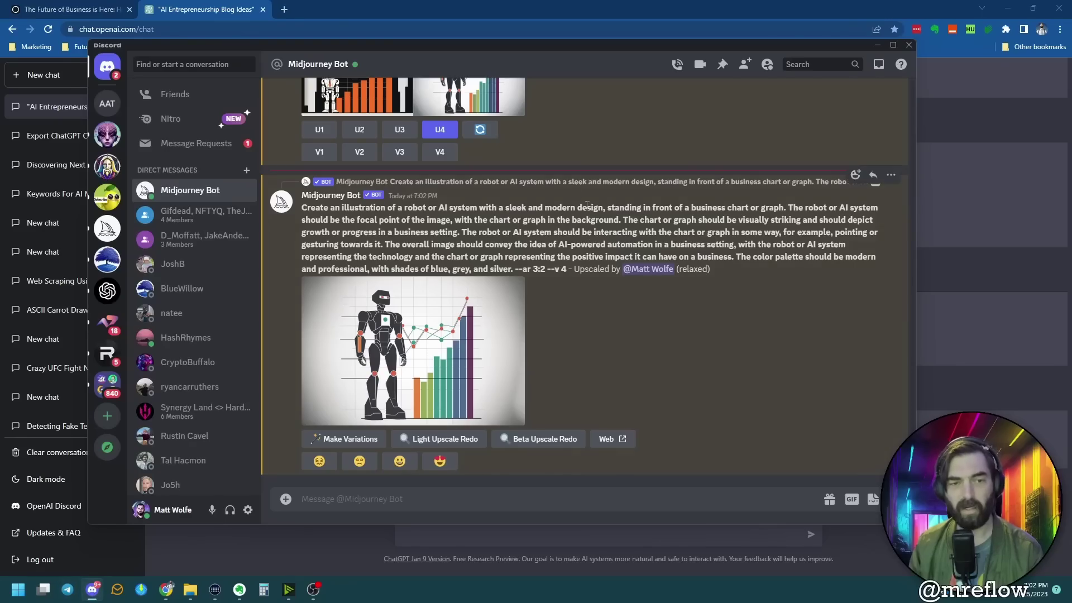
Save the upscaled robot and chart image from Discord as a PNG and add it as the Ghost post's feature image.
{"action": "left_click", "coordinate": [463, 407]}
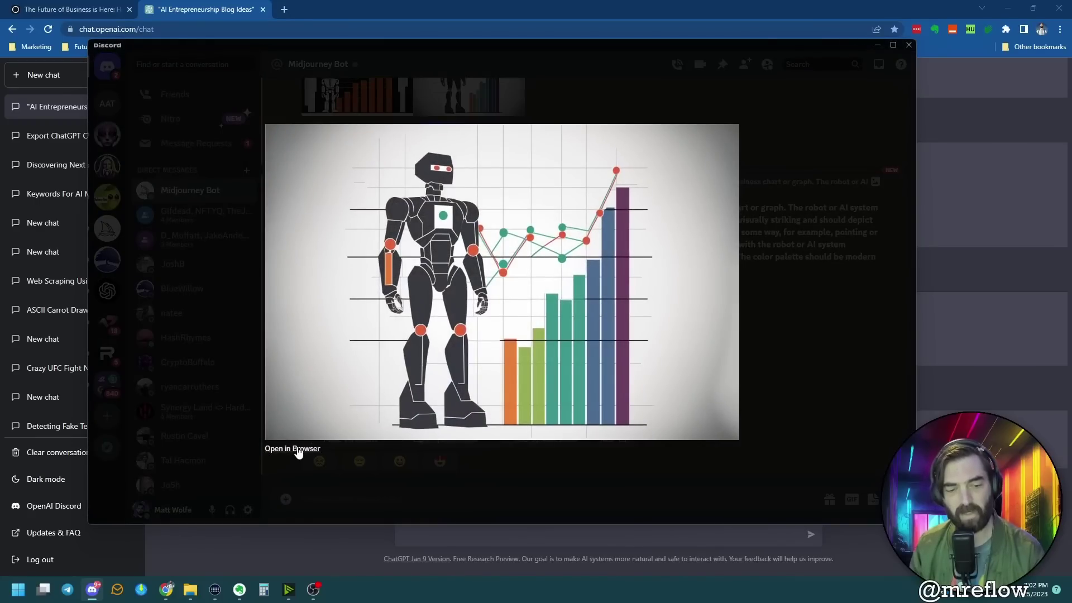
{"action": "left_click", "coordinate": [299, 445]}
{"action": "right_click", "coordinate": [490, 175]}
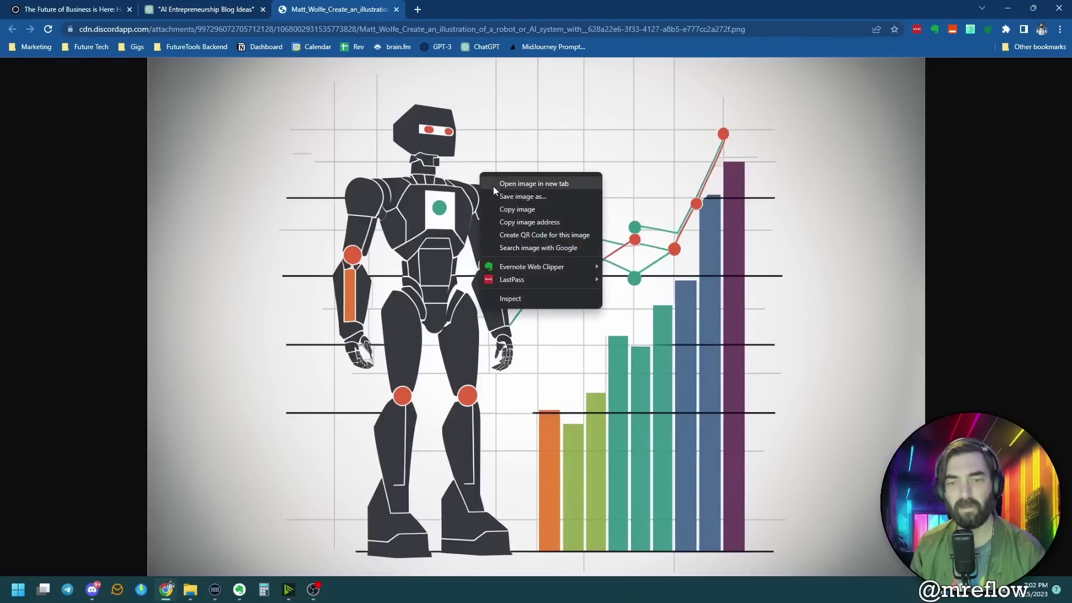
{"action": "left_click", "coordinate": [502, 193]}
{"action": "left_click", "coordinate": [546, 419]}
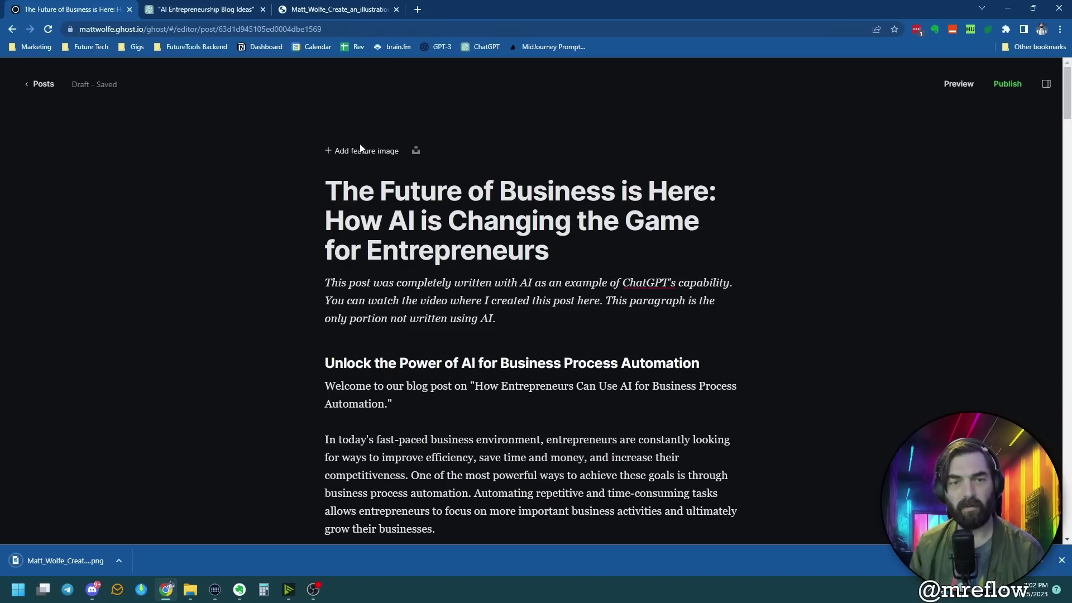
{"action": "left_click", "coordinate": [362, 150]}
{"action": "double_click", "coordinate": [340, 107]}
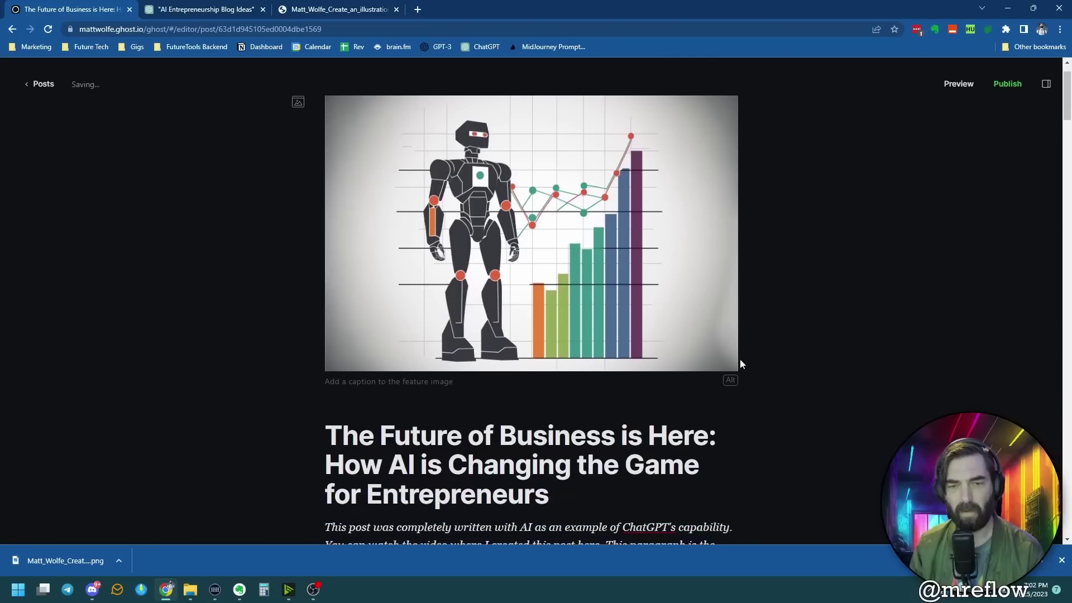
Review the assembled draft from the feature image through the article sections and images to the Frequently Asked Questions.
{"action": "scroll", "coordinate": [851, 360], "scroll_direction": "down", "scroll_amount": 2}
{"action": "scroll", "coordinate": [679, 255], "scroll_direction": "down", "scroll_amount": 10}
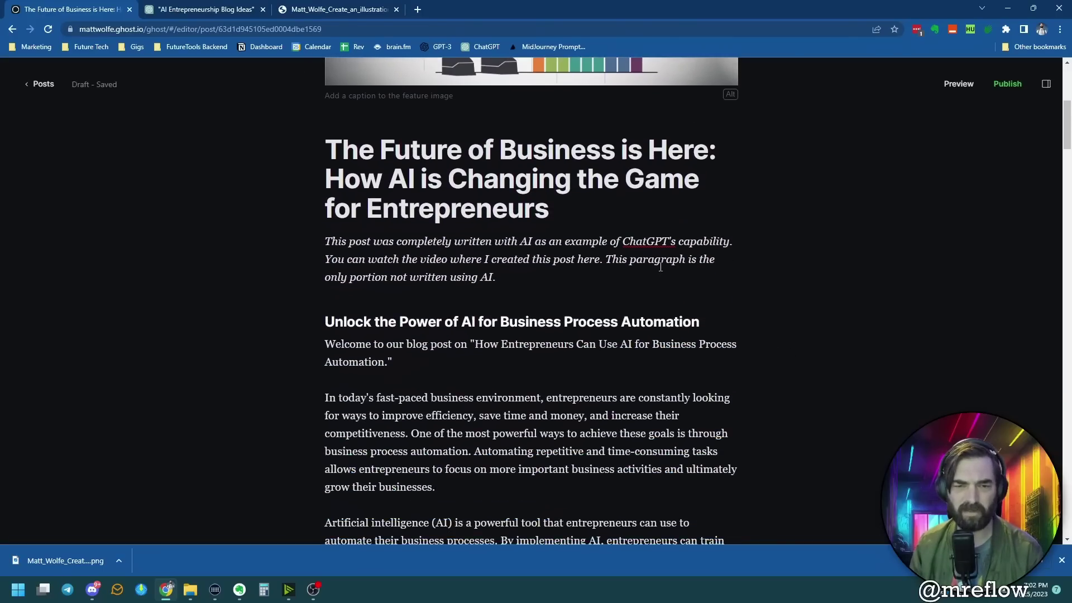
{"action": "scroll", "coordinate": [498, 171], "scroll_direction": "down", "scroll_amount": 20}
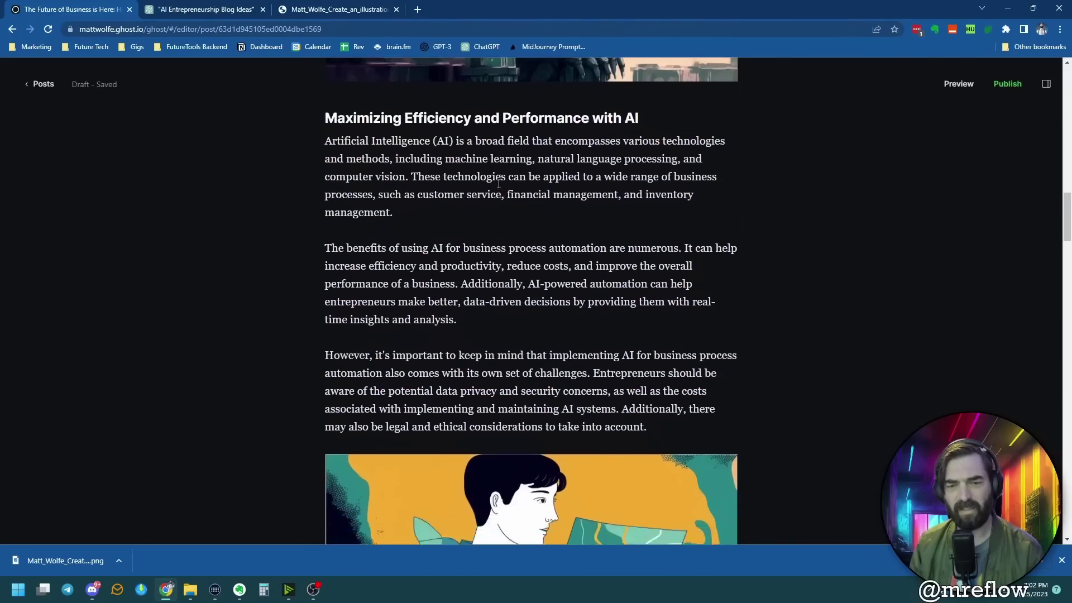
{"action": "scroll", "coordinate": [484, 246], "scroll_direction": "down", "scroll_amount": 15}
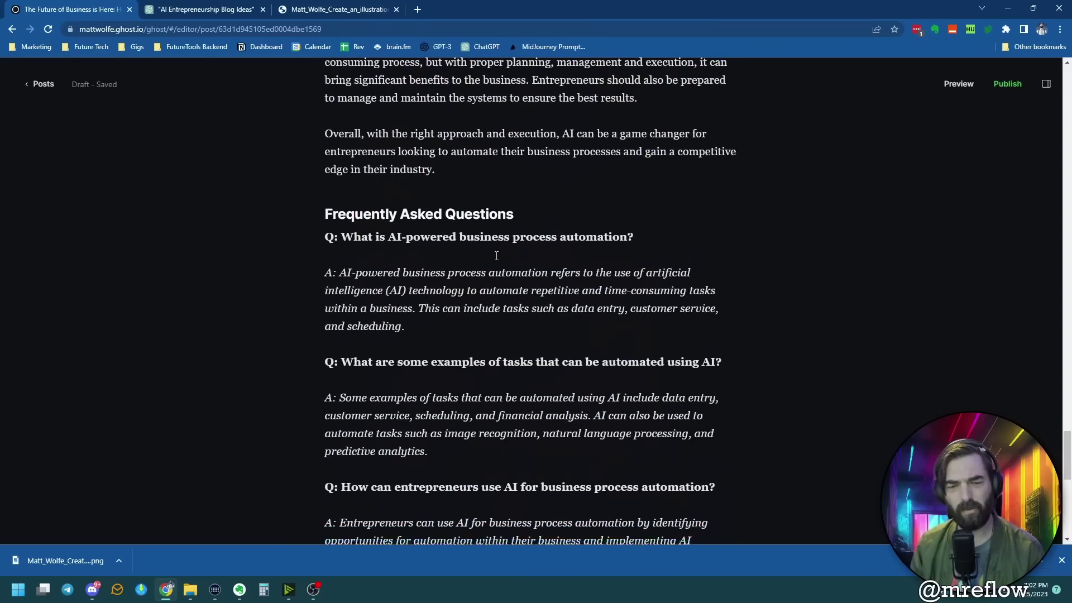
{"action": "scroll", "coordinate": [627, 442], "scroll_direction": "up", "scroll_amount": 10}
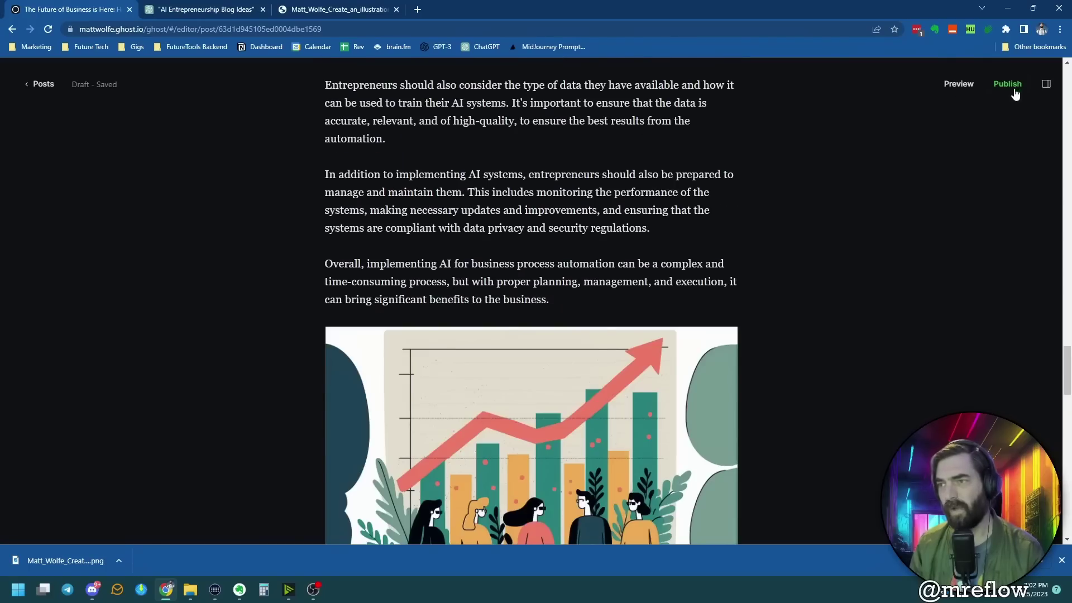
{"action": "left_click", "coordinate": [1062, 560]}
{"action": "scroll", "coordinate": [673, 434], "scroll_direction": "up", "scroll_amount": 2}
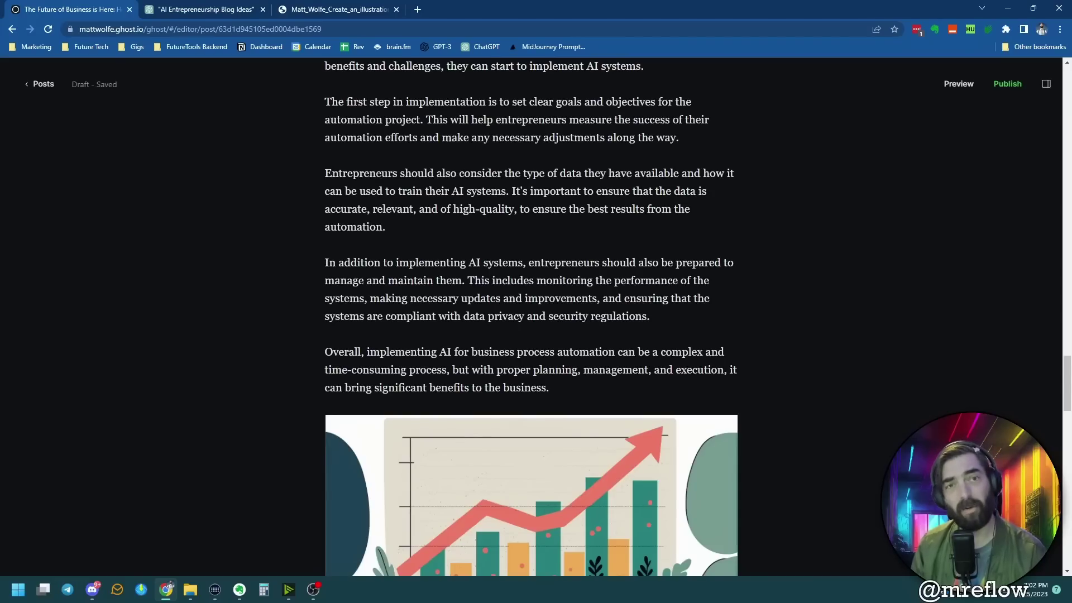
{"action": "scroll", "coordinate": [568, 334], "scroll_direction": "up", "scroll_amount": 20}
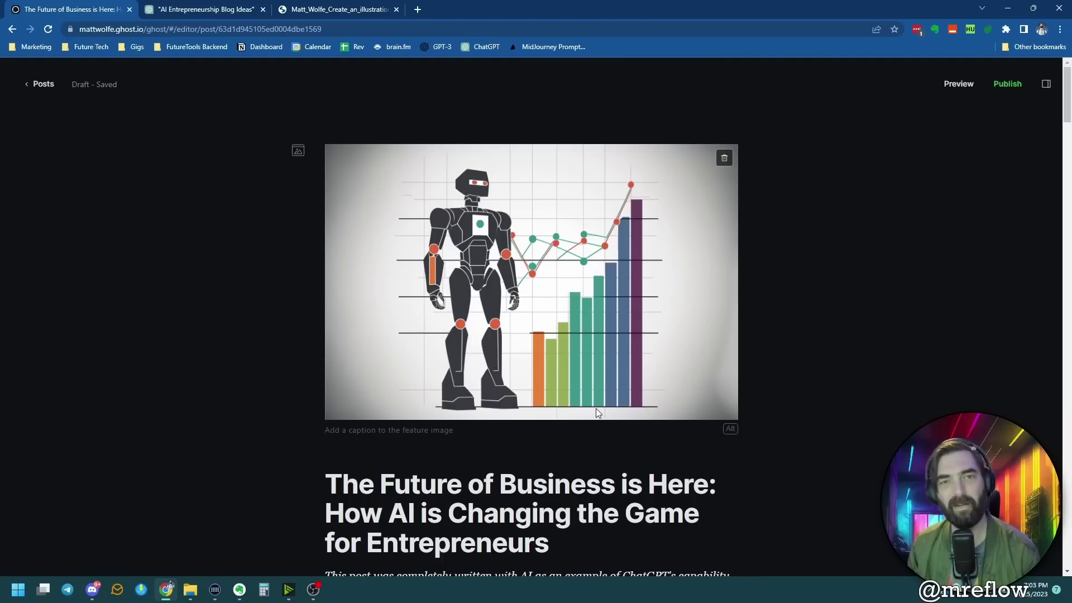
Publish the post to the site and open the published page.
{"action": "left_click", "coordinate": [1004, 86]}
{"action": "left_click", "coordinate": [437, 328]}
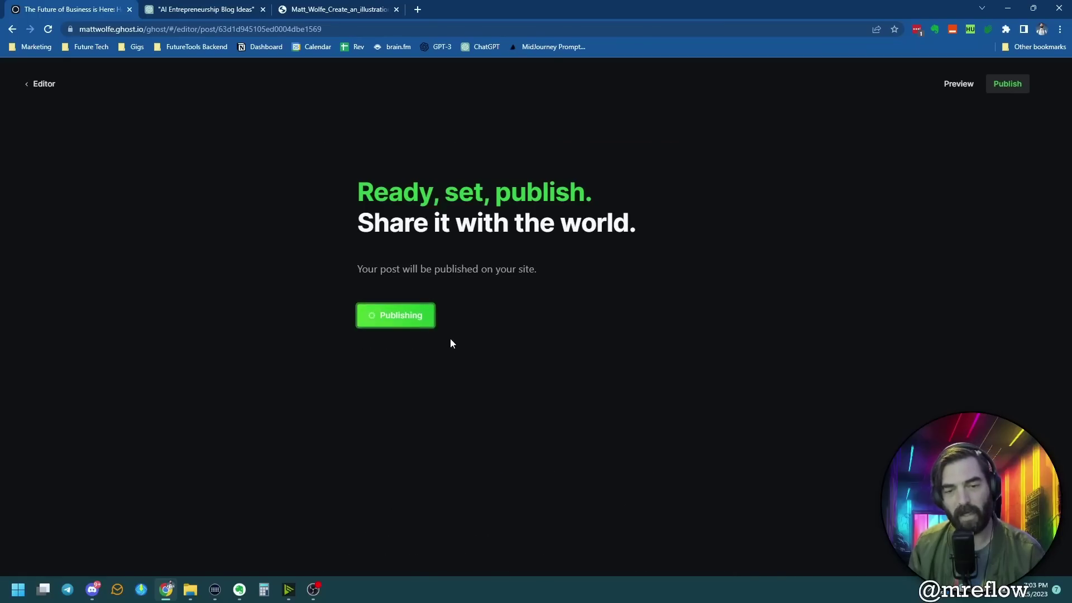
{"action": "left_click", "coordinate": [534, 290]}
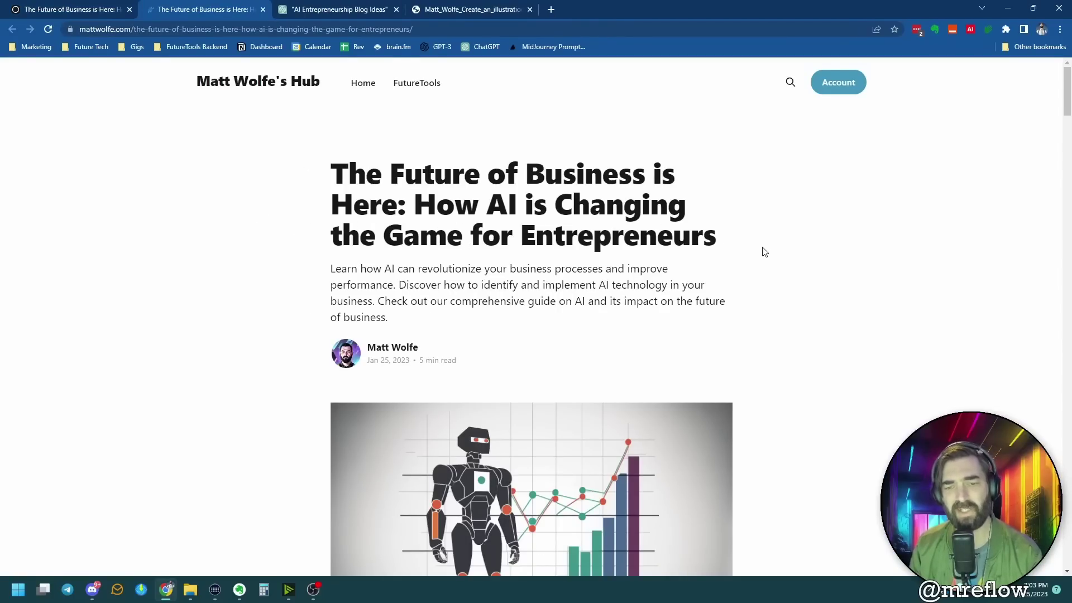
Review the published post from the title, excerpt and feature image through the article sections and FAQ to the author bio and comments.
{"action": "left_click_drag", "start_coordinate": [332, 269], "coordinate": [413, 327]}
{"action": "left_click", "coordinate": [800, 355]}
{"action": "scroll", "coordinate": [844, 354], "scroll_direction": "down", "scroll_amount": 15}
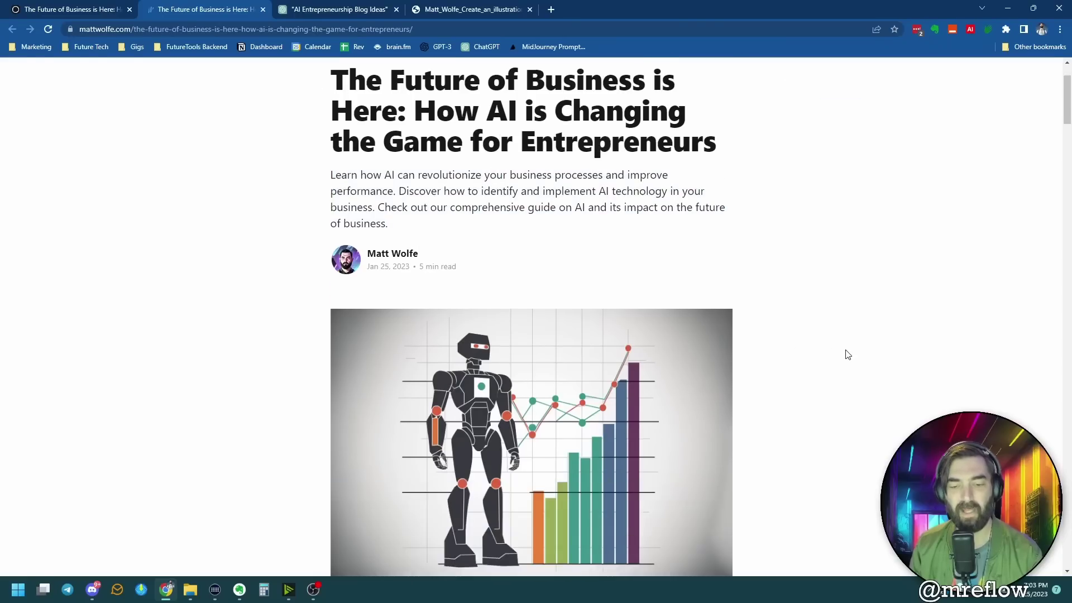
{"action": "scroll", "coordinate": [856, 358], "scroll_direction": "down", "scroll_amount": 20}
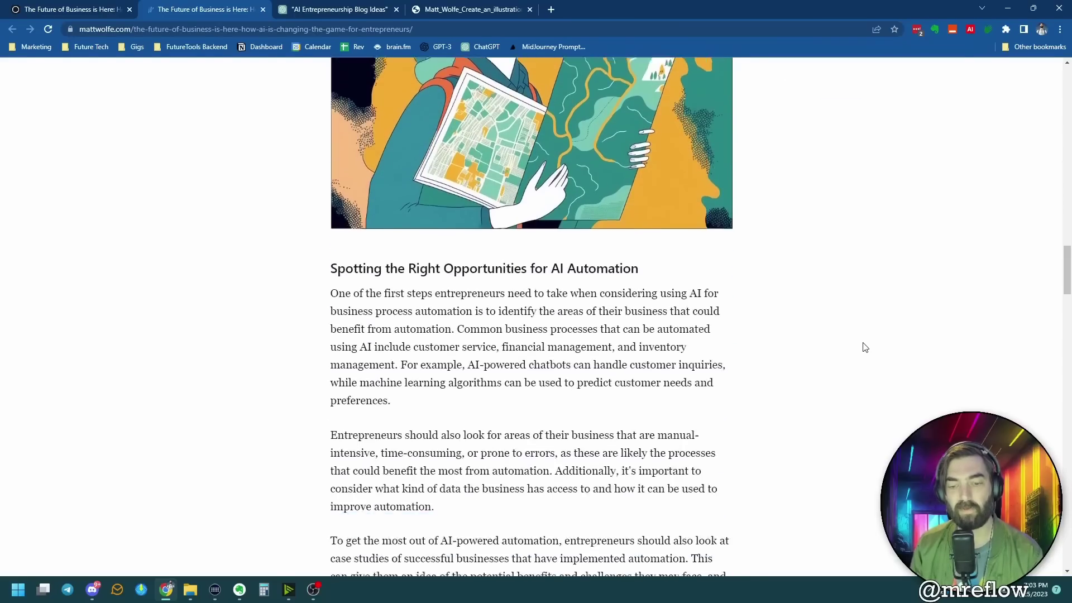
{"action": "scroll", "coordinate": [863, 340], "scroll_direction": "down", "scroll_amount": 20}
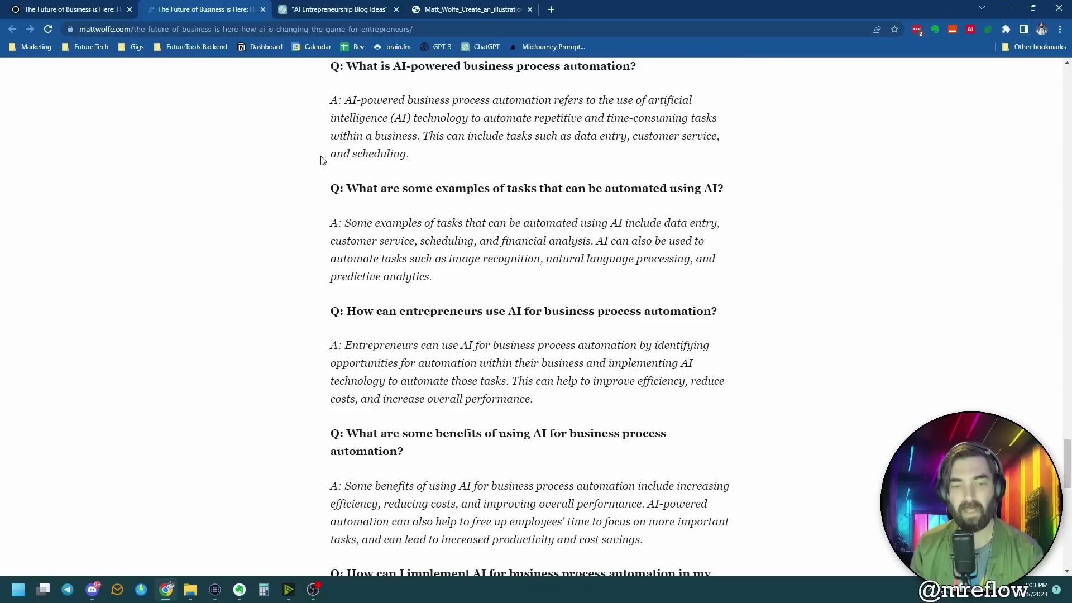
{"action": "left_click_drag", "start_coordinate": [536, 329], "coordinate": [282, 238]}
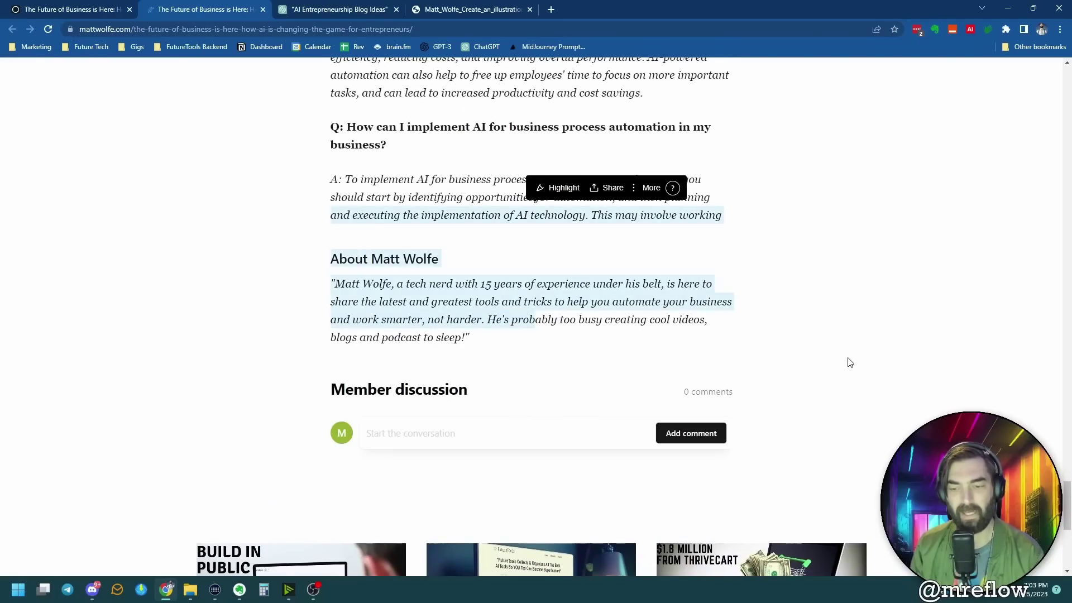
{"action": "left_click", "coordinate": [846, 361]}
{"action": "scroll", "coordinate": [282, 223], "scroll_direction": "down", "scroll_amount": 4}
{"action": "key", "text": "Home"}
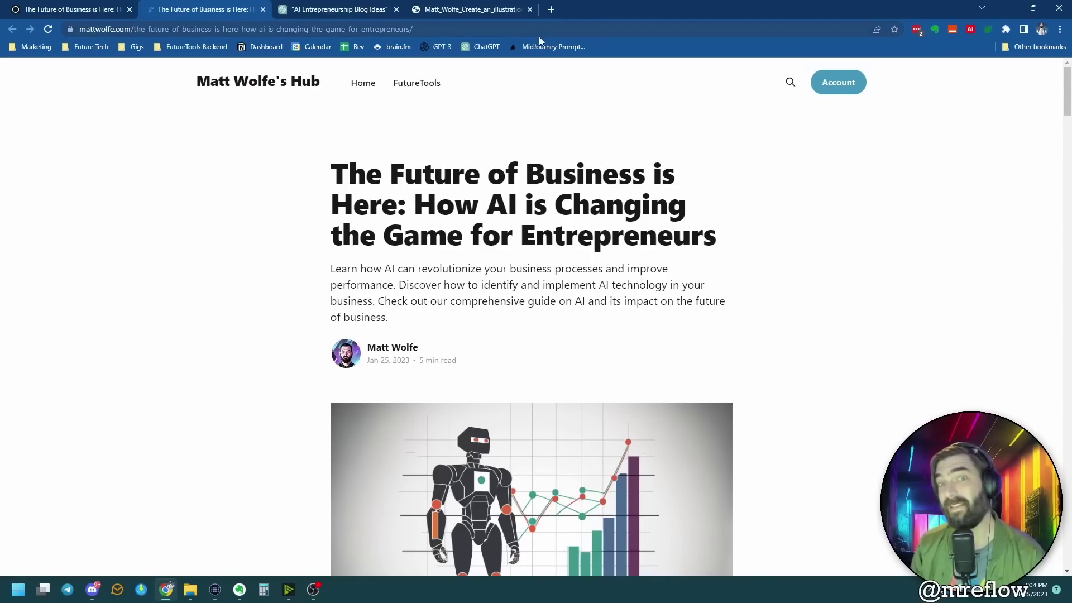
Open futuretools.io in a new browser tab.
{"action": "left_click", "coordinate": [551, 9]}
{"action": "type", "text": "futuretools.io"}
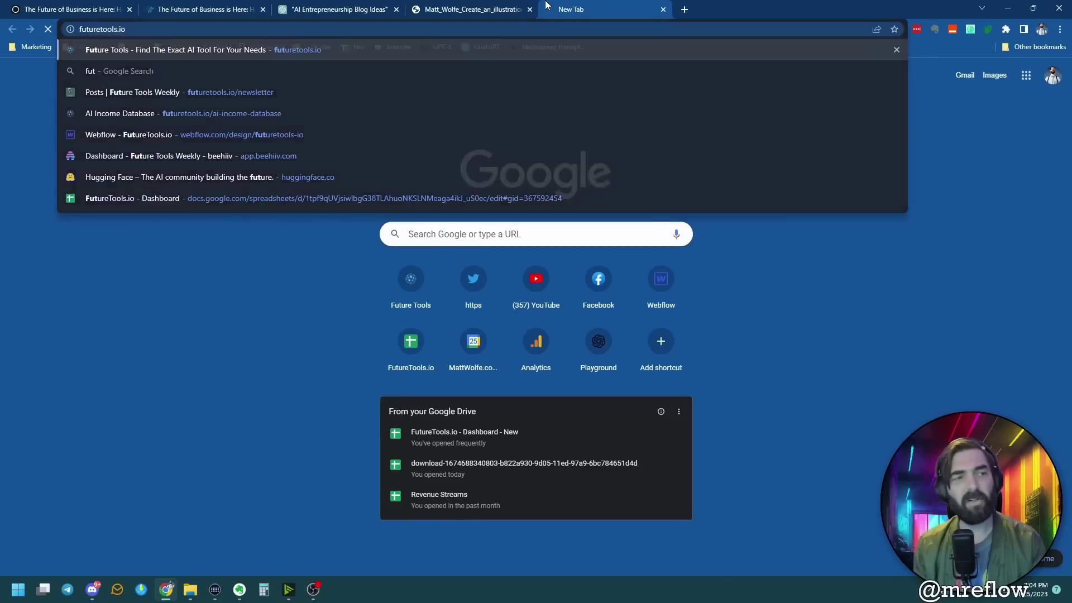